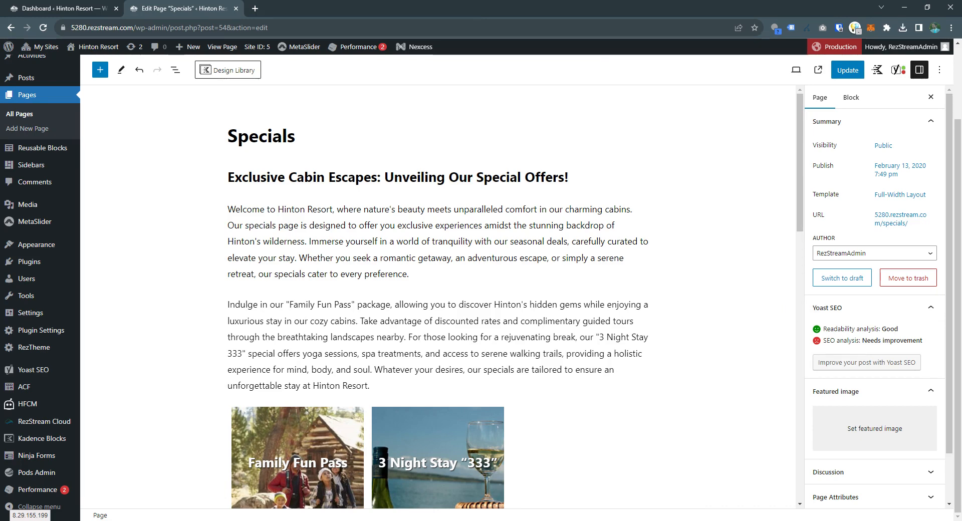
Step: Insert a Gallery (Adv) block between the two introductory paragraphs of the Specials page
{"action": "left_click", "coordinate": [438, 289]}
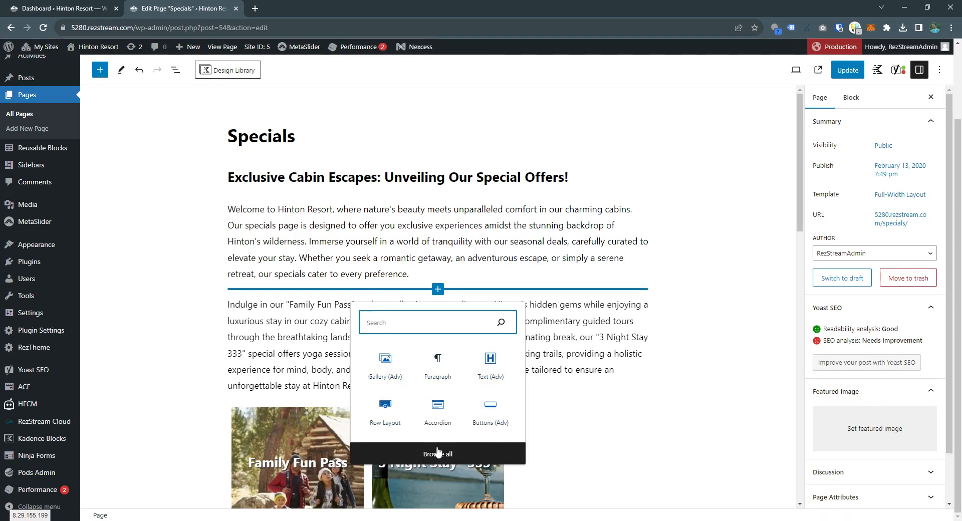
{"action": "left_click", "coordinate": [421, 453]}
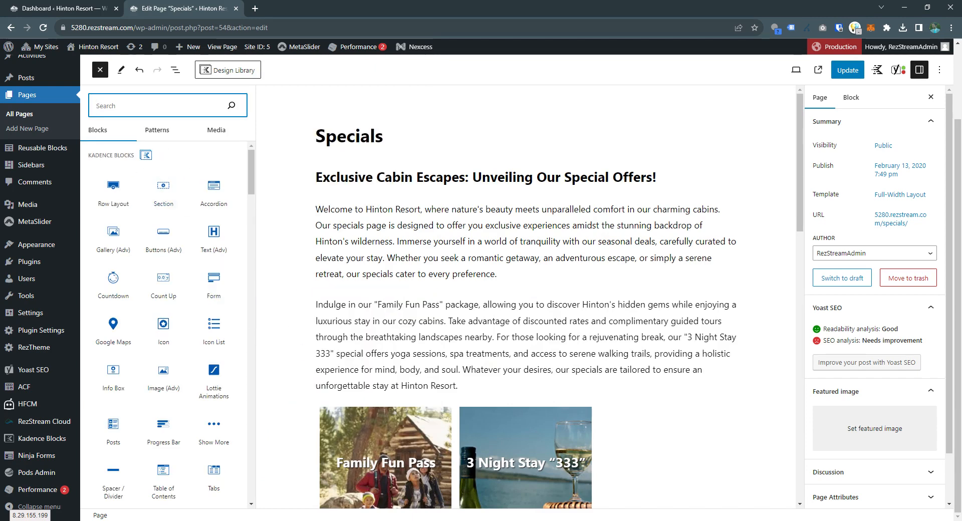
{"action": "left_click_drag", "start_coordinate": [251, 169], "coordinate": [142, 164]}
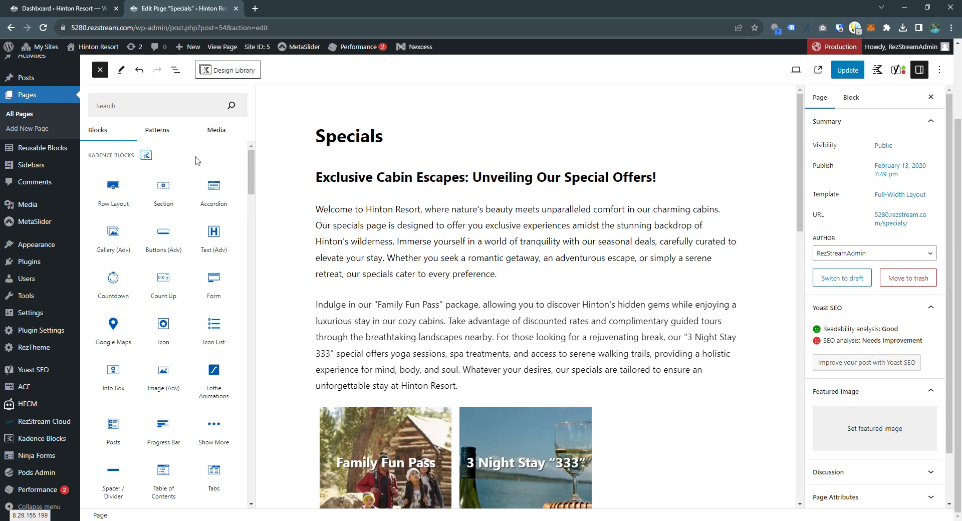
{"action": "left_click", "coordinate": [112, 236]}
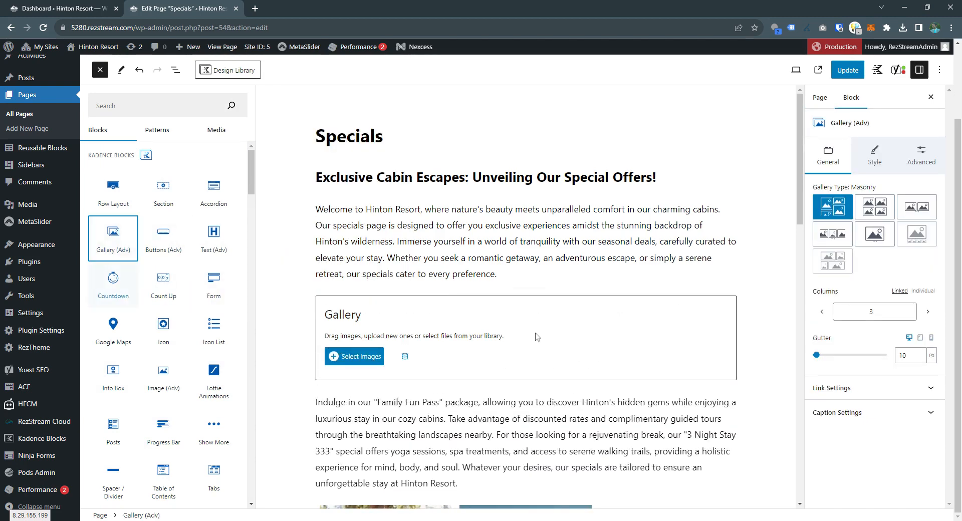
{"action": "left_click", "coordinate": [571, 333]}
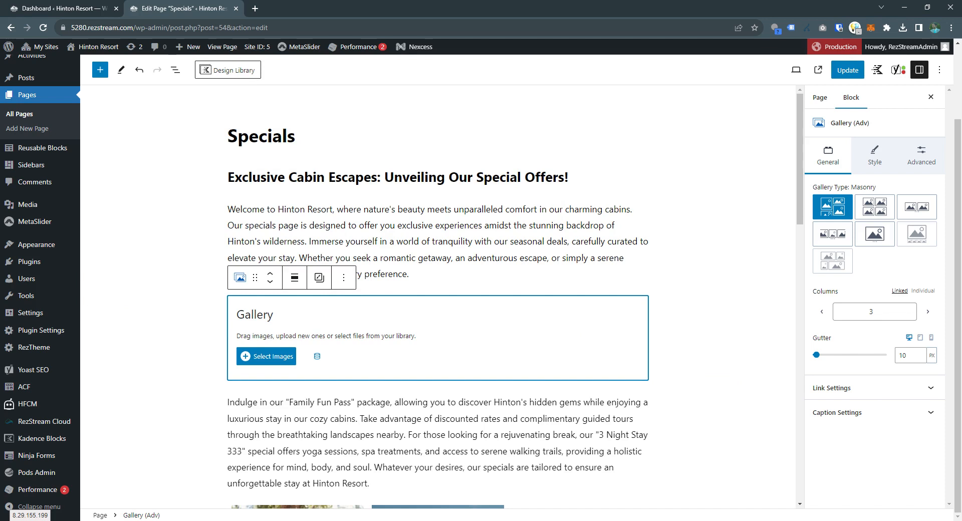
Step: Create a new gallery from seven media library images: the second porch photo and the six boat, dog, dock and campsite photos in the first row
{"action": "left_click", "coordinate": [262, 357]}
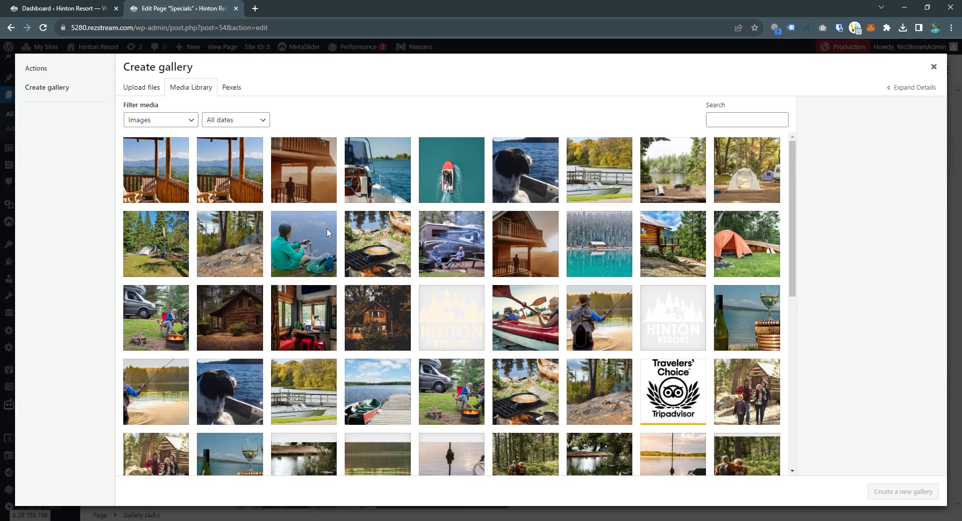
{"action": "left_click", "coordinate": [251, 178]}
{"action": "left_click", "coordinate": [359, 183]}
{"action": "left_click", "coordinate": [445, 168]}
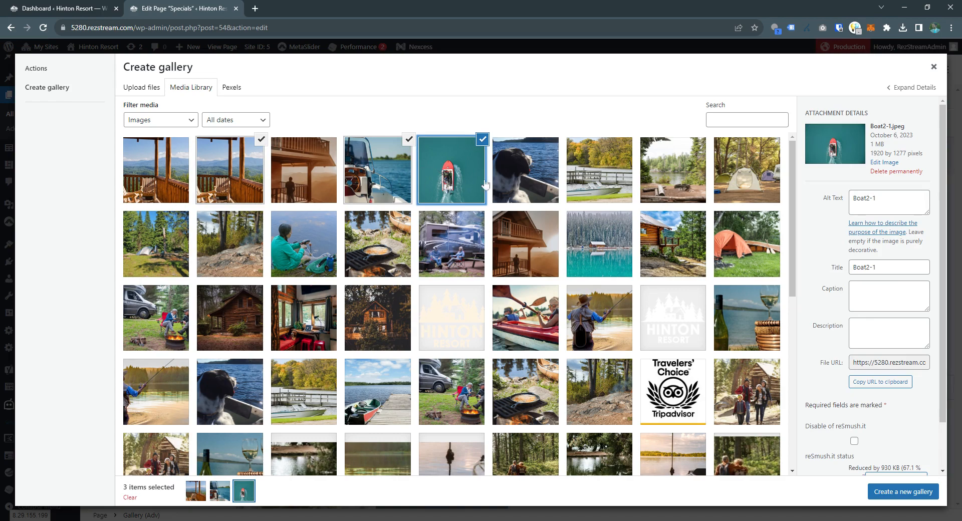
{"action": "left_click", "coordinate": [524, 182]}
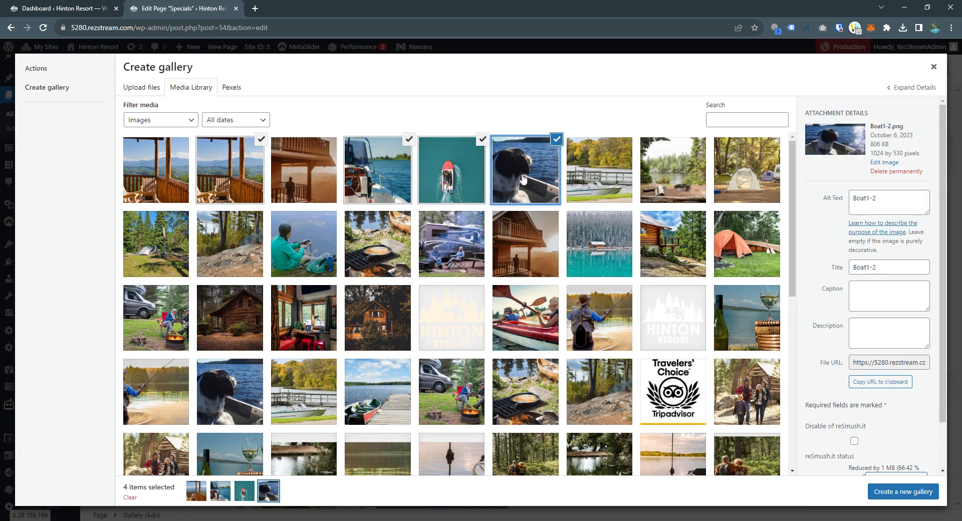
{"action": "left_click", "coordinate": [755, 174], "text": "shift"}
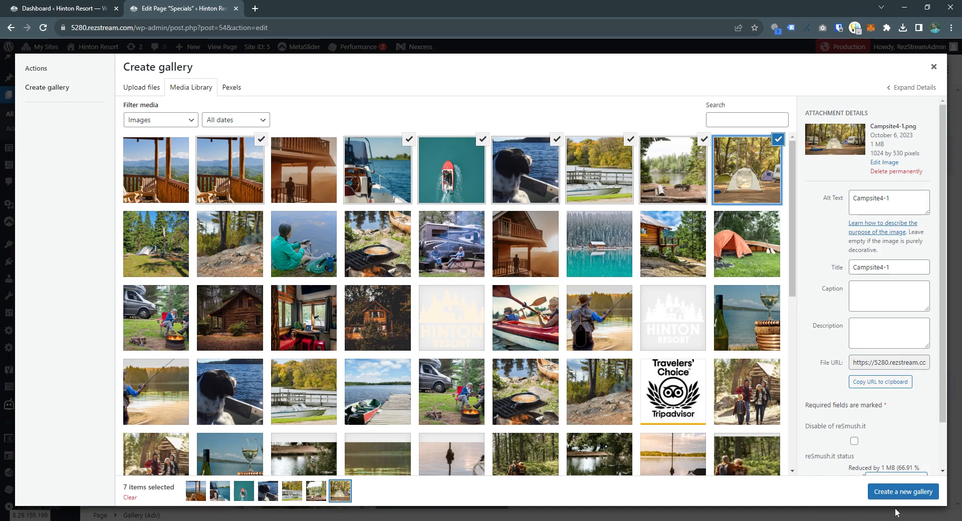
{"action": "left_click", "coordinate": [886, 493]}
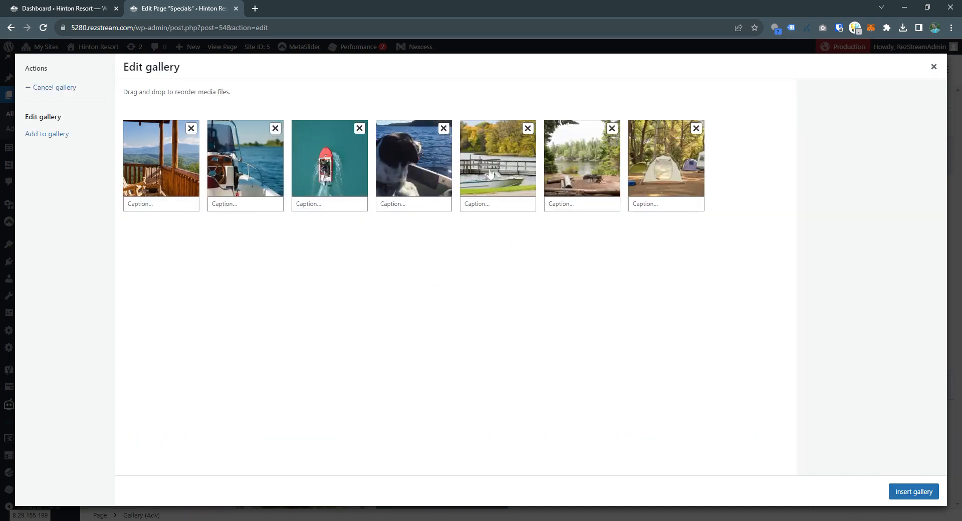
Step: Move the dog photo first and the porch photo last, remove the dock photo, and insert the gallery
{"action": "left_click_drag", "start_coordinate": [493, 170], "coordinate": [166, 170]}
{"action": "left_click_drag", "start_coordinate": [240, 165], "coordinate": [667, 166]}
{"action": "left_click_drag", "start_coordinate": [424, 156], "coordinate": [165, 165]}
{"action": "left_click", "coordinate": [275, 128]}
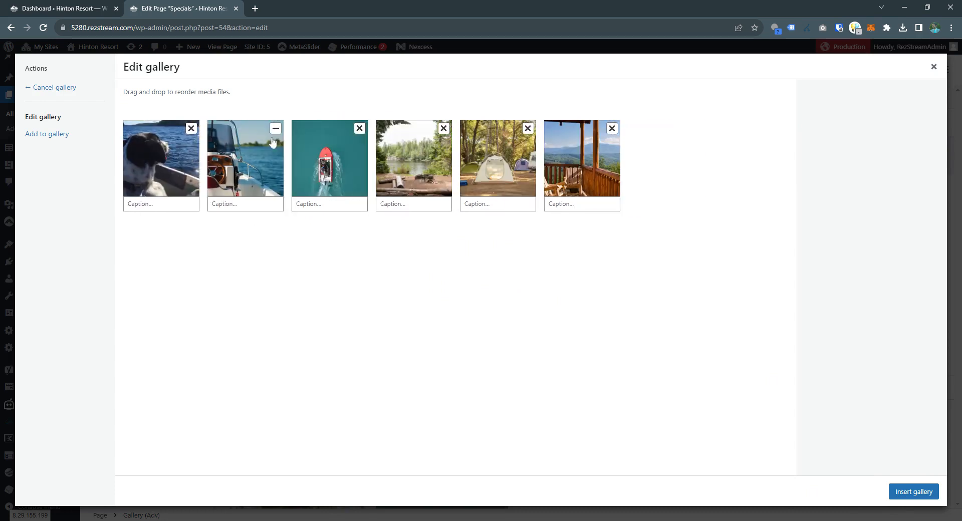
{"action": "left_click", "coordinate": [384, 204]}
{"action": "left_click", "coordinate": [918, 493]}
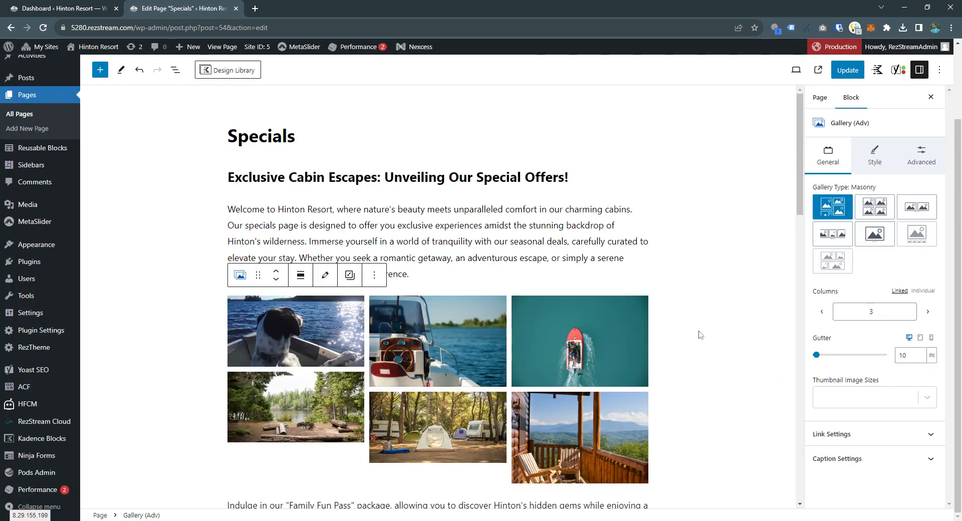
Step: Try the Grid and Carousel gallery types on the inserted images
{"action": "scroll", "coordinate": [532, 270], "scroll_direction": "down", "scroll_amount": 1}
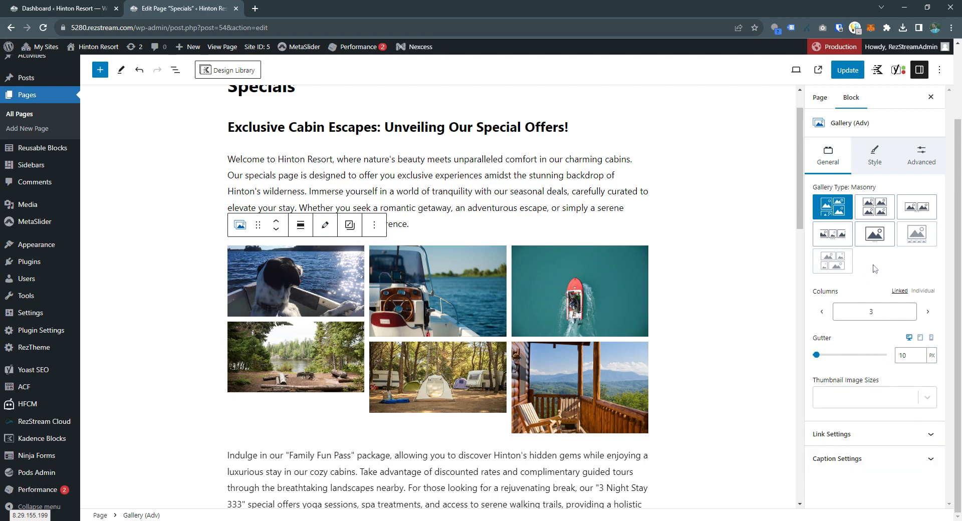
{"action": "left_click", "coordinate": [820, 100]}
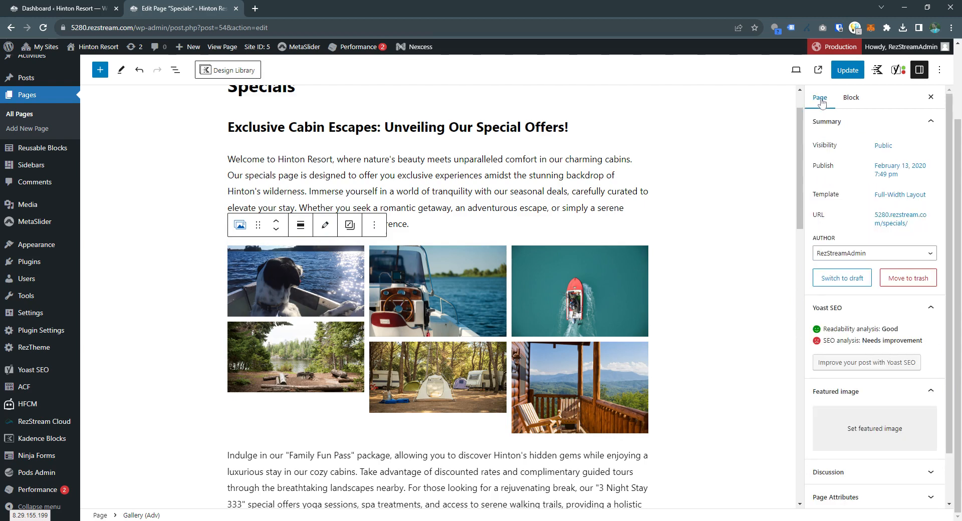
{"action": "left_click", "coordinate": [853, 99]}
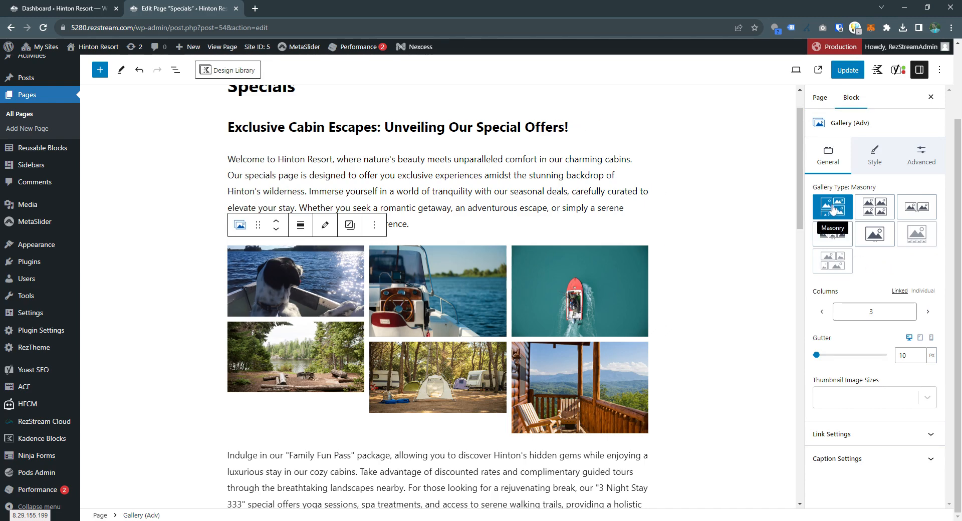
{"action": "left_click", "coordinate": [874, 211]}
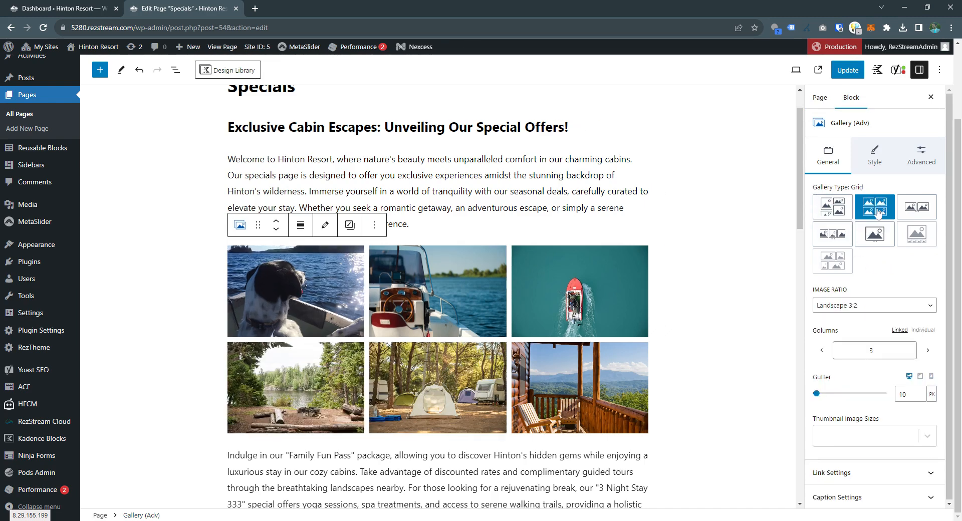
{"action": "left_click", "coordinate": [920, 213]}
{"action": "left_click", "coordinate": [873, 209]}
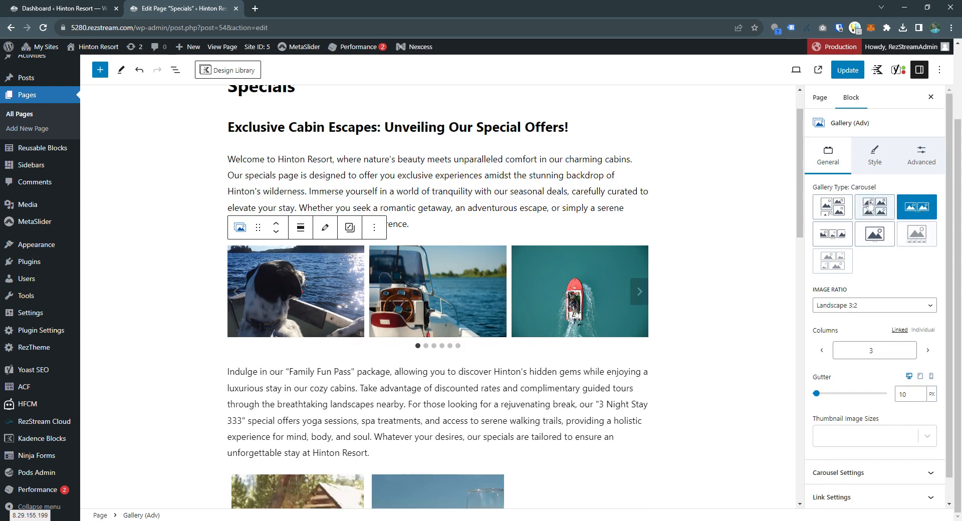
Step: Set the gallery type to Slider and advance through its slides to the tent photo
{"action": "left_click", "coordinate": [874, 233]}
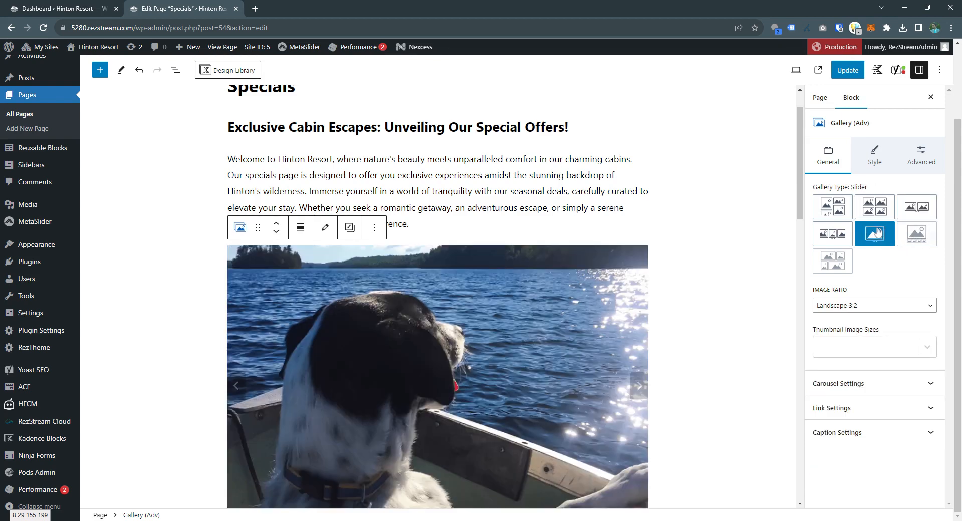
{"action": "scroll", "coordinate": [574, 272], "scroll_direction": "down", "scroll_amount": 1}
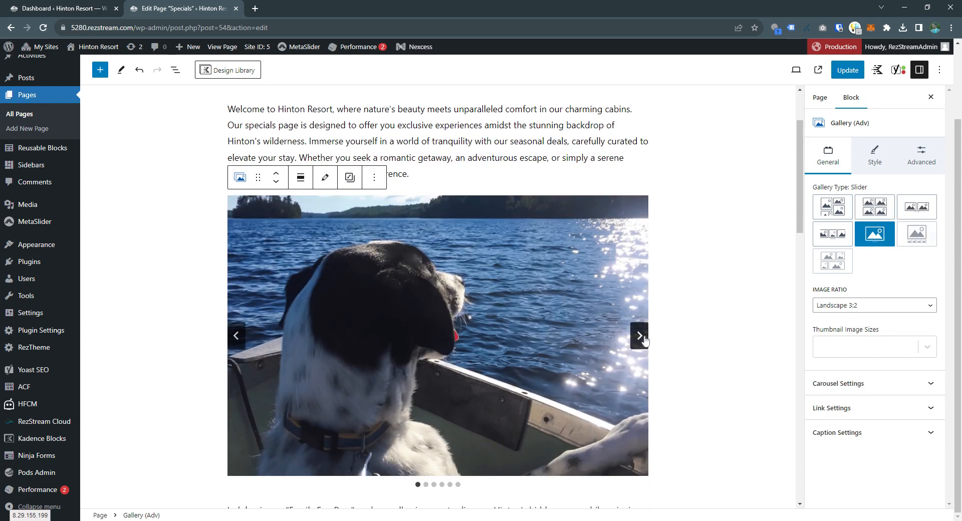
{"action": "left_click", "coordinate": [643, 337]}
{"action": "left_click", "coordinate": [644, 339]}
{"action": "left_click", "coordinate": [644, 339]}
{"action": "left_click", "coordinate": [643, 339]}
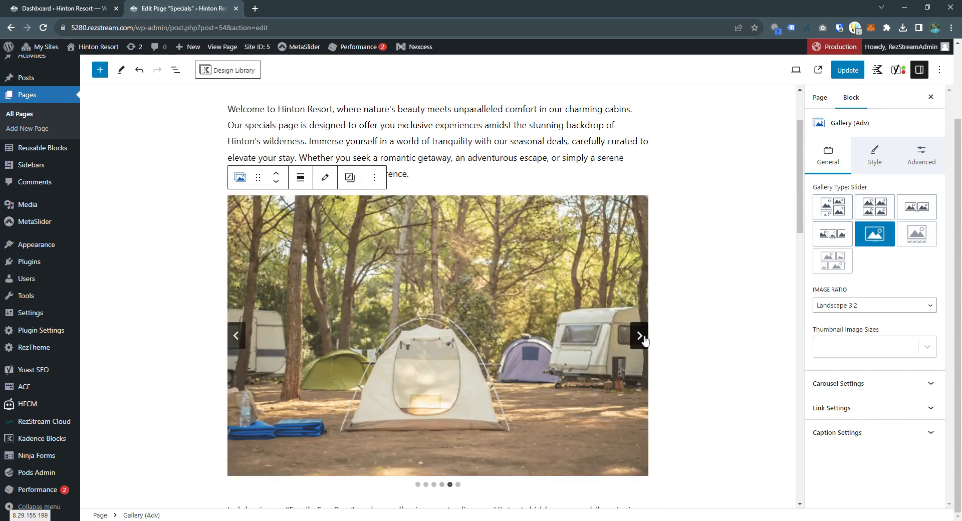
Step: Set the slider's dot style to Outline Dark in the carousel settings
{"action": "left_click", "coordinate": [859, 387]}
{"action": "scroll", "coordinate": [921, 280], "scroll_direction": "down", "scroll_amount": 1}
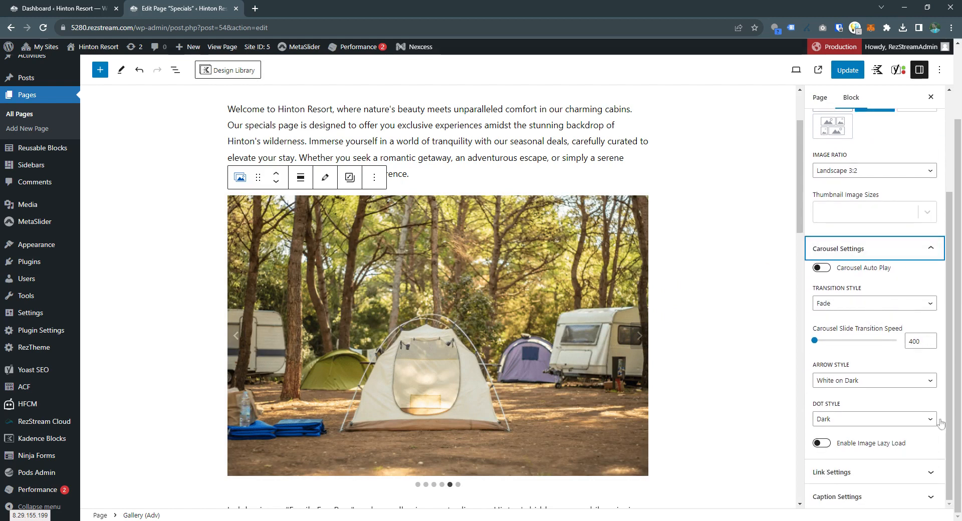
{"action": "left_click", "coordinate": [842, 422]}
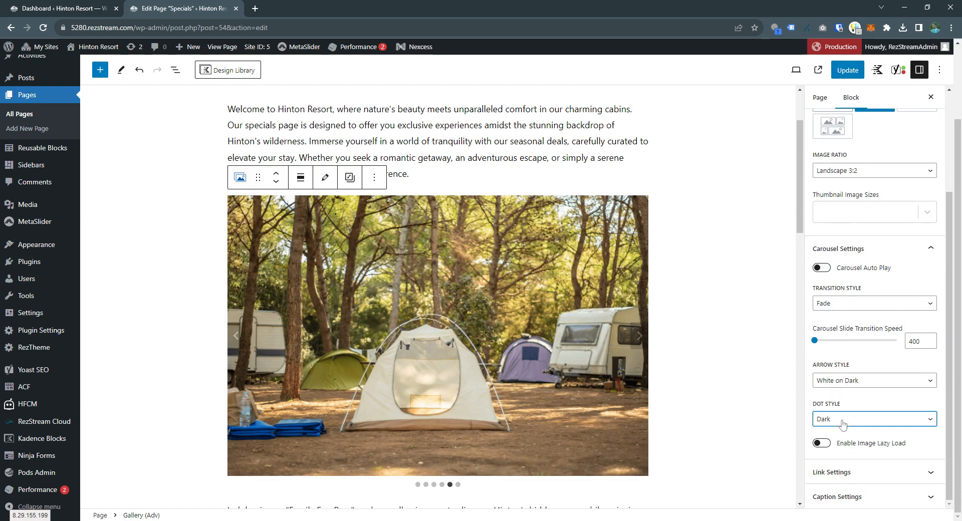
{"action": "left_click", "coordinate": [854, 456]}
Step: Link the gallery images to Media File with Lightbox as the link trigger
{"action": "left_click", "coordinate": [917, 471]}
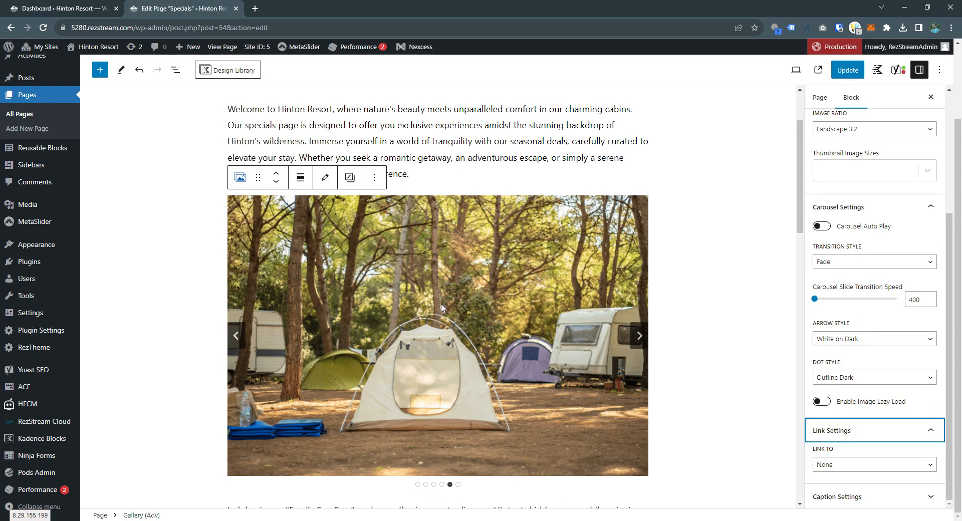
{"action": "key", "text": "Tab"}
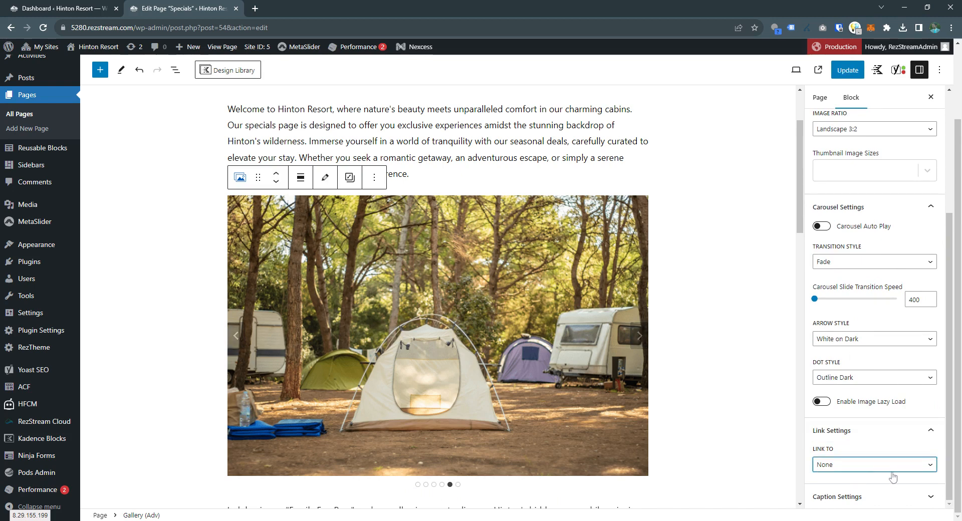
{"action": "key", "text": "Down"}
{"action": "scroll", "coordinate": [876, 469], "scroll_direction": "down", "scroll_amount": 2}
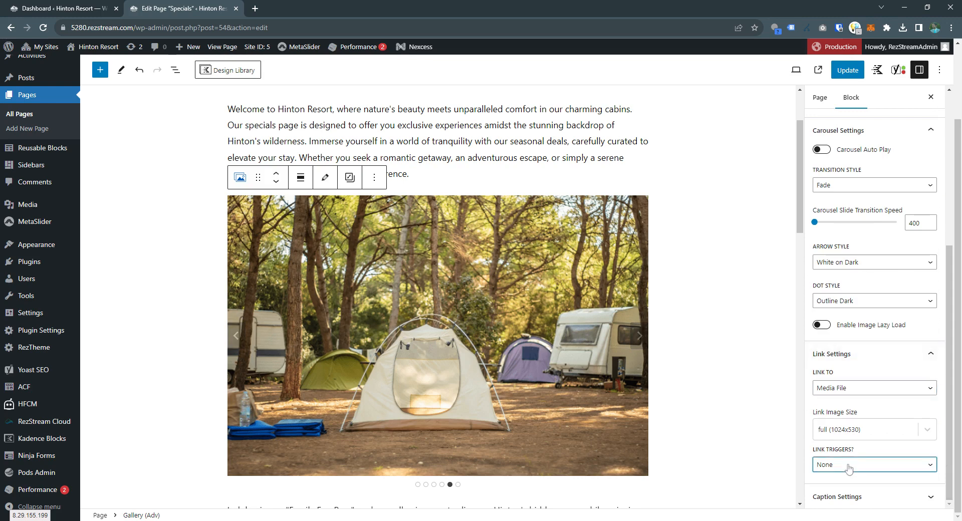
{"action": "key", "text": "Down"}
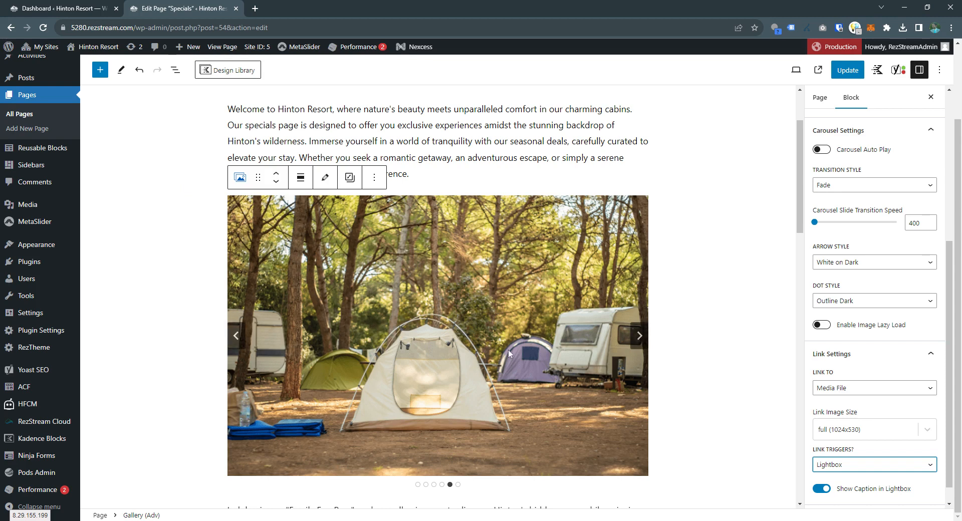
{"action": "scroll", "coordinate": [869, 364], "scroll_direction": "down", "scroll_amount": 1}
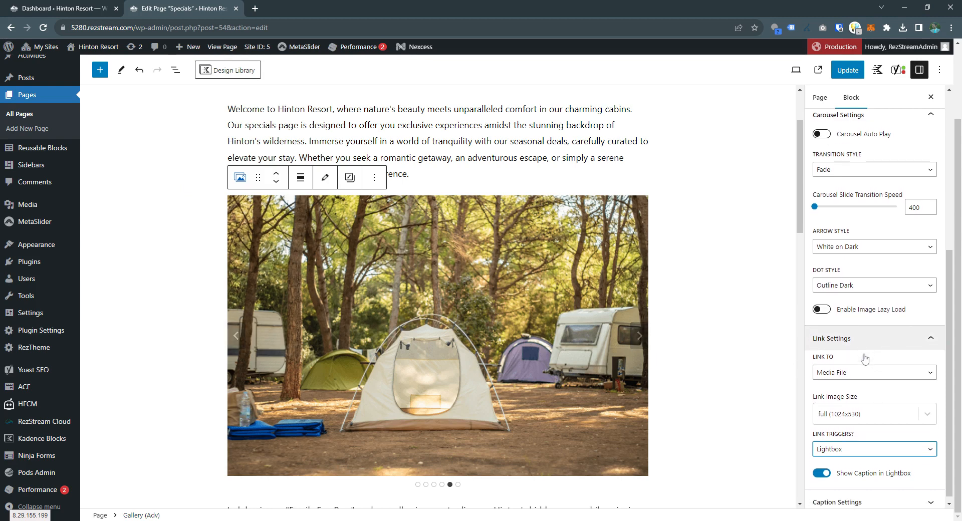
Step: Turn on Show Captions for the gallery and look through the caption options
{"action": "left_click", "coordinate": [896, 496]}
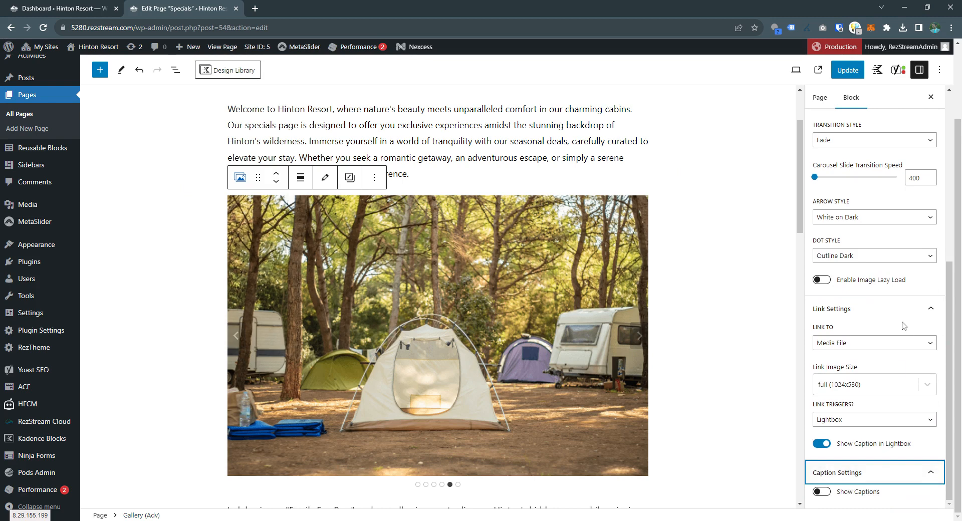
{"action": "left_click", "coordinate": [821, 492]}
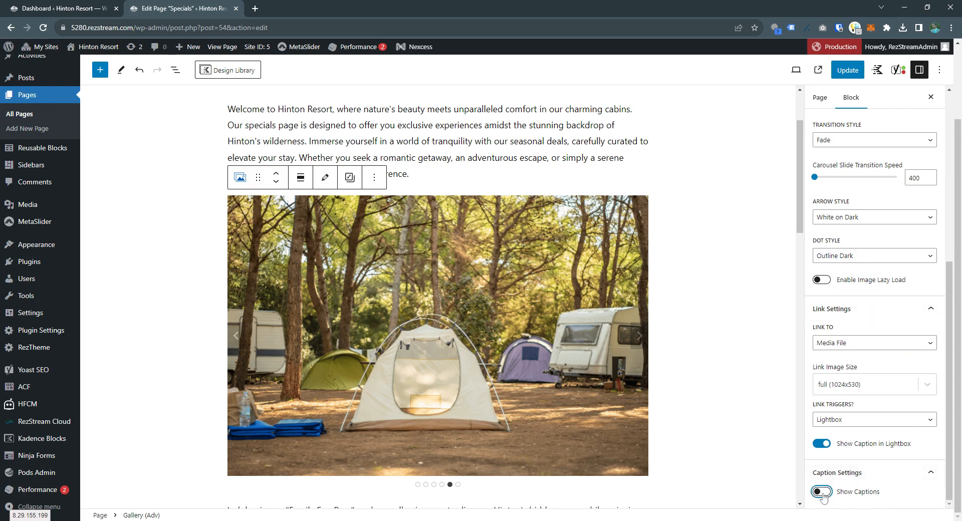
{"action": "scroll", "coordinate": [919, 341], "scroll_direction": "down", "scroll_amount": 6}
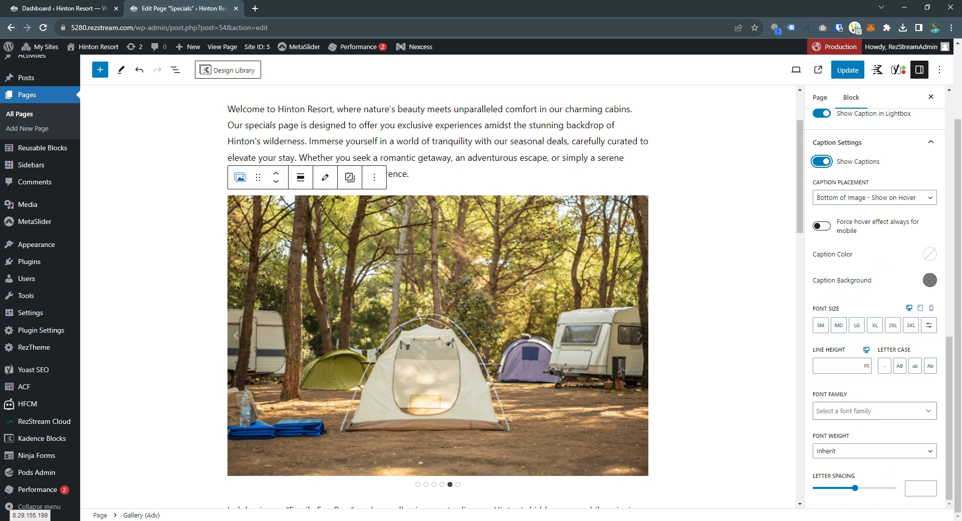
{"action": "scroll", "coordinate": [844, 350], "scroll_direction": "up", "scroll_amount": 8}
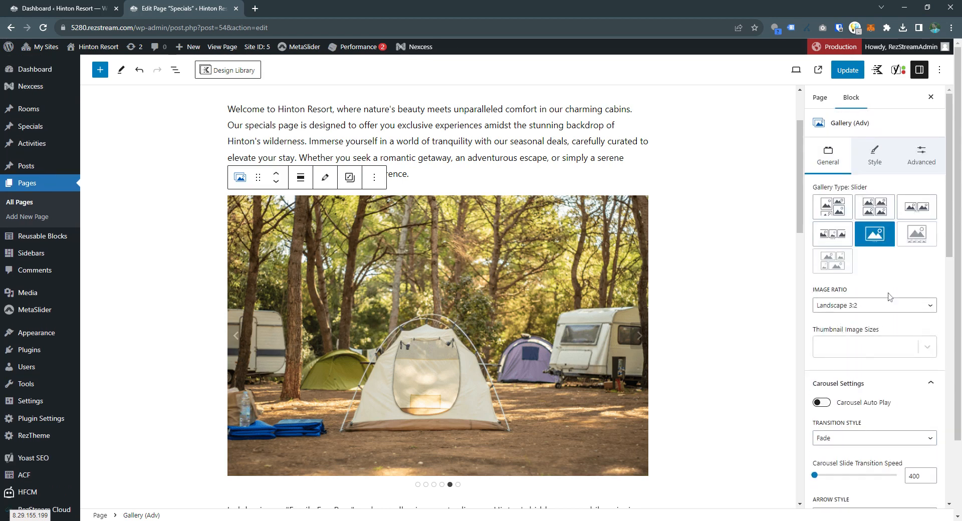
Step: Apply the Grayscale image filter to the gallery and open its padding and margin settings
{"action": "left_click", "coordinate": [868, 163]}
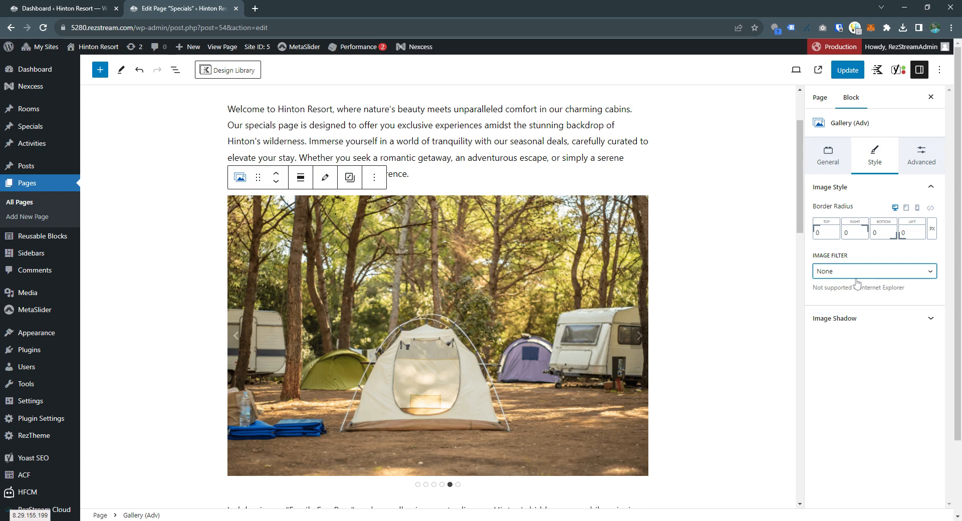
{"action": "left_click", "coordinate": [852, 315]}
{"action": "left_click", "coordinate": [842, 272]}
{"action": "left_click", "coordinate": [838, 294]}
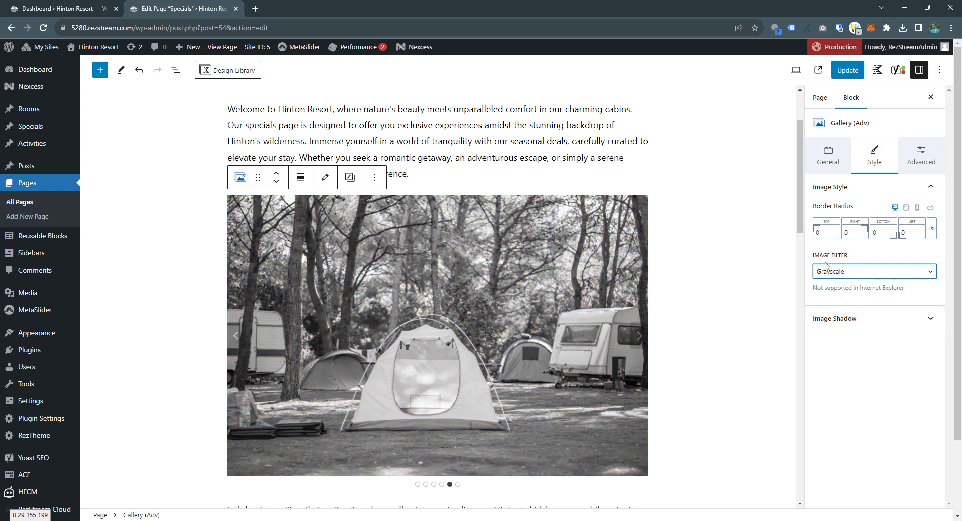
{"action": "left_click", "coordinate": [924, 150]}
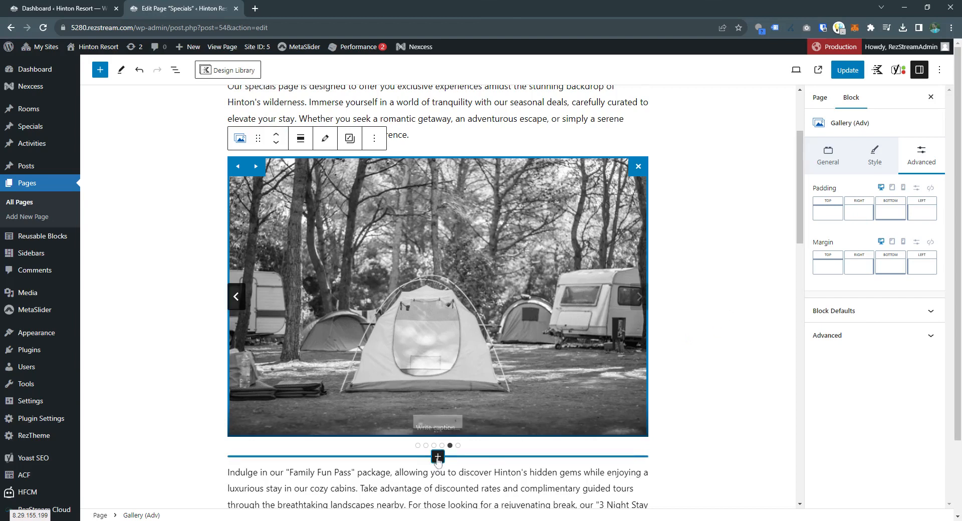
Step: Insert a Row Layout block directly below the gallery and give it three equal columns
{"action": "left_click", "coordinate": [435, 456]}
{"action": "left_click", "coordinate": [438, 491]}
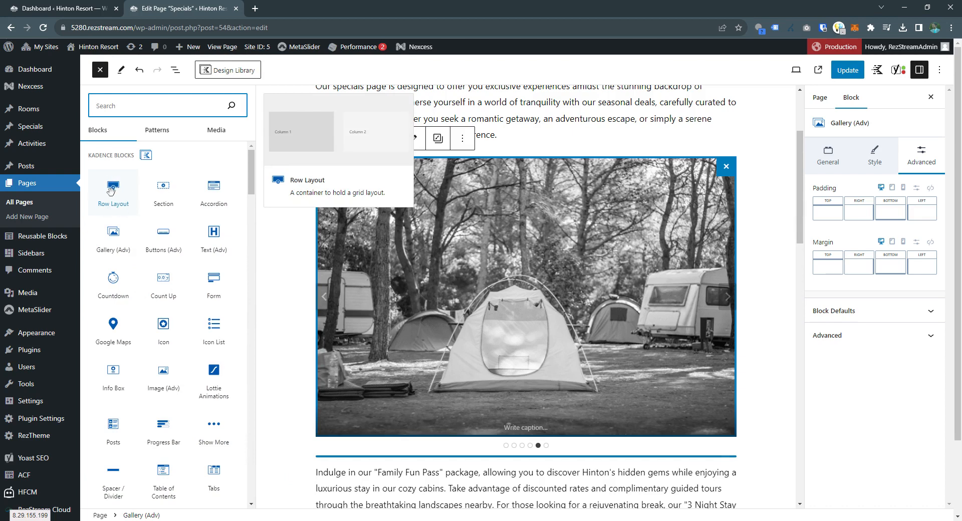
{"action": "left_click", "coordinate": [115, 199]}
{"action": "scroll", "coordinate": [628, 250], "scroll_direction": "down", "scroll_amount": 3}
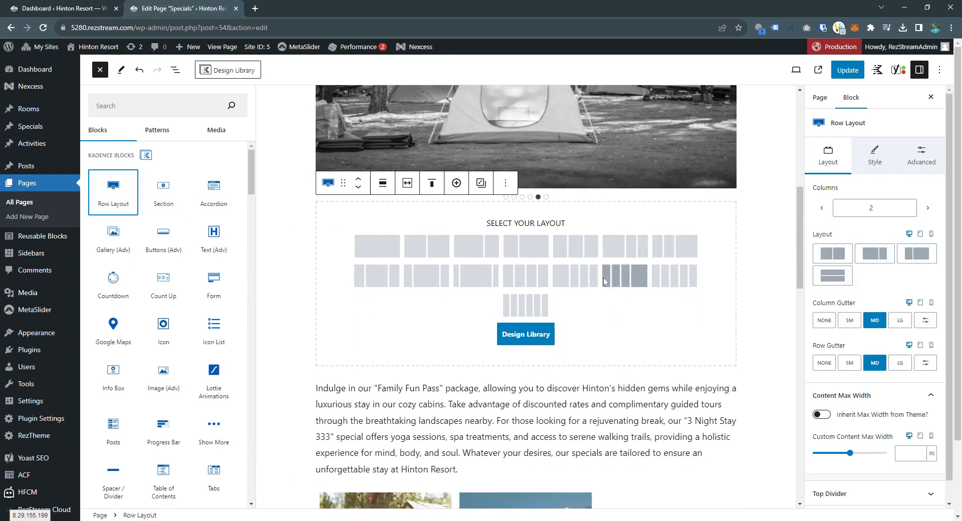
{"action": "left_click", "coordinate": [646, 323]}
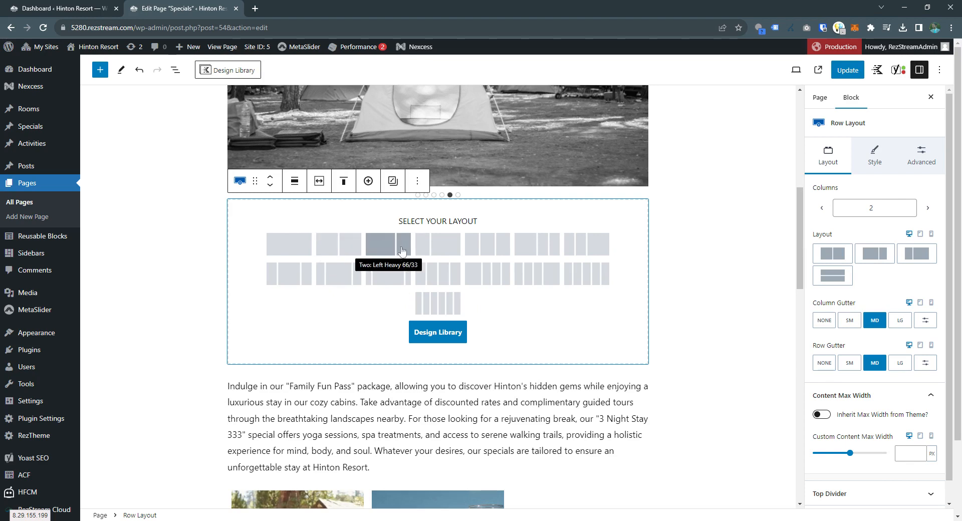
{"action": "left_click", "coordinate": [485, 247]}
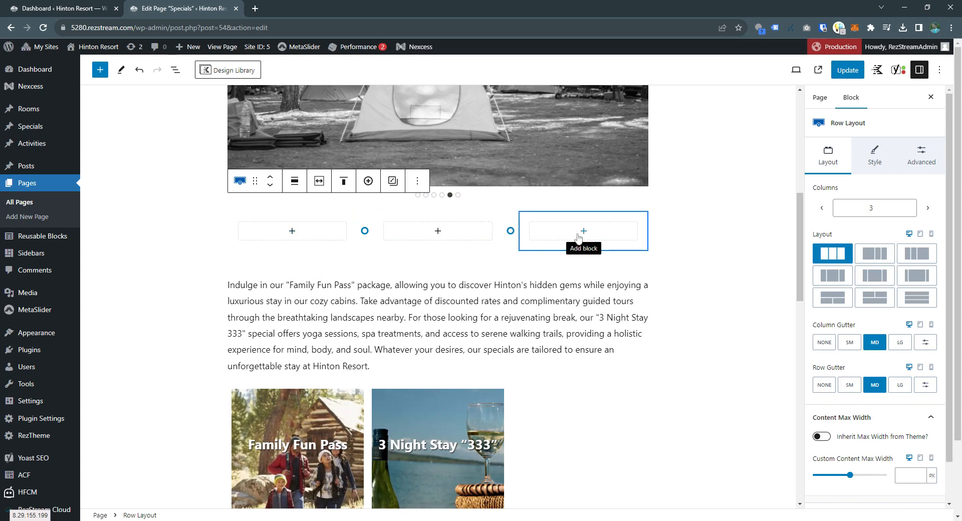
{"action": "scroll", "coordinate": [297, 268], "scroll_direction": "up", "scroll_amount": 1}
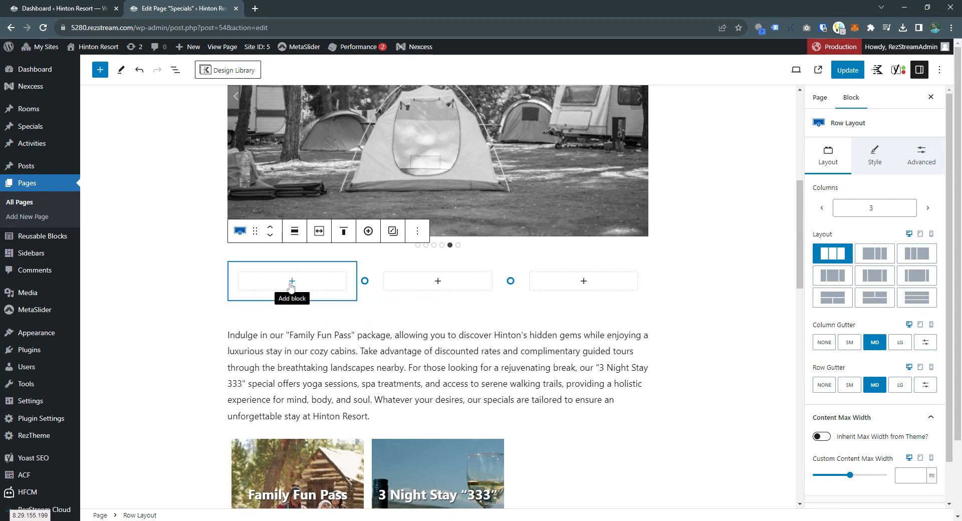
Step: Add a paragraph reading "Content" to the row's first column and copy its text
{"action": "left_click", "coordinate": [291, 282]}
{"action": "left_click", "coordinate": [238, 372]}
{"action": "type", "text": "C"}
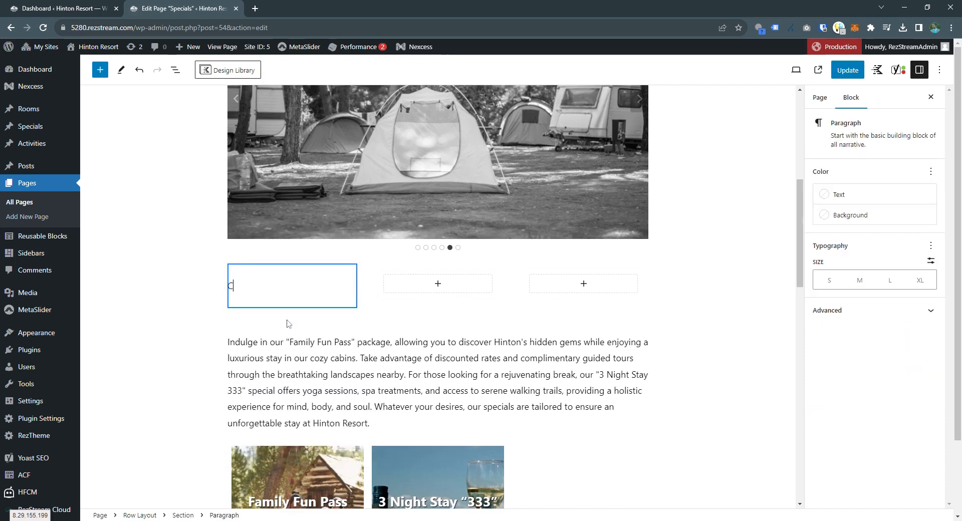
{"action": "type", "text": "ontent"}
{"action": "double_click", "coordinate": [246, 286]}
{"action": "key", "text": "ctrl+c"}
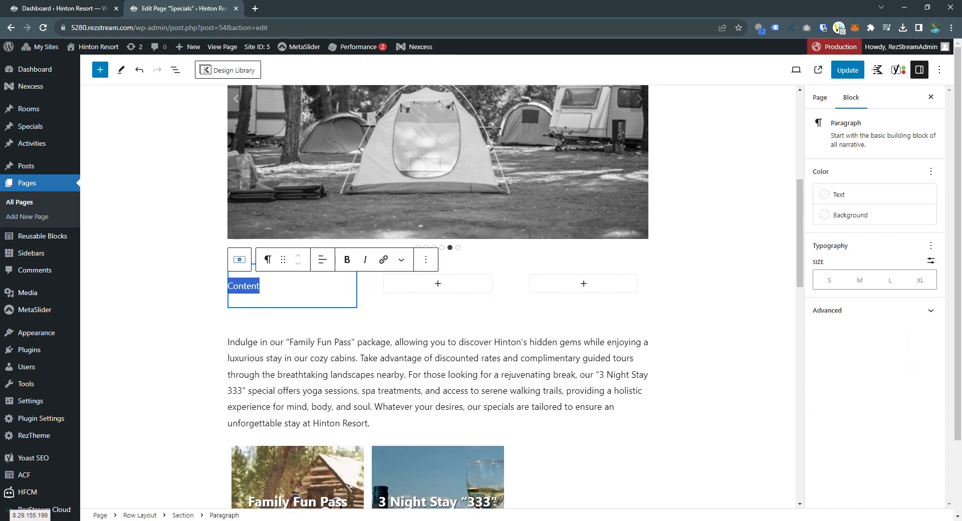
Step: Add paragraphs to the second and third columns and paste the copied "Content" text into each
{"action": "left_click", "coordinate": [441, 287]}
{"action": "left_click", "coordinate": [385, 362]}
{"action": "key", "text": "ctrl+v"}
{"action": "left_click", "coordinate": [583, 283]}
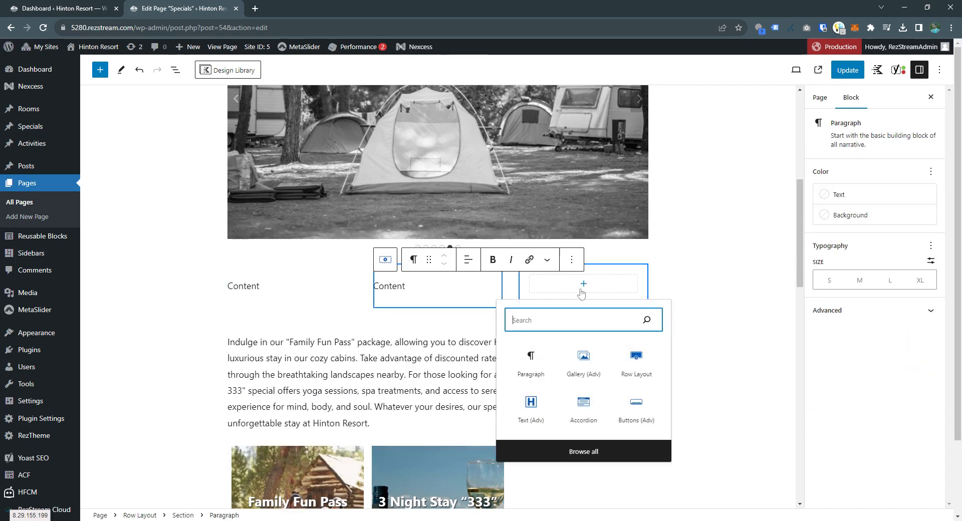
{"action": "left_click", "coordinate": [530, 362]}
{"action": "key", "text": "ctrl+v"}
{"action": "left_click", "coordinate": [688, 296]}
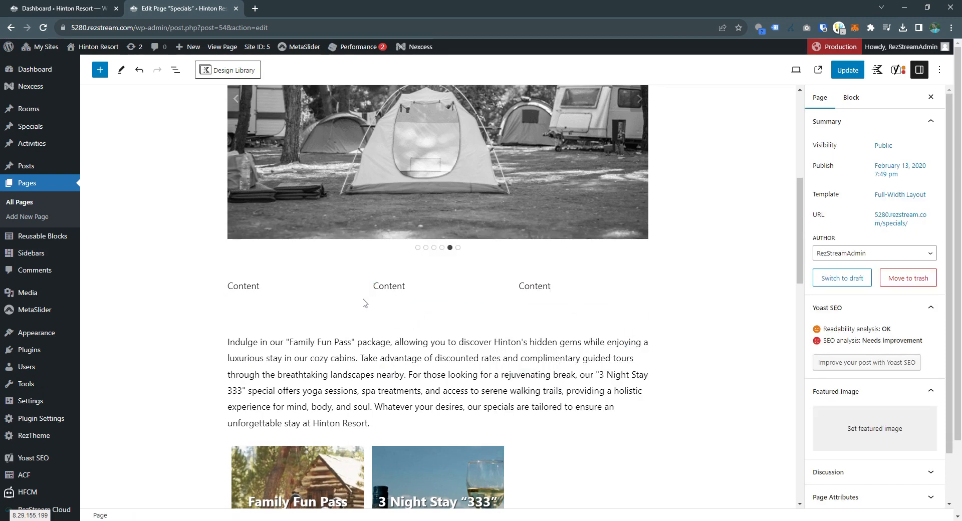
Step: Try four columns and the Left Heavy 50/25/25 and Collapse to Rows layouts on the row, returning to three Equal columns
{"action": "left_click", "coordinate": [366, 260]}
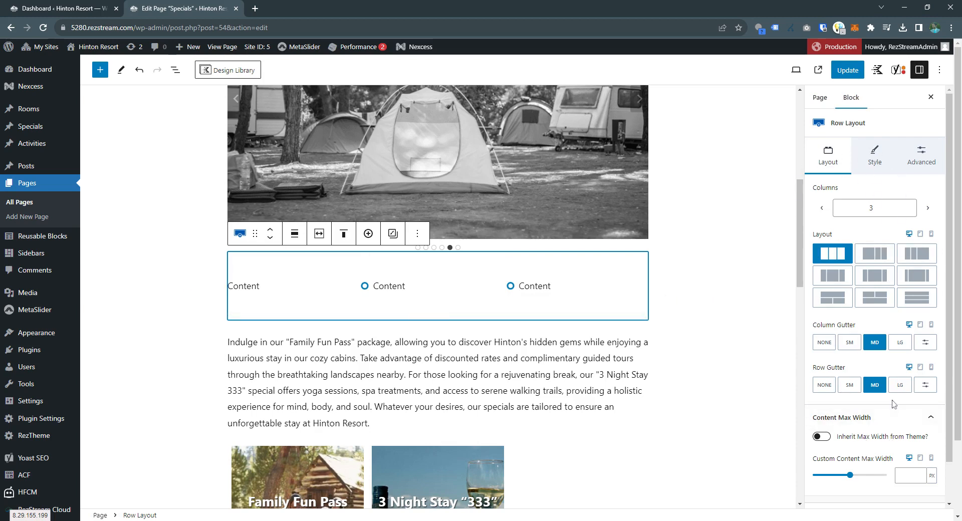
{"action": "left_click", "coordinate": [928, 209]}
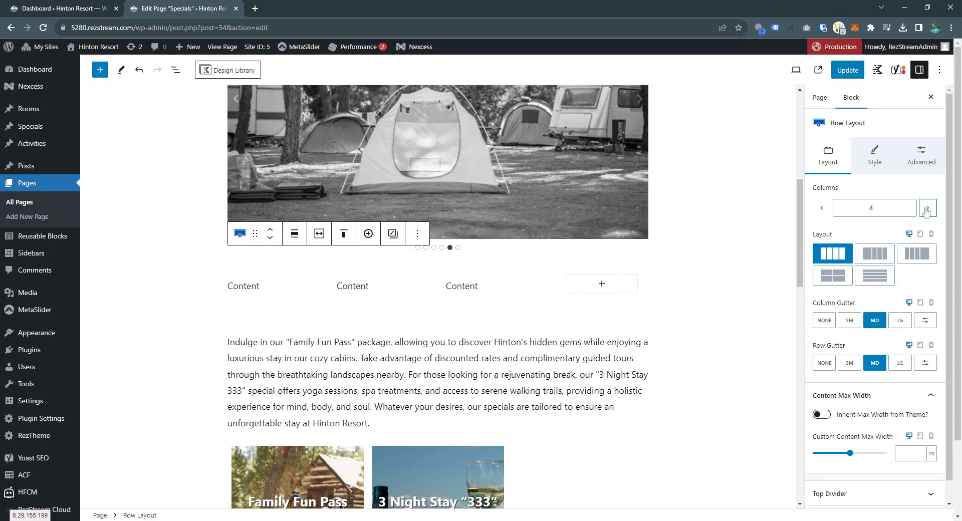
{"action": "left_click", "coordinate": [822, 209]}
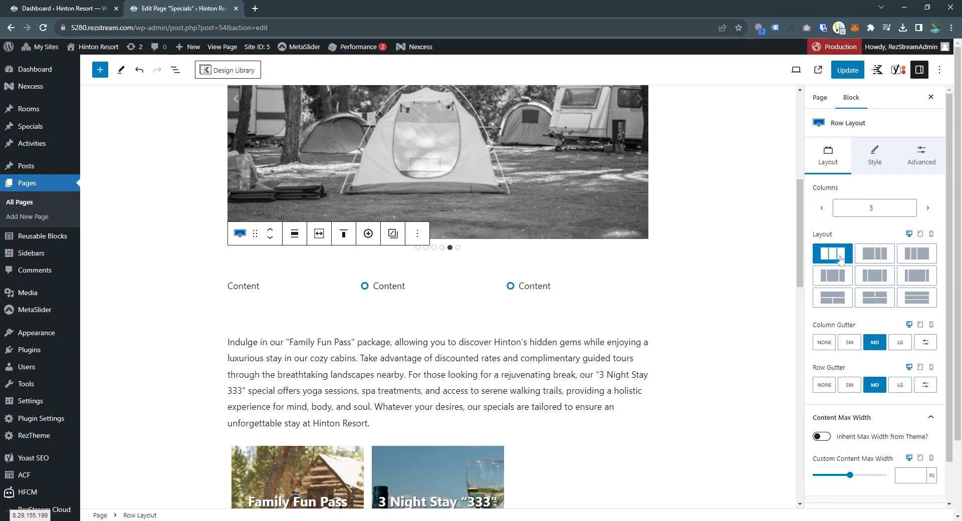
{"action": "left_click", "coordinate": [873, 256]}
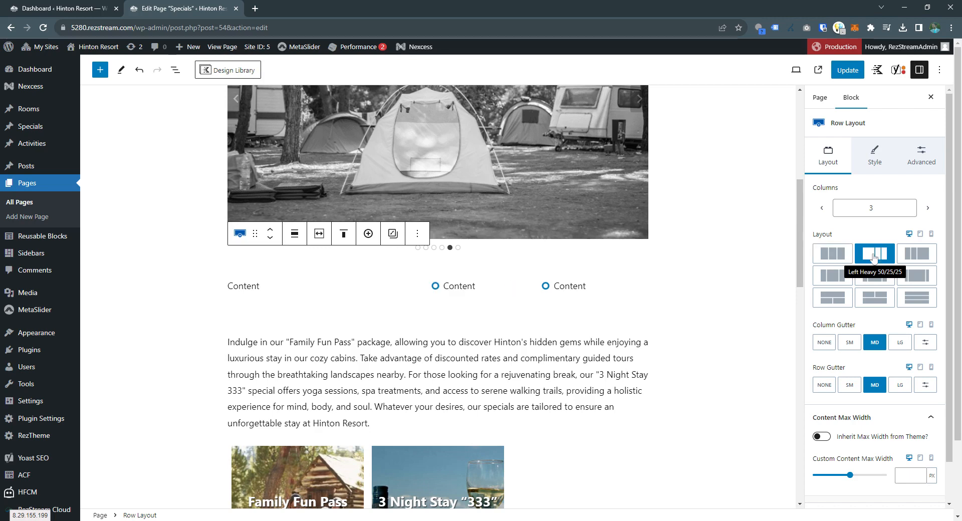
{"action": "left_click", "coordinate": [920, 304]}
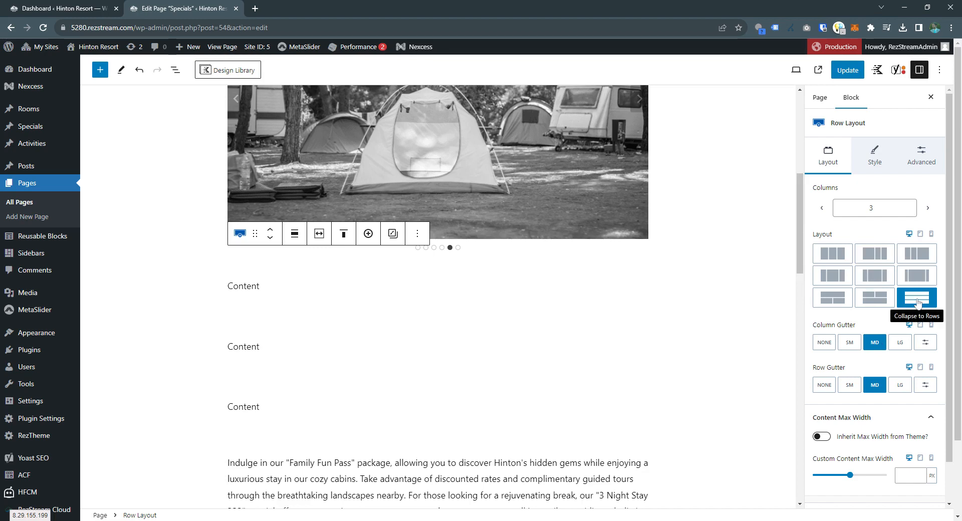
{"action": "left_click", "coordinate": [841, 255]}
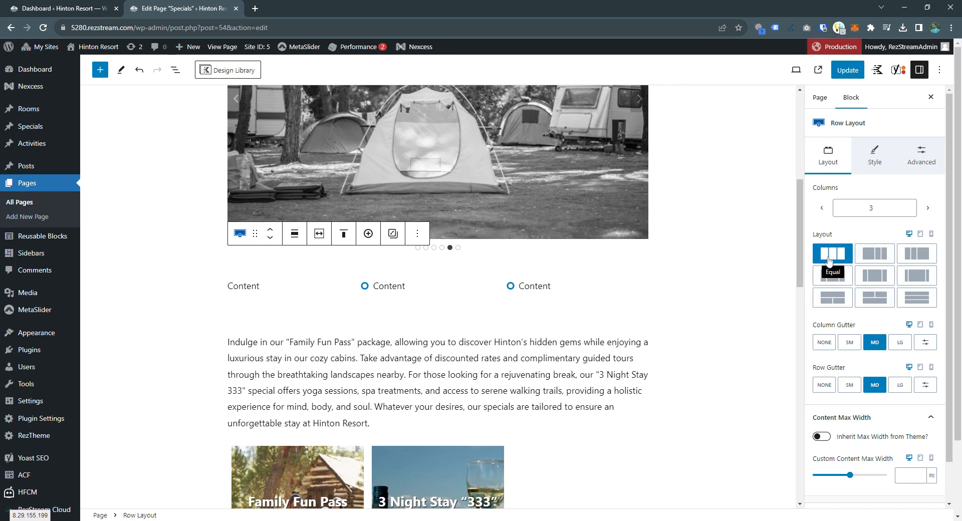
Step: Set the row's tablet layout to Last Row, Previous Columns 50/50 - 100
{"action": "left_click", "coordinate": [920, 235]}
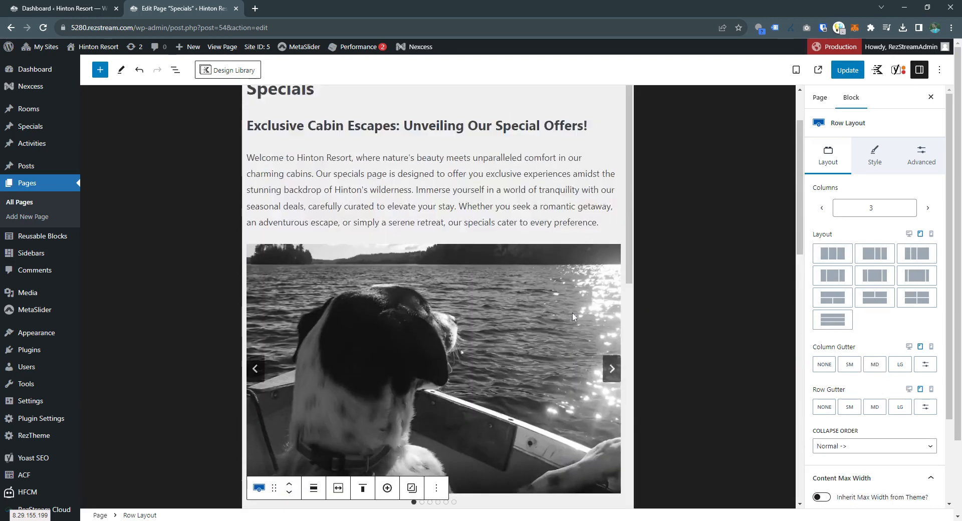
{"action": "scroll", "coordinate": [743, 242], "scroll_direction": "down", "scroll_amount": 8}
{"action": "scroll", "coordinate": [467, 236], "scroll_direction": "down", "scroll_amount": 1}
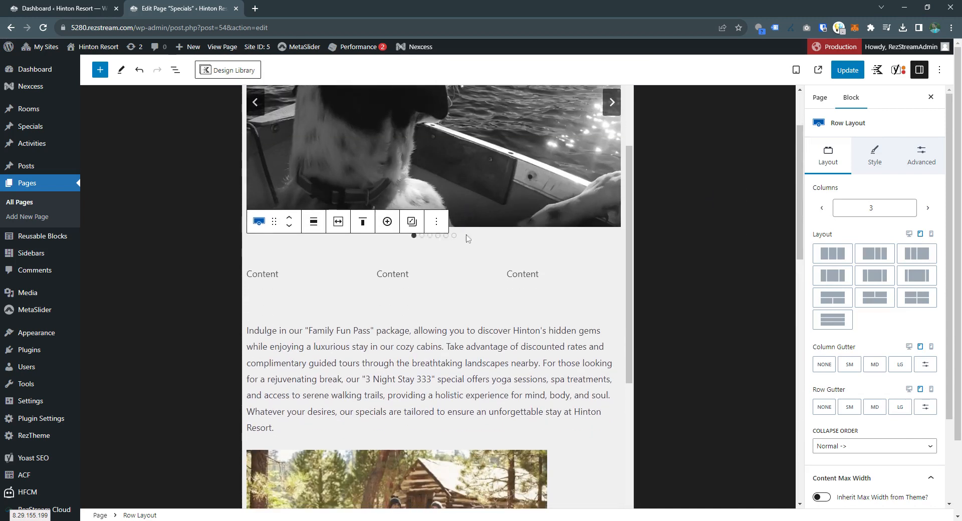
{"action": "scroll", "coordinate": [476, 254], "scroll_direction": "up", "scroll_amount": 3}
{"action": "scroll", "coordinate": [471, 268], "scroll_direction": "down", "scroll_amount": 2}
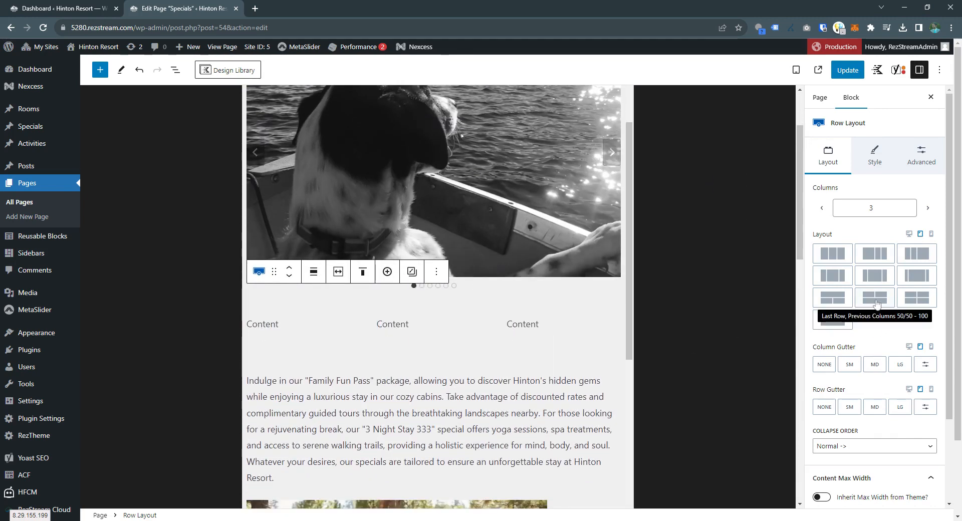
{"action": "left_click", "coordinate": [874, 298]}
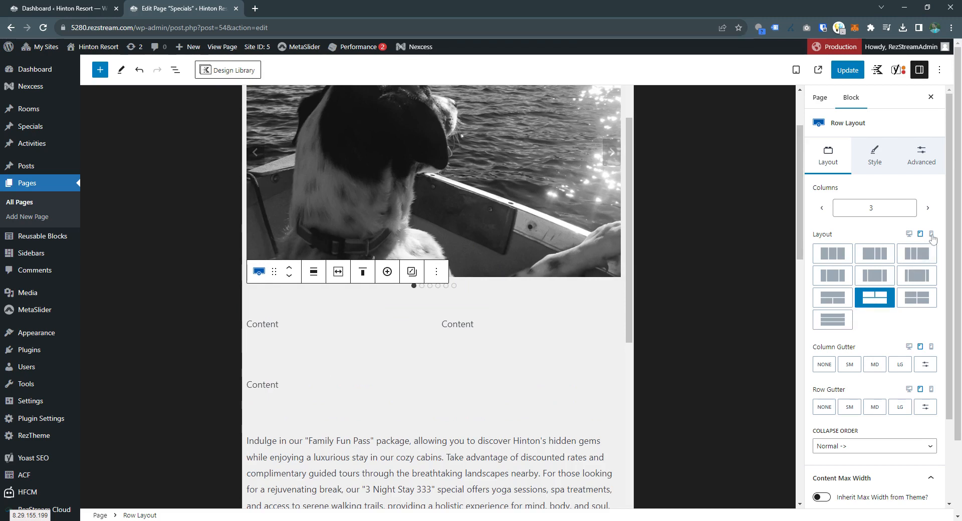
Step: Try the row's mobile layout with two columns above a full-width last row, and return it to stacked rows
{"action": "left_click", "coordinate": [932, 235]}
{"action": "scroll", "coordinate": [490, 171], "scroll_direction": "down", "scroll_amount": 3}
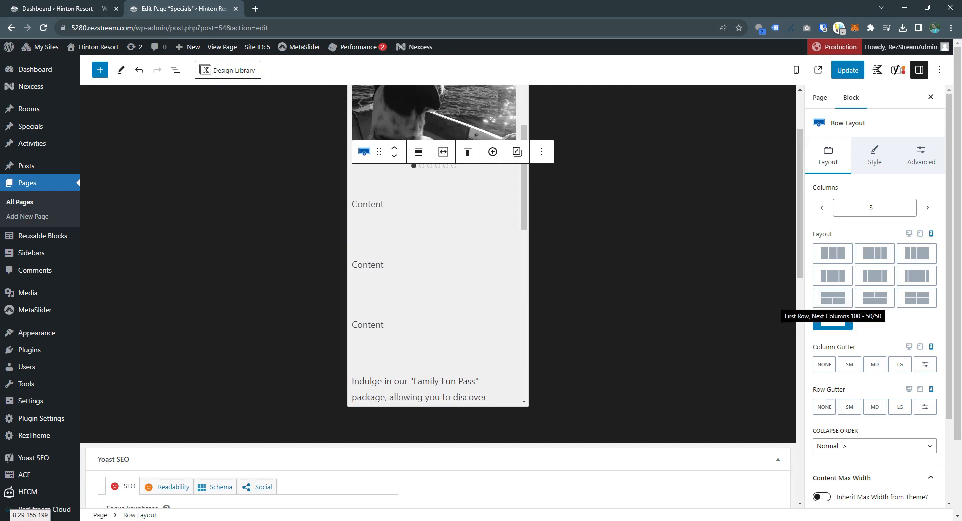
{"action": "left_click", "coordinate": [869, 301]}
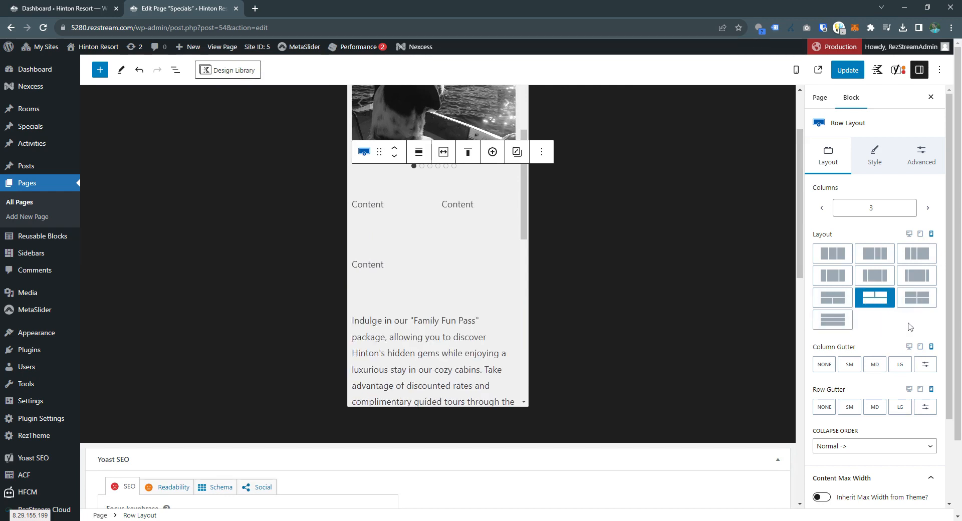
{"action": "left_click", "coordinate": [826, 323]}
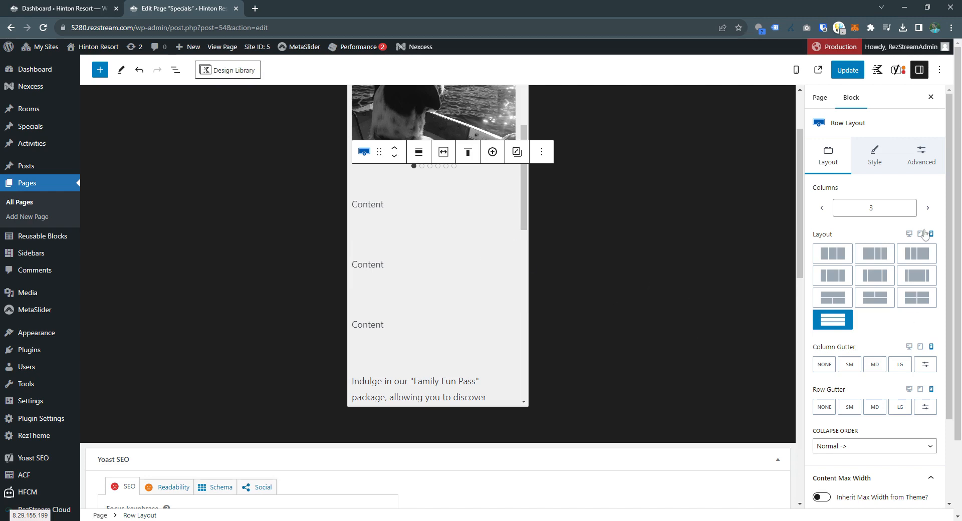
Step: Compare the SM, MD and LG column gutters on the row's desktop layout and set a custom column gutter of 110 px
{"action": "left_click", "coordinate": [909, 235]}
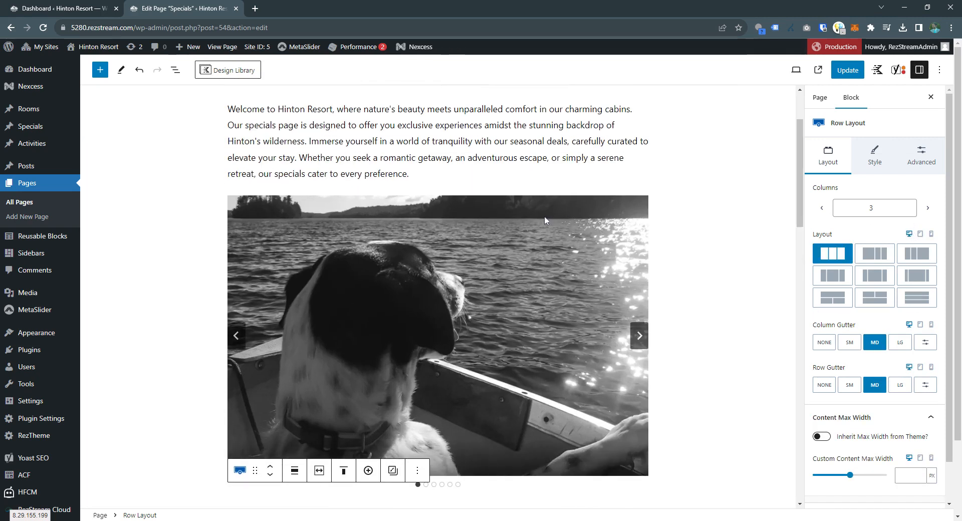
{"action": "scroll", "coordinate": [895, 288], "scroll_direction": "down", "scroll_amount": 1}
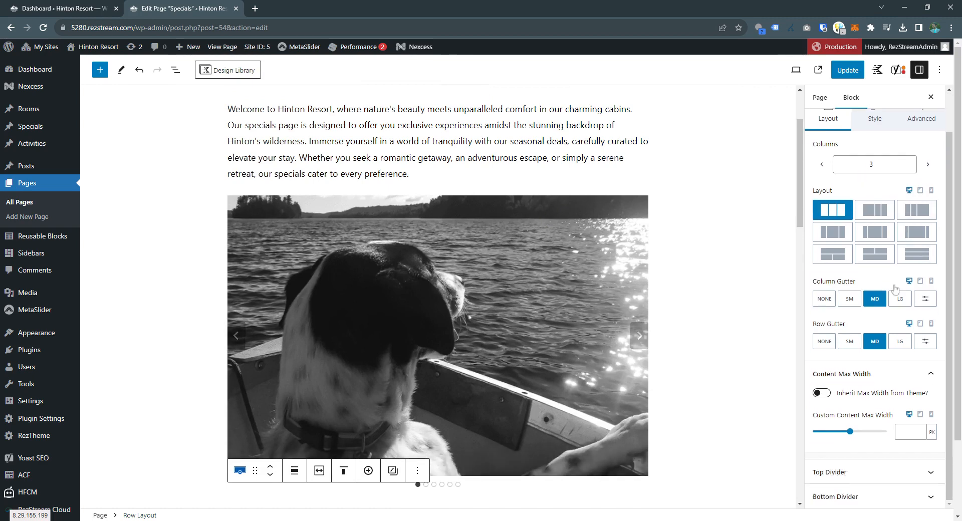
{"action": "scroll", "coordinate": [547, 256], "scroll_direction": "down", "scroll_amount": 4}
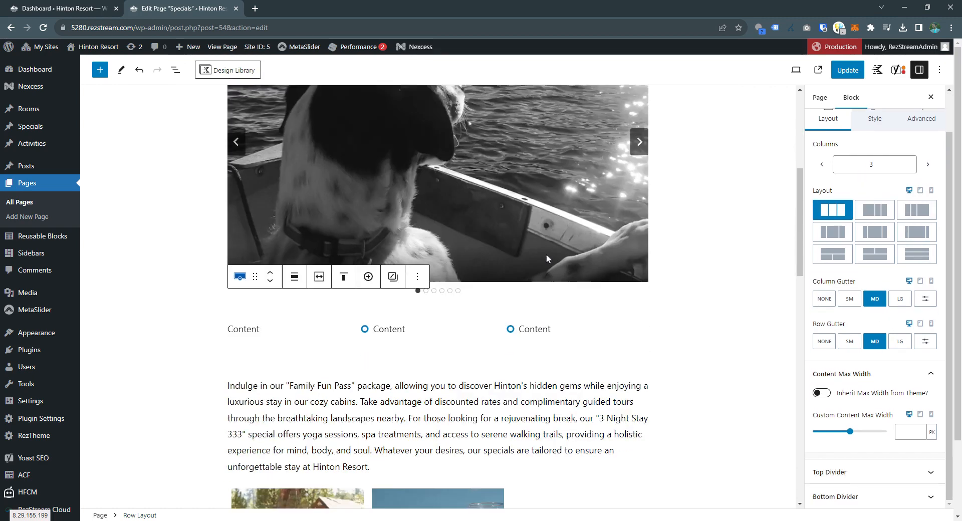
{"action": "scroll", "coordinate": [546, 258], "scroll_direction": "down", "scroll_amount": 2}
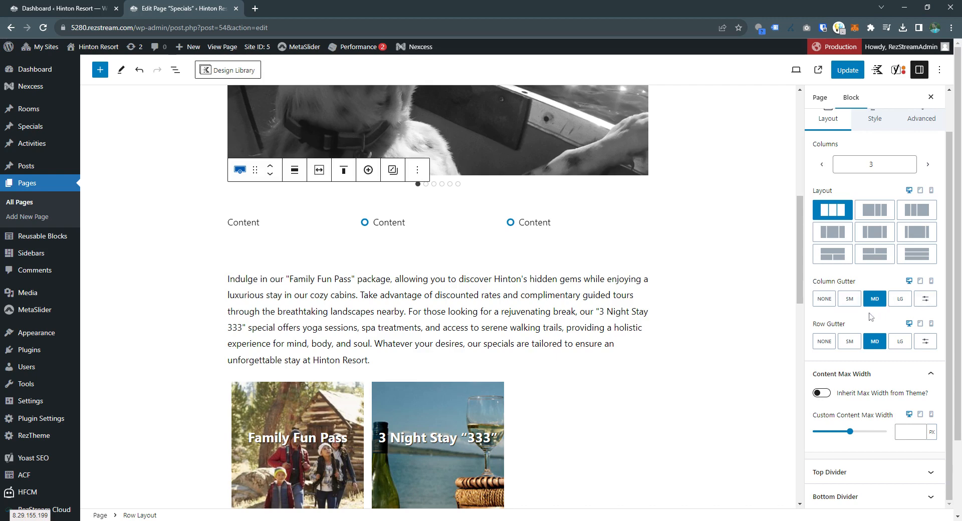
{"action": "left_click", "coordinate": [897, 300]}
{"action": "left_click", "coordinate": [872, 305]}
{"action": "left_click", "coordinate": [852, 302]}
{"action": "left_click", "coordinate": [874, 300]}
{"action": "left_click", "coordinate": [897, 300]}
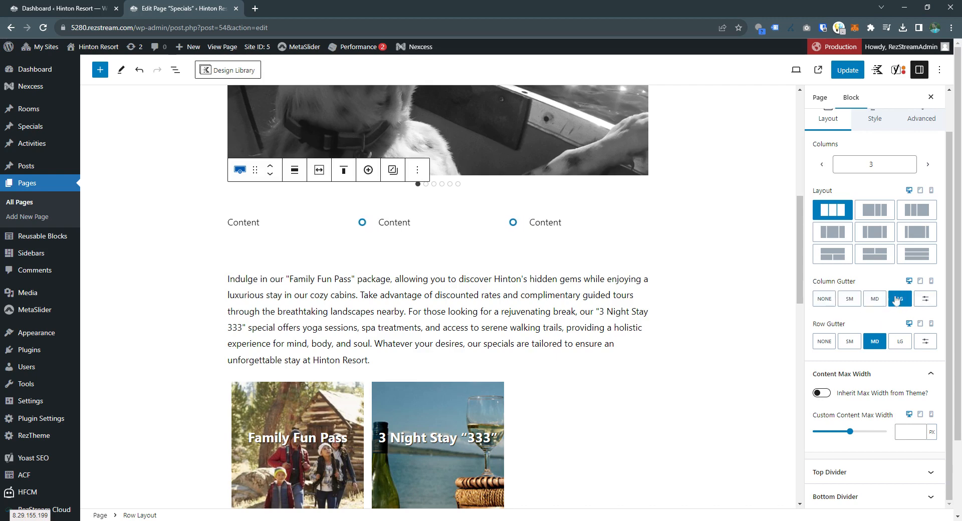
{"action": "left_click", "coordinate": [925, 302]}
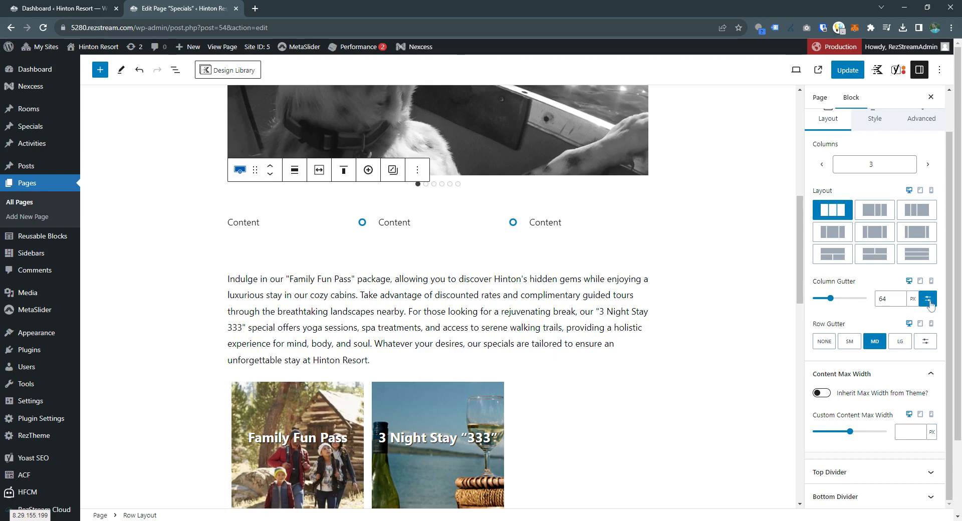
{"action": "mouse_move", "coordinate": [830, 298]}
{"action": "left_mouse_down"}
{"action": "mouse_move", "coordinate": [841, 299]}
{"action": "mouse_move", "coordinate": [821, 299]}
{"action": "mouse_move", "coordinate": [856, 298]}
{"action": "mouse_move", "coordinate": [812, 300]}
{"action": "mouse_move", "coordinate": [871, 300]}
{"action": "mouse_move", "coordinate": [816, 305]}
{"action": "mouse_move", "coordinate": [852, 300]}
{"action": "mouse_move", "coordinate": [844, 300]}
{"action": "left_mouse_up"}
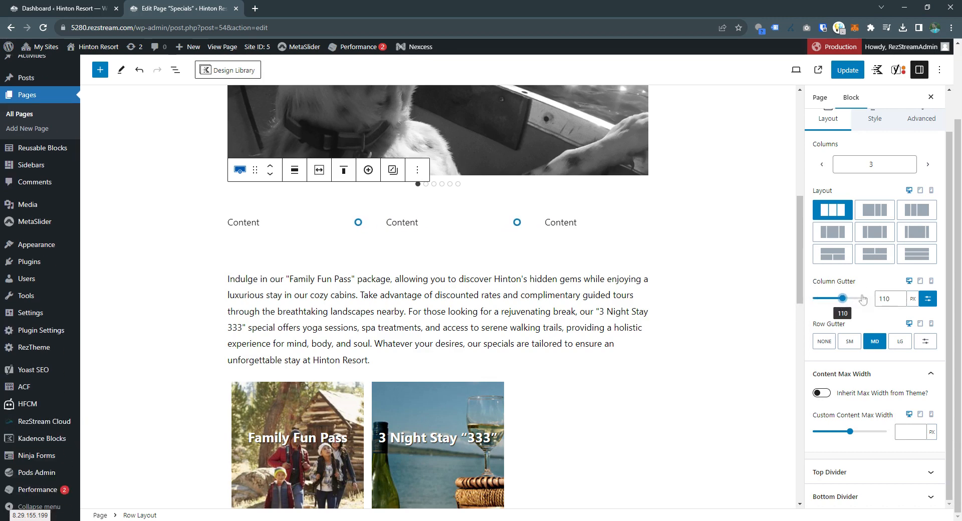
Step: Look through the row layout's Top Divider and Bottom Divider settings
{"action": "left_click", "coordinate": [852, 472]}
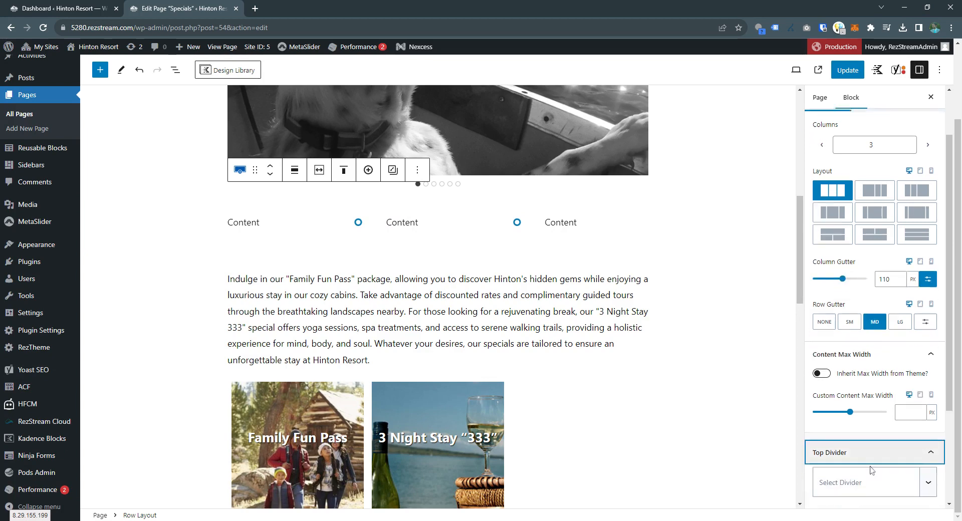
{"action": "scroll", "coordinate": [883, 300], "scroll_direction": "down", "scroll_amount": 1}
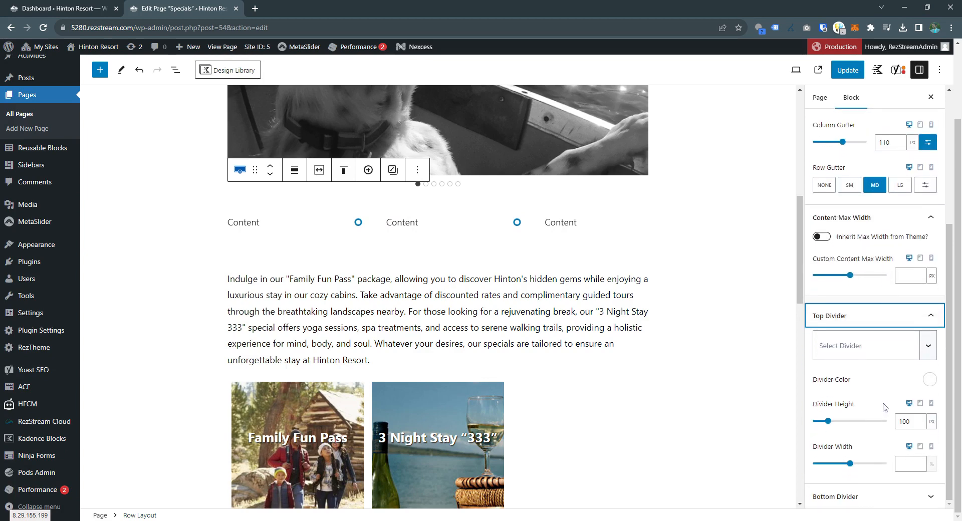
{"action": "left_click", "coordinate": [871, 498]}
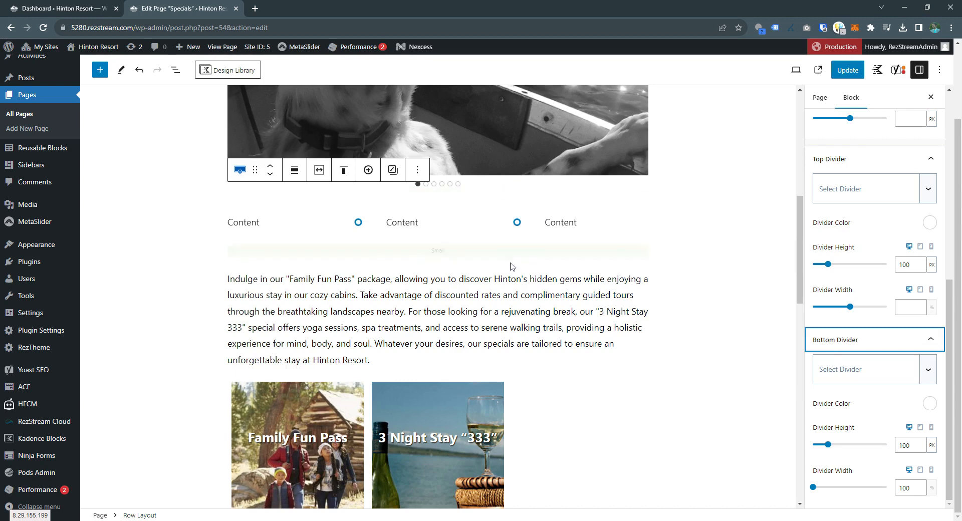
{"action": "scroll", "coordinate": [828, 268], "scroll_direction": "up", "scroll_amount": 8}
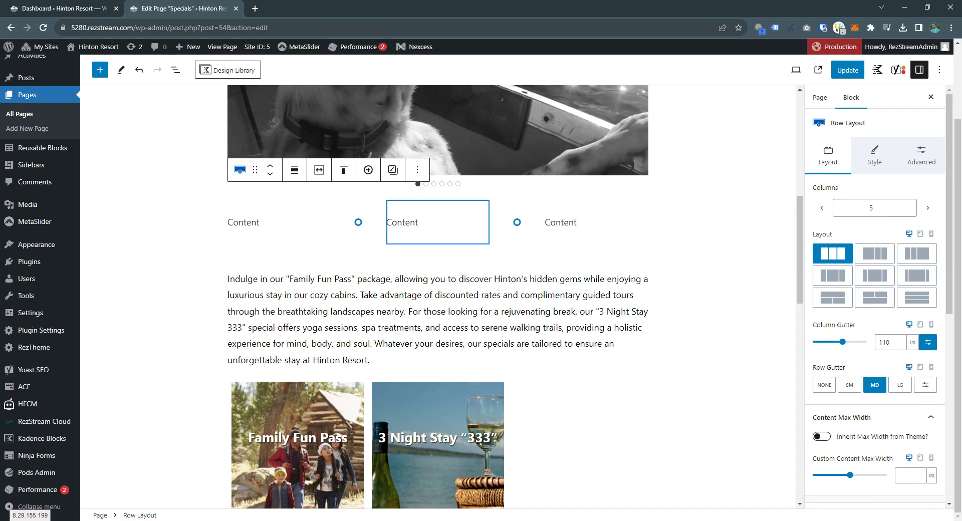
Step: View the block settings of the middle column's paragraph and reselect the whole row layout
{"action": "left_click", "coordinate": [420, 222]}
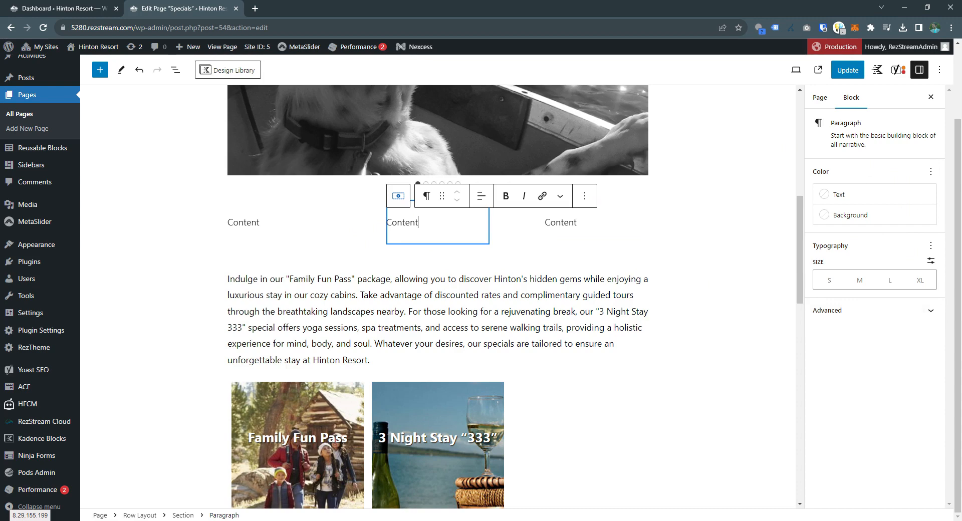
{"action": "left_click", "coordinate": [341, 204]}
{"action": "left_click", "coordinate": [338, 195]}
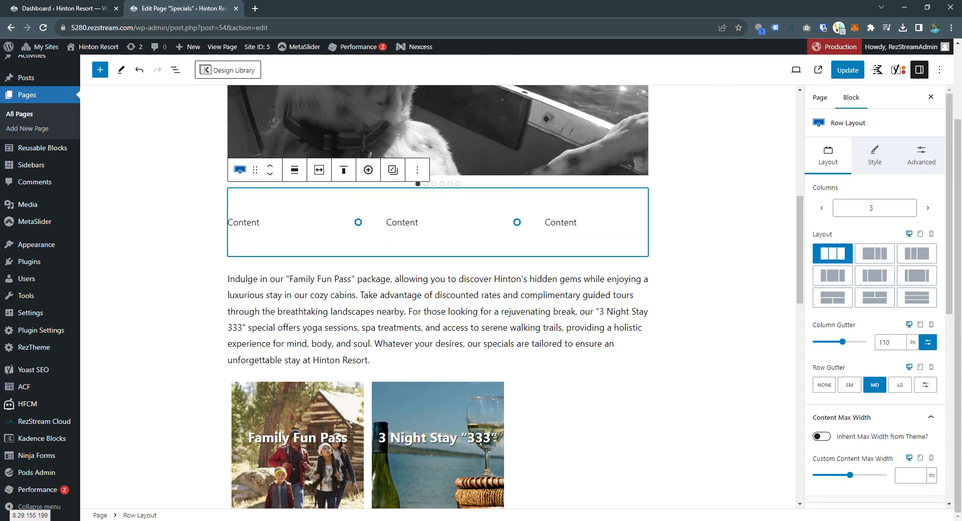
Step: Narrow the row layout's middle column, and view the settings of the third column's paragraph, its section and the row layout
{"action": "left_click_drag", "start_coordinate": [517, 222], "coordinate": [510, 222]}
{"action": "left_click", "coordinate": [586, 223]}
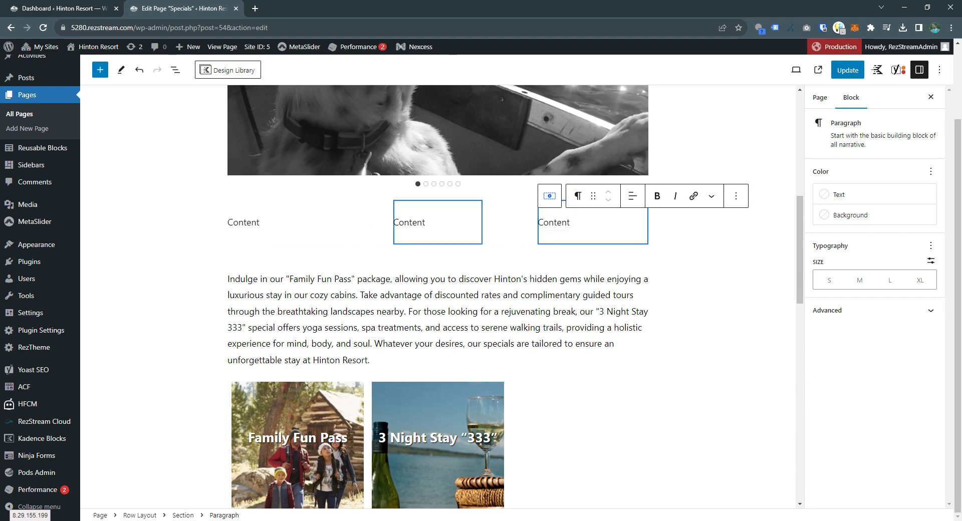
{"action": "left_click", "coordinate": [583, 236]}
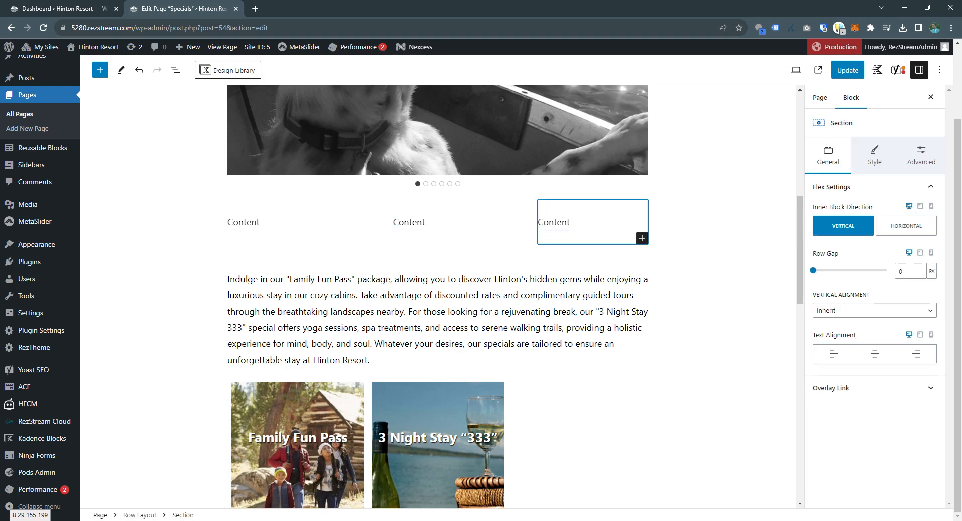
{"action": "left_click", "coordinate": [583, 250]}
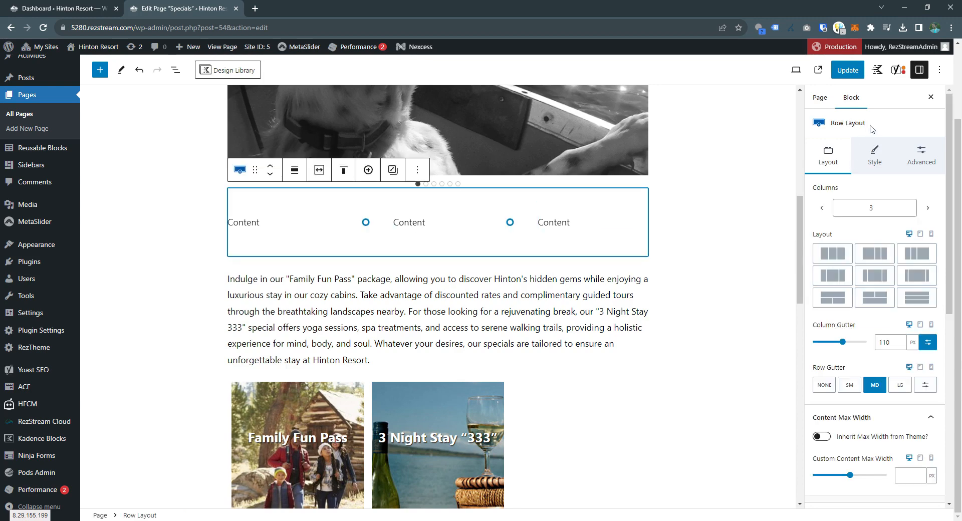
Step: Step the selection from the third column's paragraph up to its parent row layout
{"action": "left_click", "coordinate": [571, 223]}
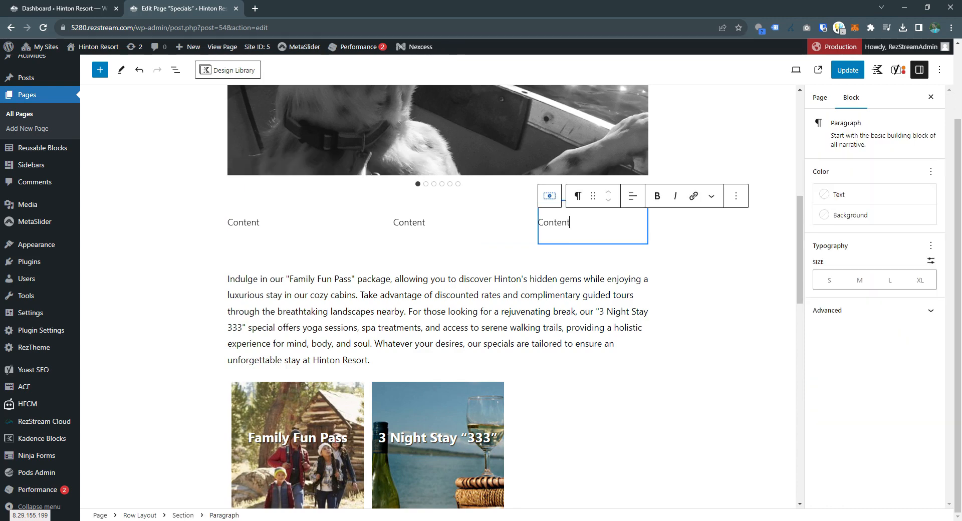
{"action": "key", "text": "Up"}
{"action": "key", "text": "Up"}
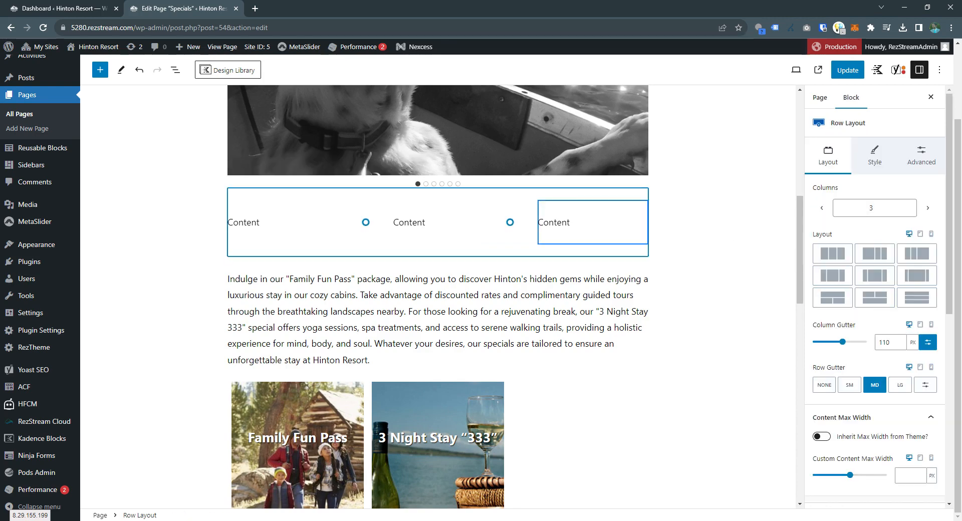
{"action": "key", "text": "Down"}
{"action": "key", "text": "Up"}
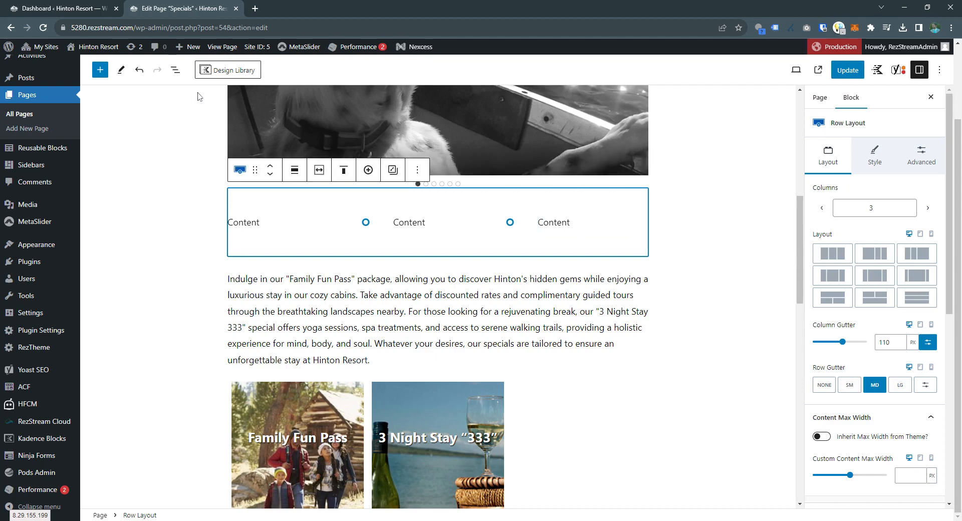
Step: Show the page's block structure, expand the row layout and select its middle section
{"action": "left_click", "coordinate": [175, 71]}
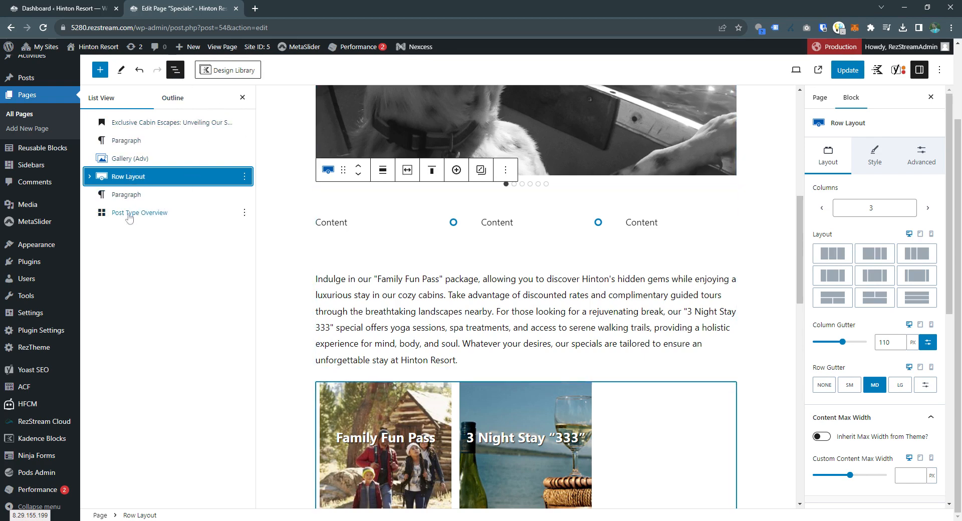
{"action": "left_click", "coordinate": [90, 178]}
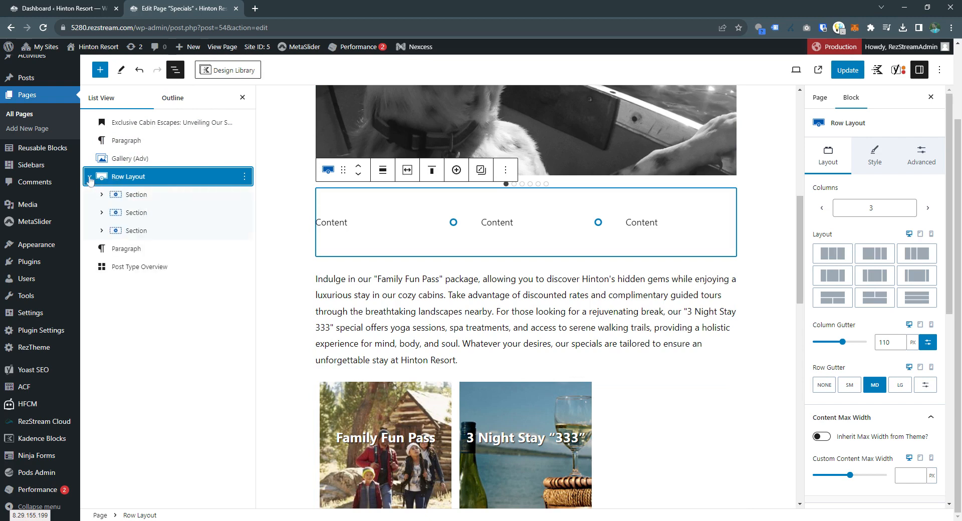
{"action": "left_click", "coordinate": [137, 213]}
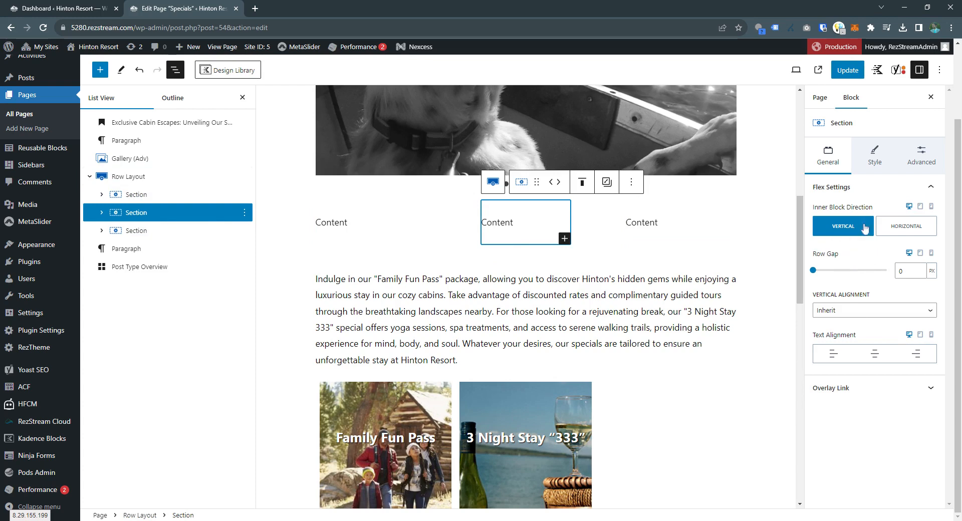
Step: Try the horizontal inner block direction on the middle section and return it to vertical with a row gap of 0 px
{"action": "left_click", "coordinate": [905, 234]}
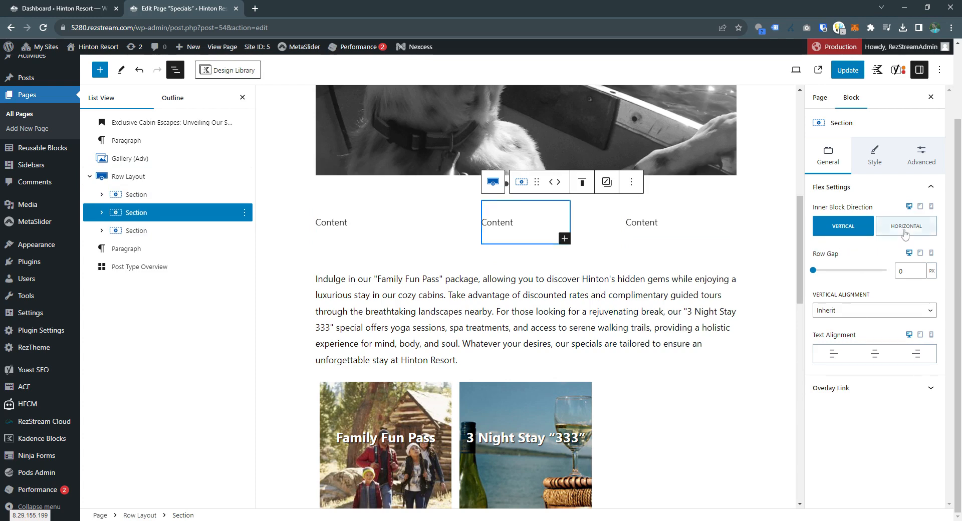
{"action": "left_click", "coordinate": [871, 231]}
{"action": "left_click", "coordinate": [884, 233]}
{"action": "left_click", "coordinate": [841, 234]}
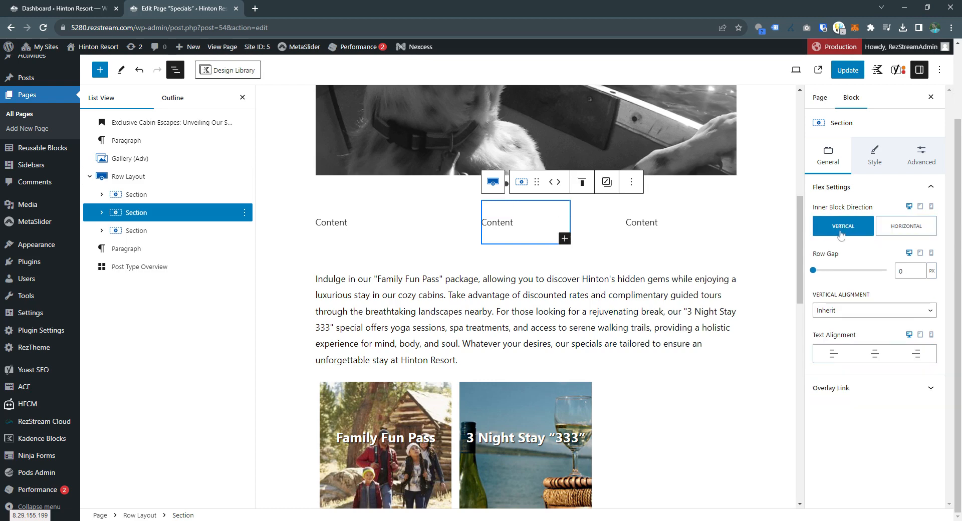
{"action": "left_click", "coordinate": [912, 233]}
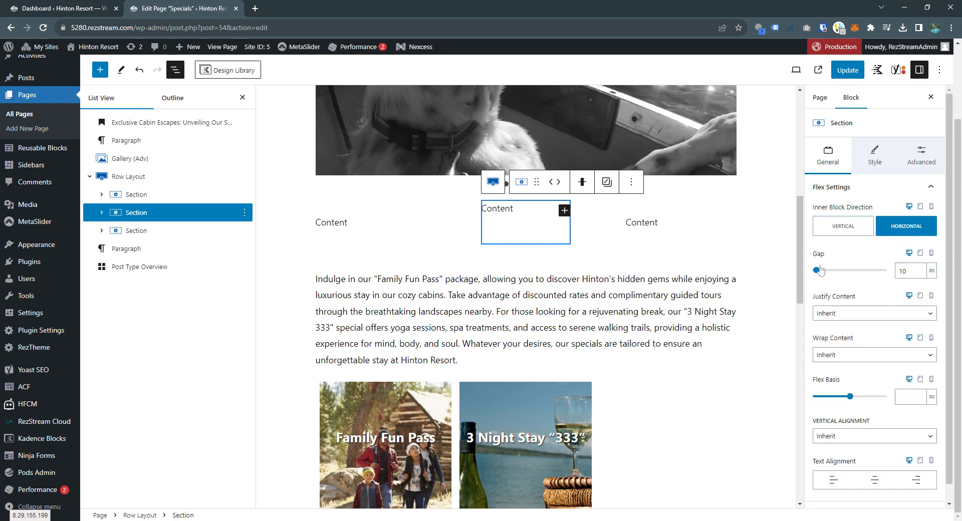
{"action": "left_click", "coordinate": [861, 228]}
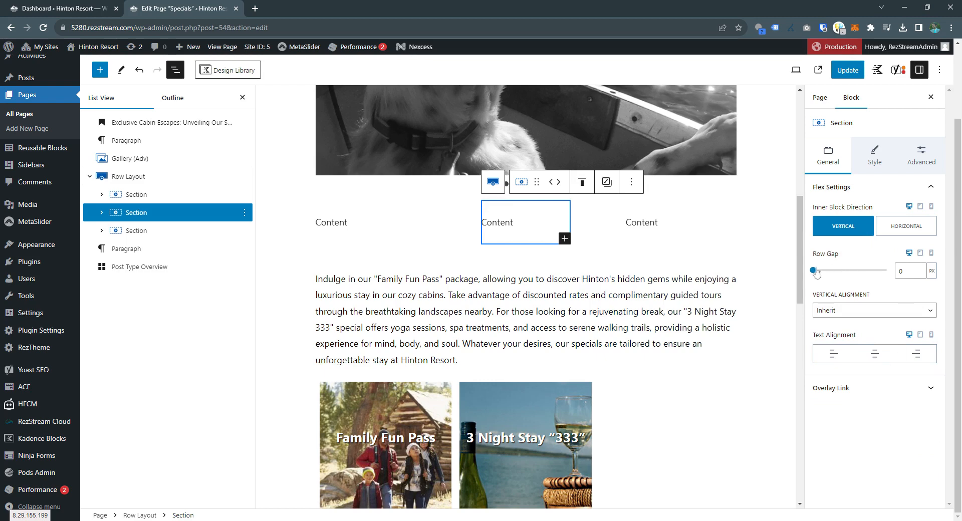
{"action": "mouse_move", "coordinate": [814, 271]}
{"action": "left_mouse_down"}
{"action": "mouse_move", "coordinate": [870, 272]}
{"action": "mouse_move", "coordinate": [812, 271]}
{"action": "left_mouse_up"}
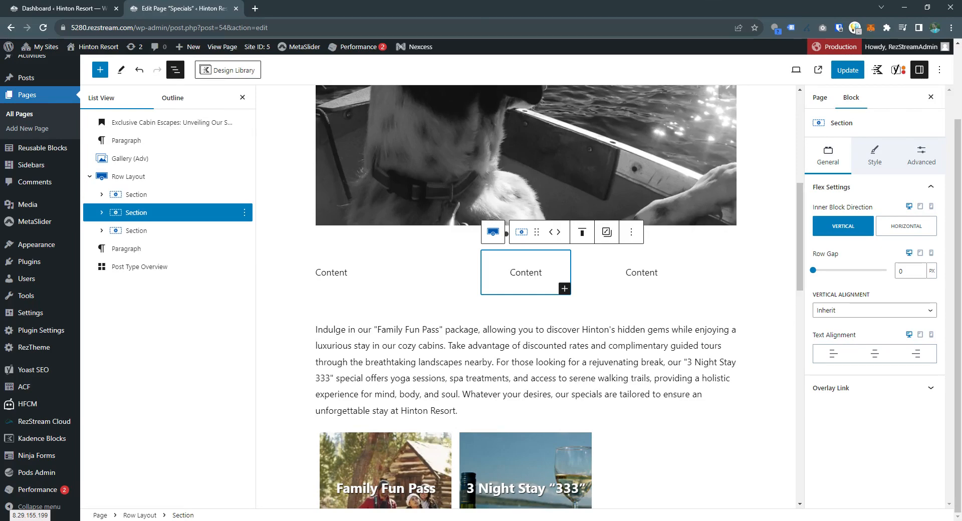
Step: Close the block structure list and insert a Text (Adv) block below the row layout reading "This is a title"
{"action": "left_click", "coordinate": [242, 97]}
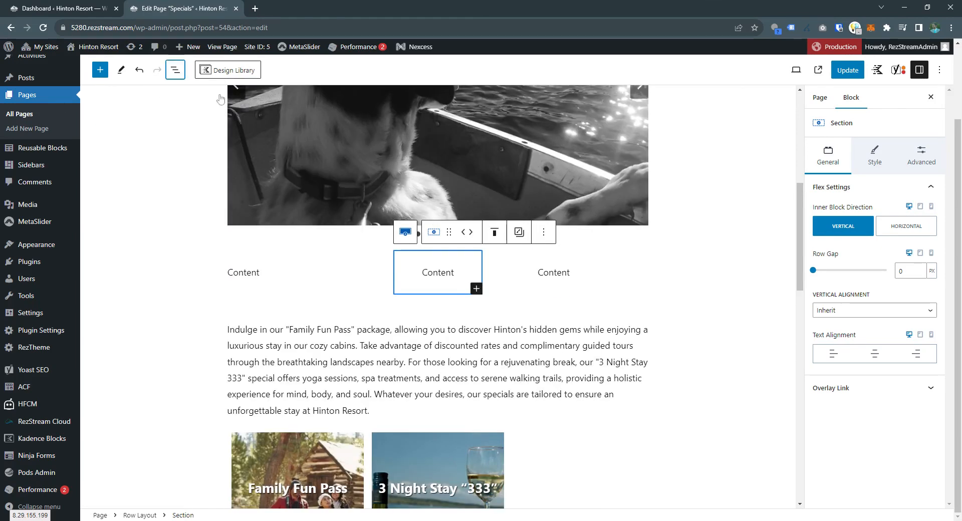
{"action": "left_click", "coordinate": [438, 314]}
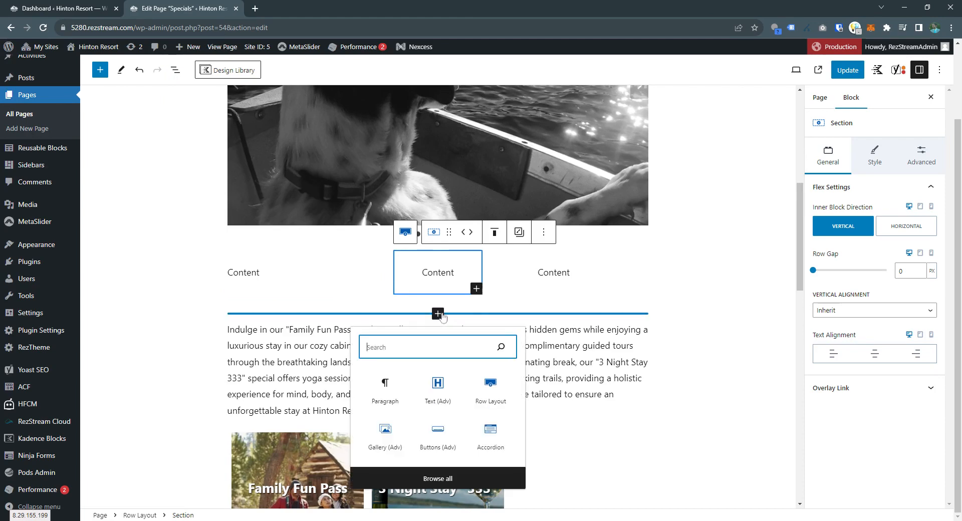
{"action": "left_click", "coordinate": [437, 478]}
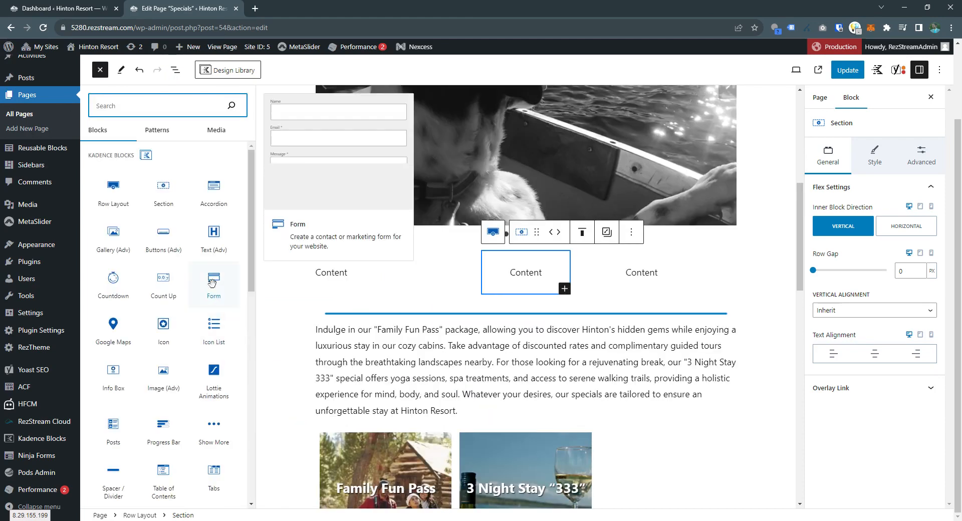
{"action": "left_click", "coordinate": [211, 239]}
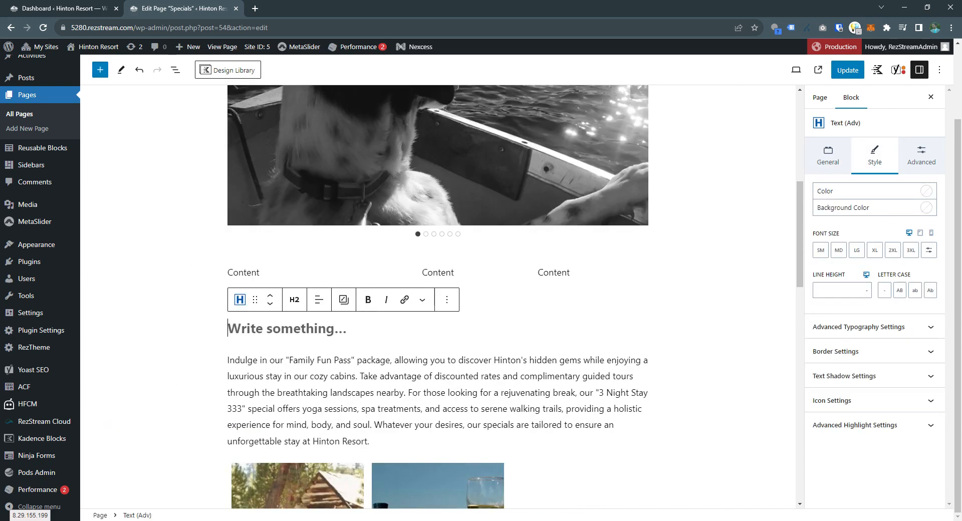
{"action": "type", "text": "This "}
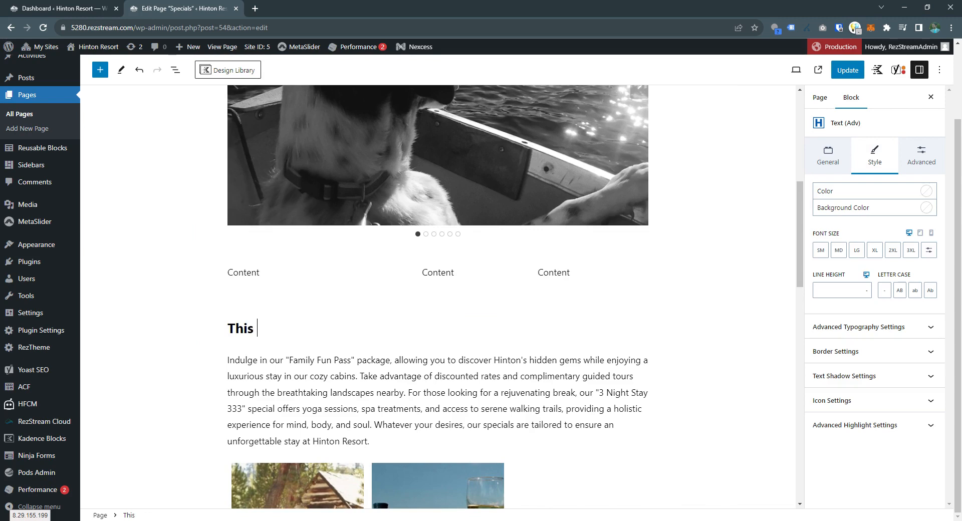
{"action": "type", "text": "is a title"}
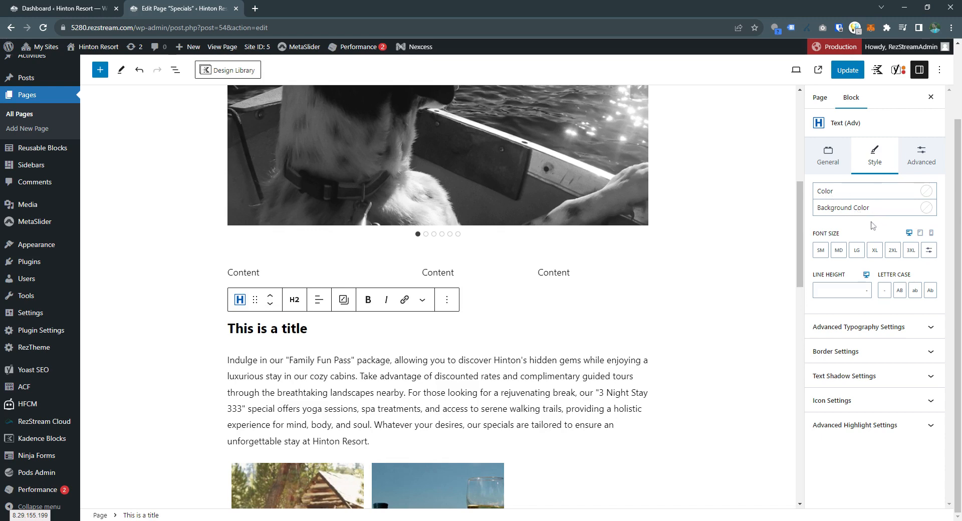
Step: Look through the title block's Advanced Typography Settings and collapse them
{"action": "left_click", "coordinate": [878, 329]}
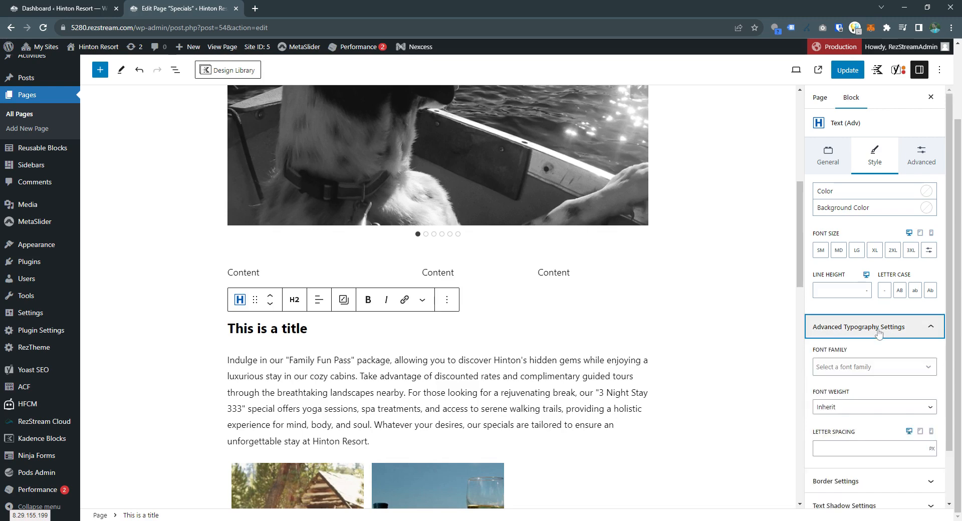
{"action": "scroll", "coordinate": [834, 313], "scroll_direction": "down", "scroll_amount": 1}
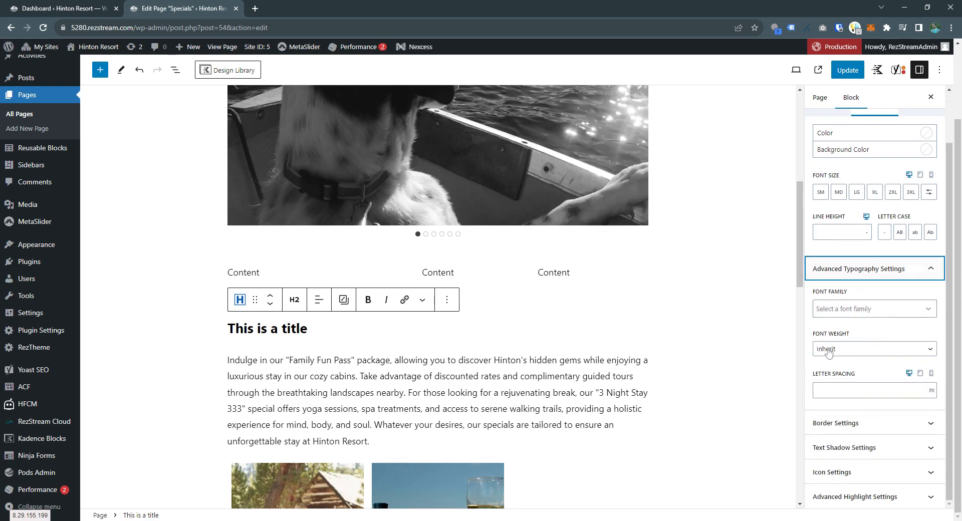
{"action": "left_click", "coordinate": [931, 268]}
Step: Give the title block a red border 2 px wide
{"action": "left_click", "coordinate": [876, 351]}
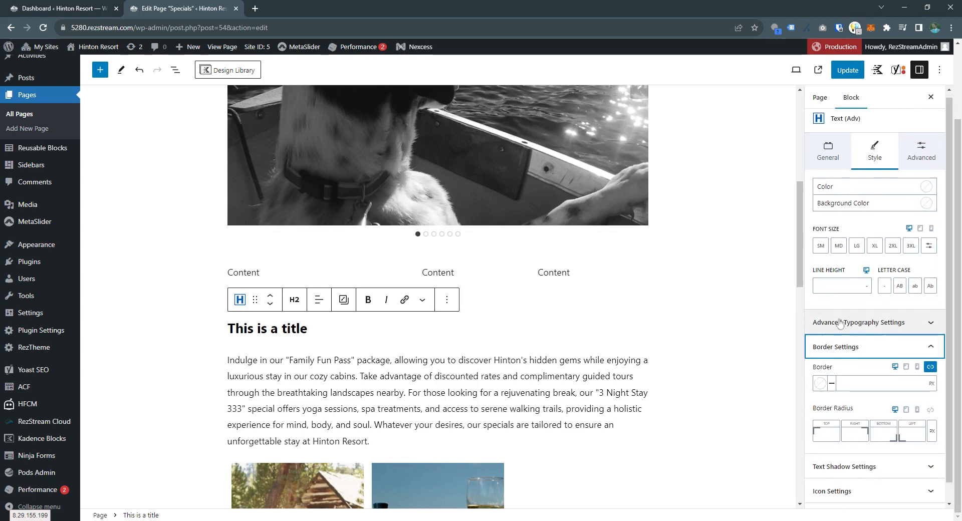
{"action": "scroll", "coordinate": [852, 361], "scroll_direction": "down", "scroll_amount": 1}
{"action": "left_click", "coordinate": [820, 364]}
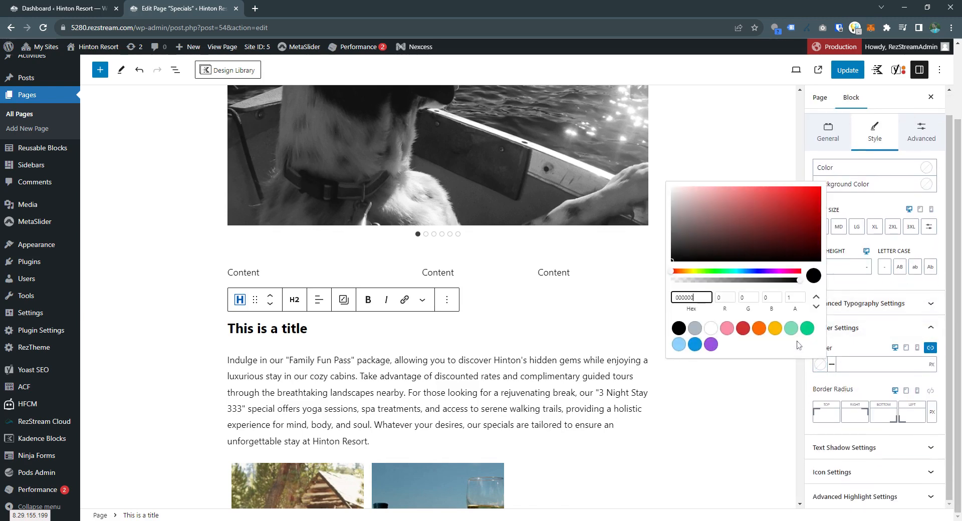
{"action": "left_click", "coordinate": [743, 328]}
{"action": "left_click", "coordinate": [841, 364]}
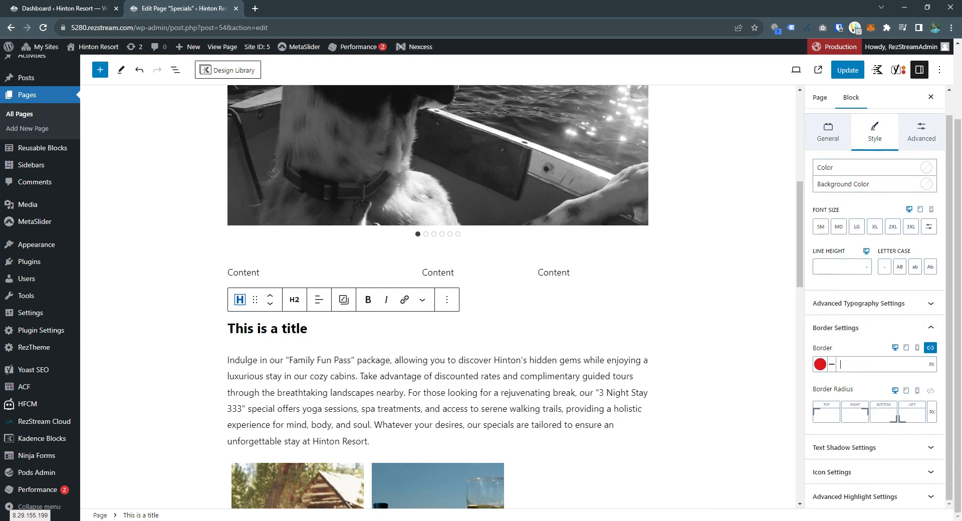
{"action": "type", "text": "2"}
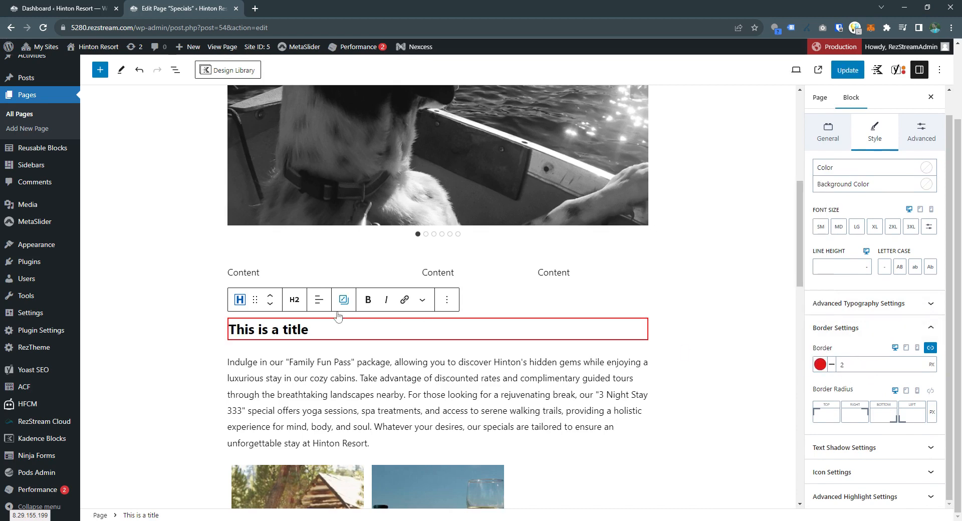
Step: Enable a text shadow on the title in nearly opaque black with X and Y offsets of 2
{"action": "left_click", "coordinate": [937, 453]}
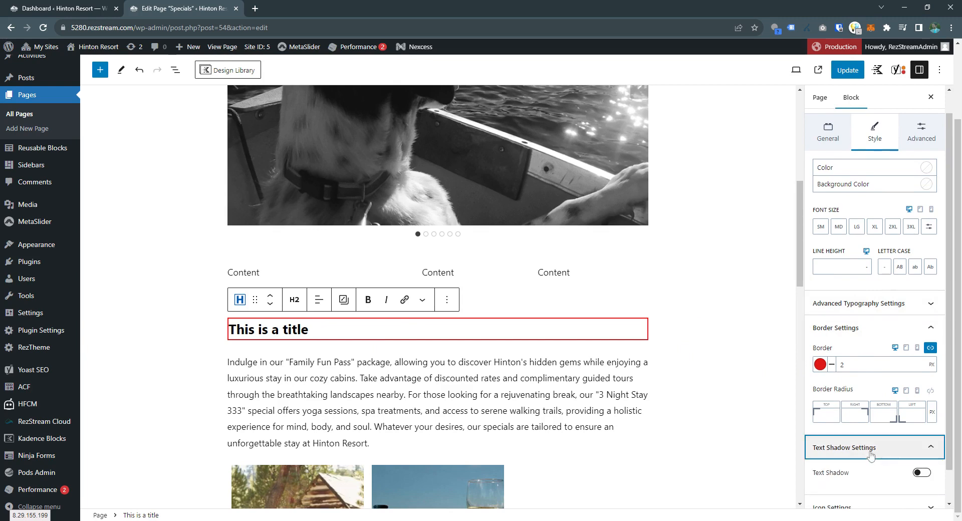
{"action": "scroll", "coordinate": [900, 452], "scroll_direction": "down", "scroll_amount": 1}
{"action": "left_click", "coordinate": [921, 436]}
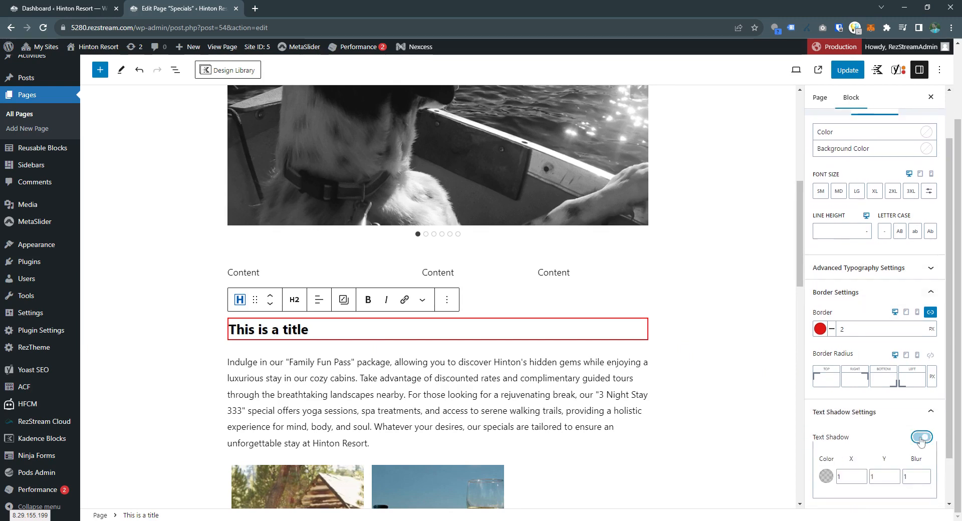
{"action": "scroll", "coordinate": [920, 441], "scroll_direction": "down", "scroll_amount": 2}
{"action": "left_click", "coordinate": [827, 422]}
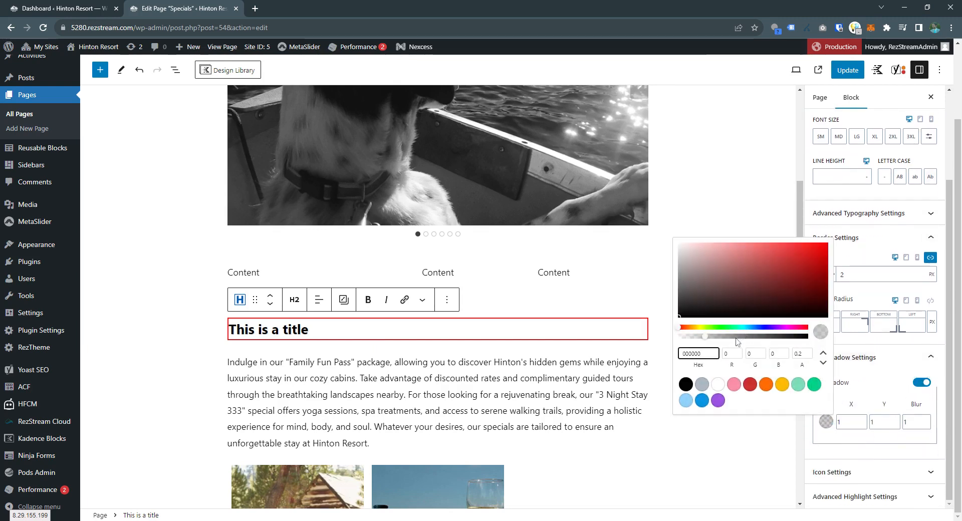
{"action": "left_click", "coordinate": [792, 336]}
{"action": "left_click", "coordinate": [877, 457]}
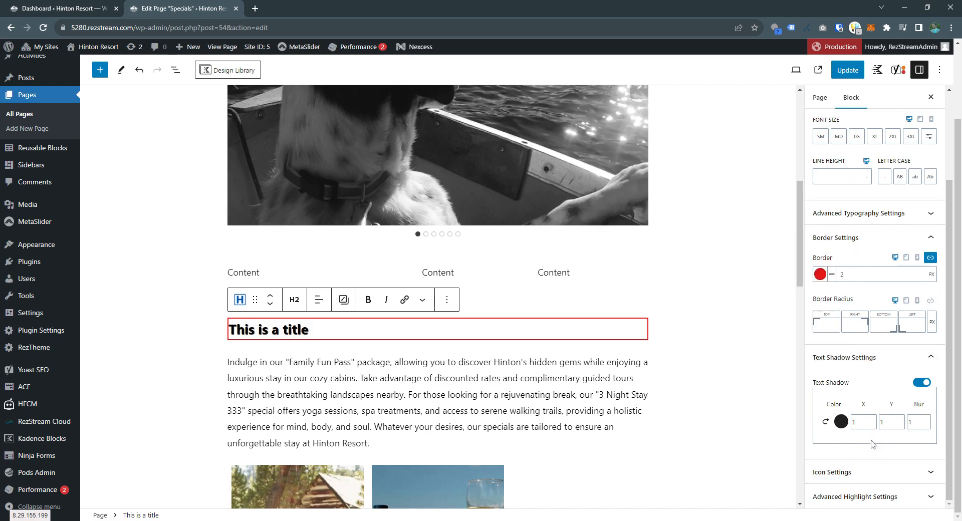
{"action": "left_click", "coordinate": [872, 419]}
{"action": "left_click", "coordinate": [900, 420]}
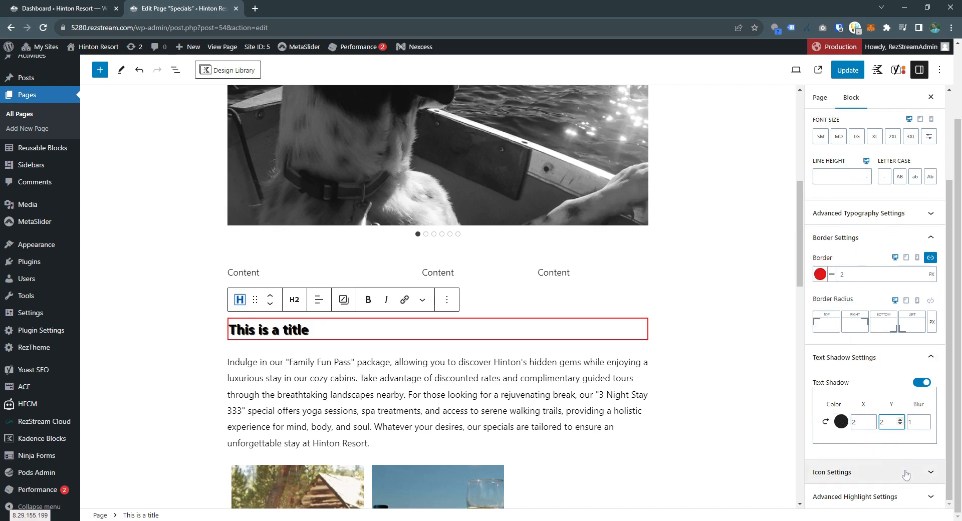
Step: Look through the title block's Icon Settings and Advanced Highlight Settings
{"action": "left_click", "coordinate": [882, 472]}
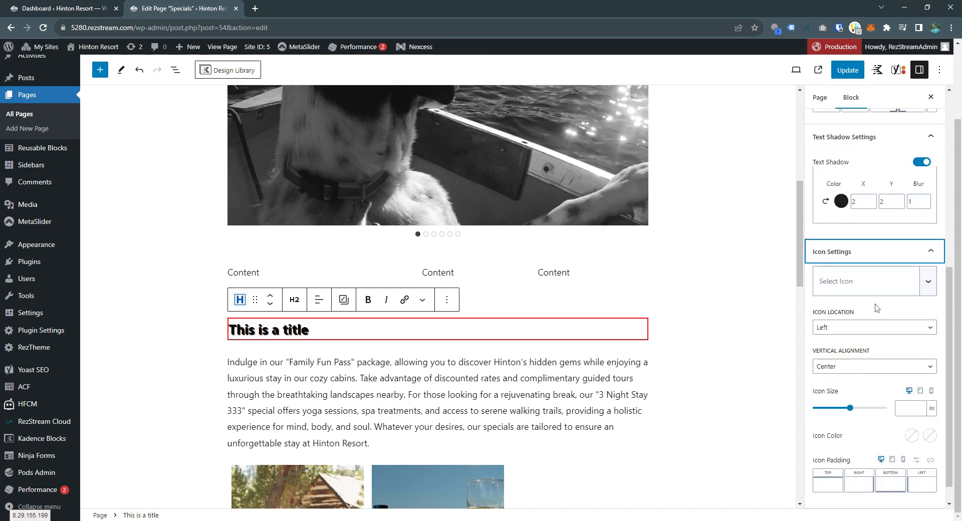
{"action": "scroll", "coordinate": [900, 321], "scroll_direction": "down", "scroll_amount": 1}
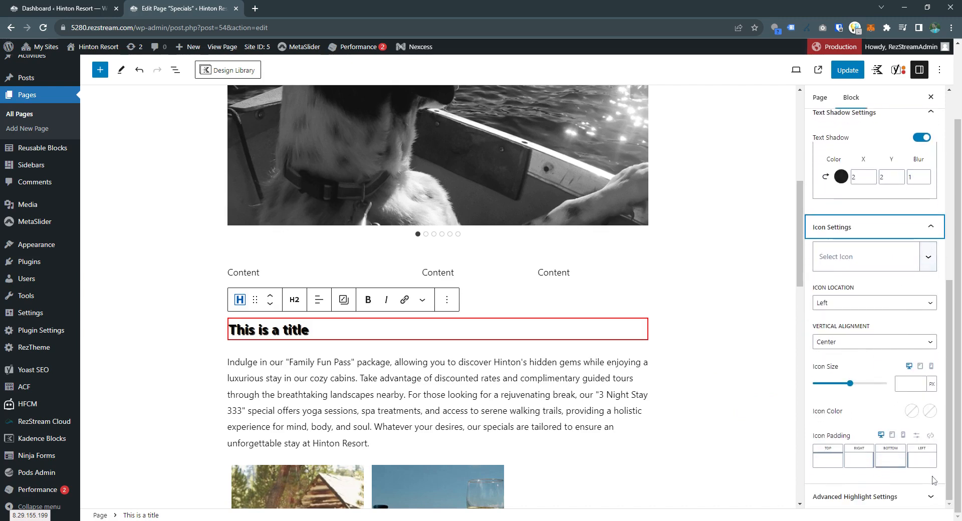
{"action": "left_click", "coordinate": [885, 496]}
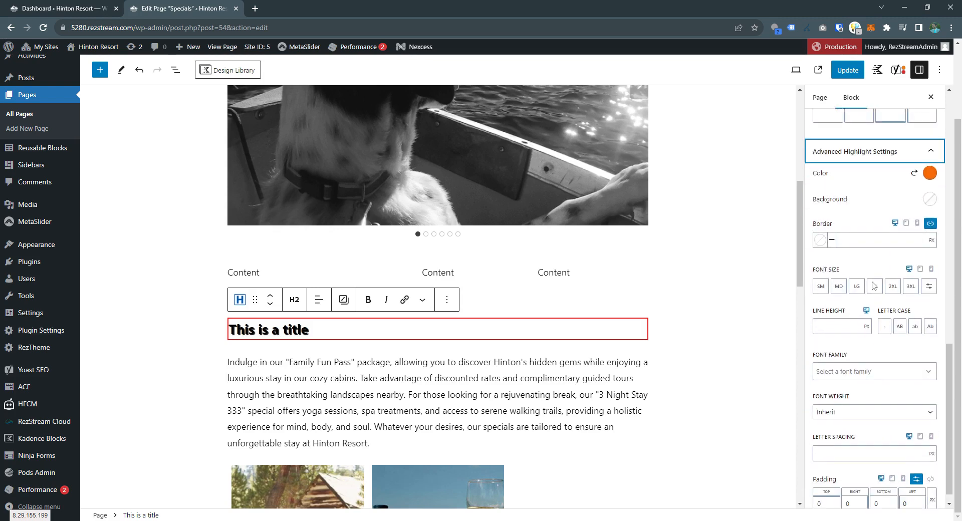
{"action": "scroll", "coordinate": [885, 349], "scroll_direction": "up", "scroll_amount": 1}
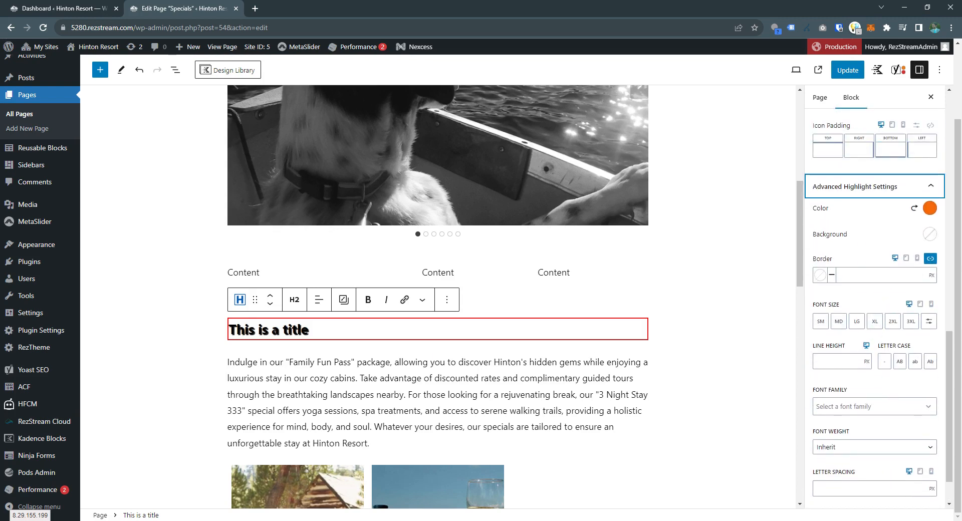
Step: Insert an advanced Buttons block directly below the "This is a title" heading and label its button "Button Text"
{"action": "left_click", "coordinate": [438, 346]}
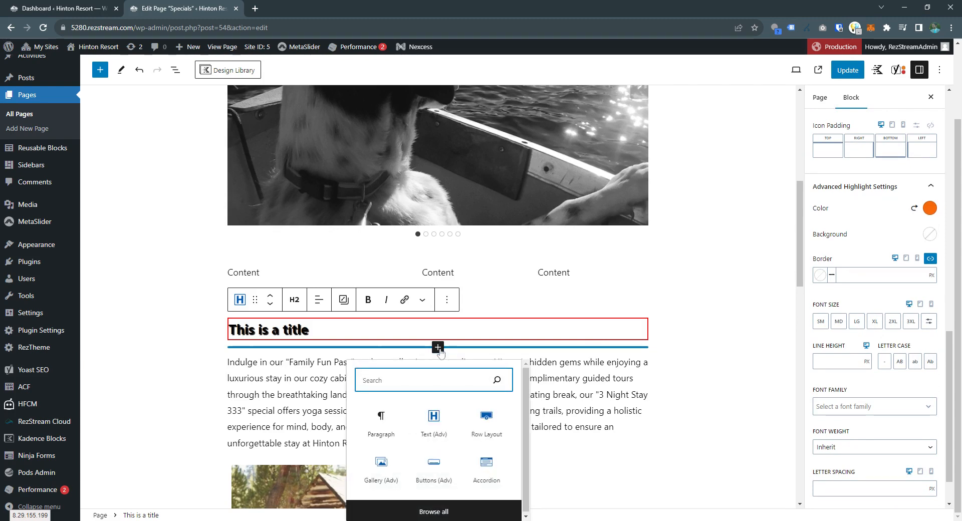
{"action": "left_click", "coordinate": [423, 501]}
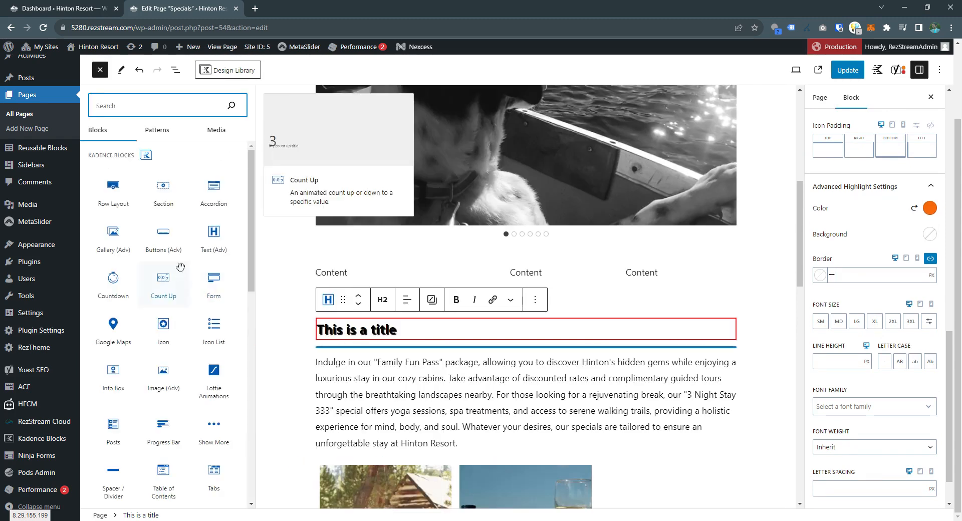
{"action": "left_click", "coordinate": [162, 232]}
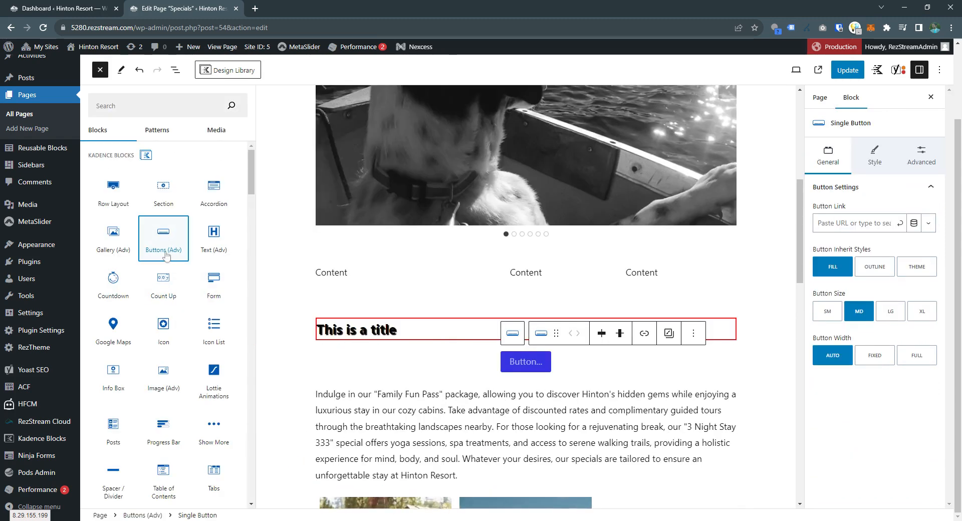
{"action": "left_click", "coordinate": [522, 367]}
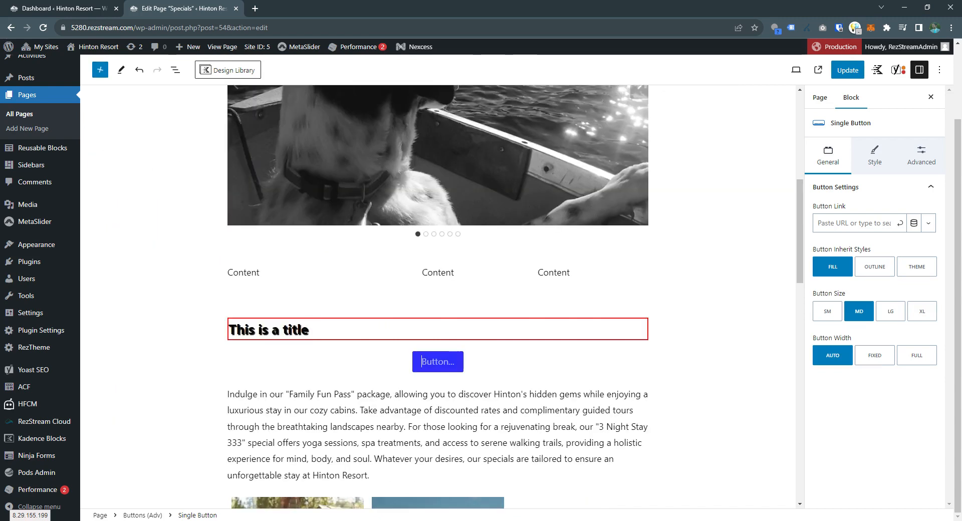
{"action": "type", "text": "B"}
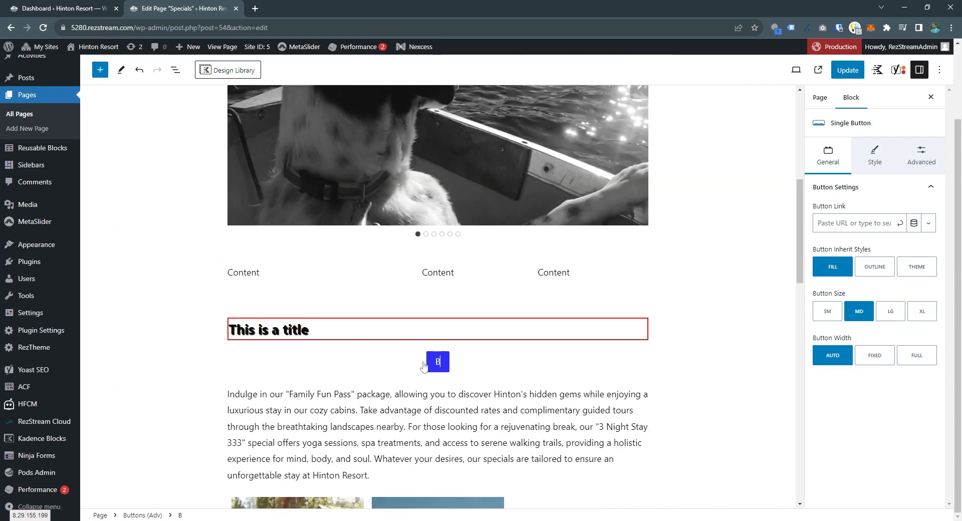
{"action": "type", "text": "utton Text"}
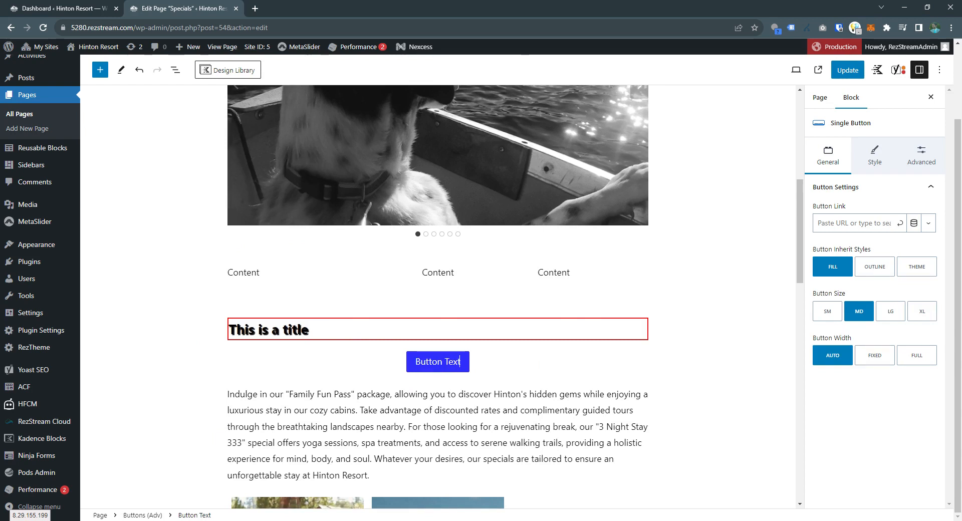
Step: Look through the button's style options and Typography Settings
{"action": "left_click", "coordinate": [878, 154]}
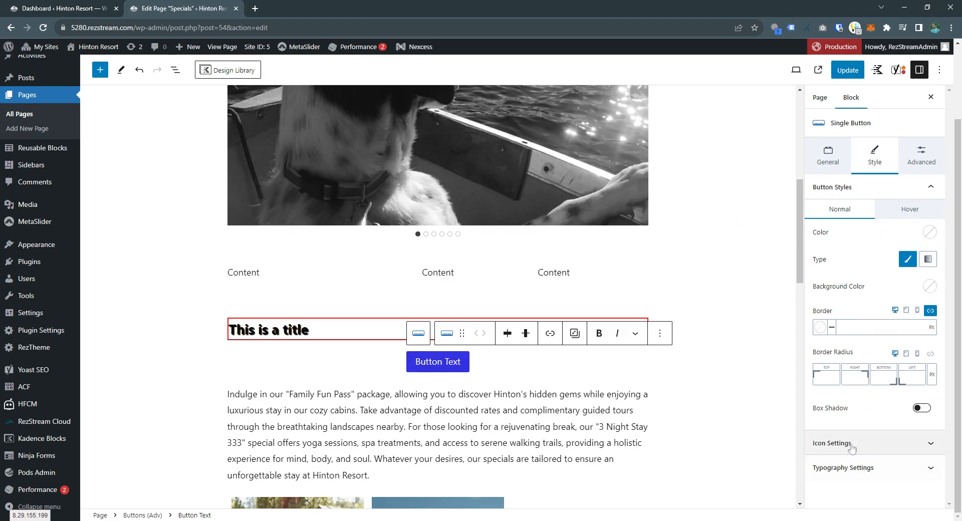
{"action": "left_click", "coordinate": [850, 467]}
{"action": "scroll", "coordinate": [890, 370], "scroll_direction": "down", "scroll_amount": 2}
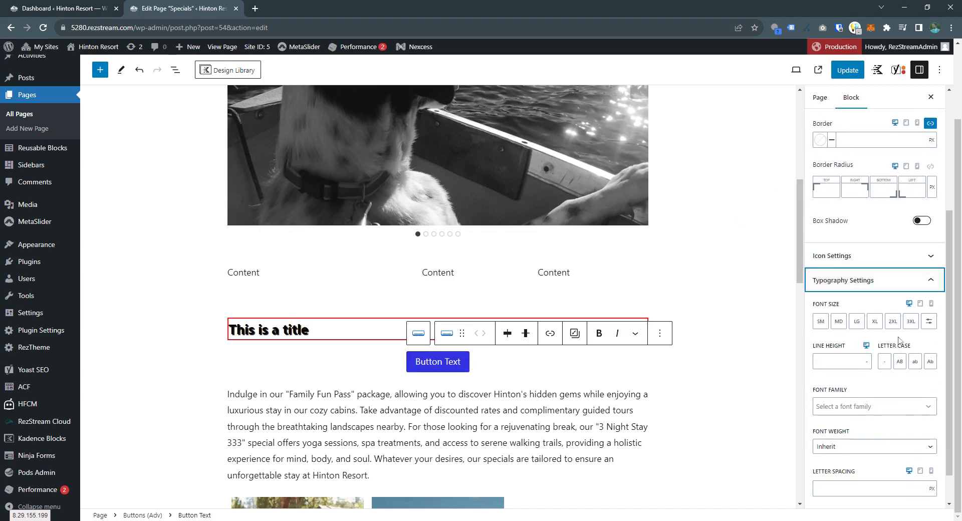
{"action": "scroll", "coordinate": [881, 325], "scroll_direction": "up", "scroll_amount": 5}
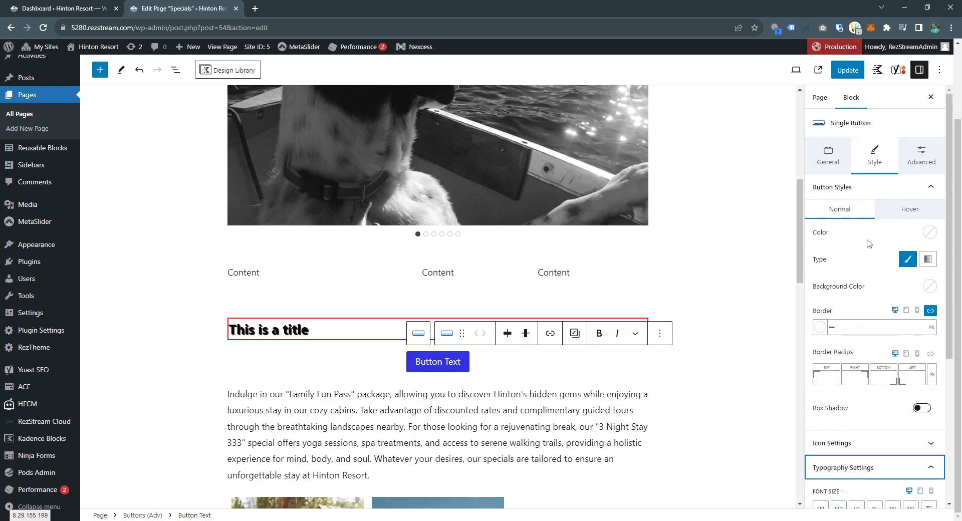
Step: Compare the button's Outline and Theme inherit styles and apply Outline
{"action": "left_click", "coordinate": [823, 153]}
{"action": "left_click", "coordinate": [881, 275]}
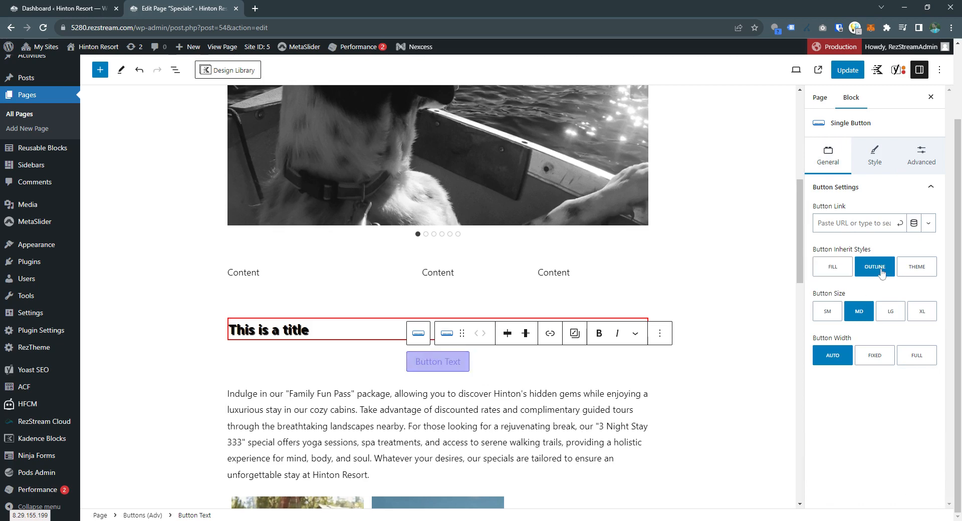
{"action": "left_click", "coordinate": [916, 274]}
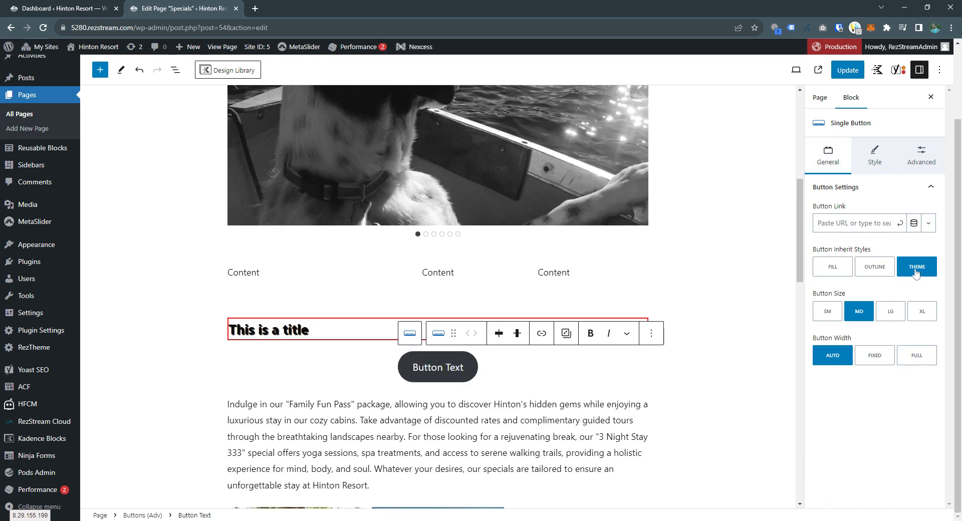
{"action": "left_click", "coordinate": [885, 269]}
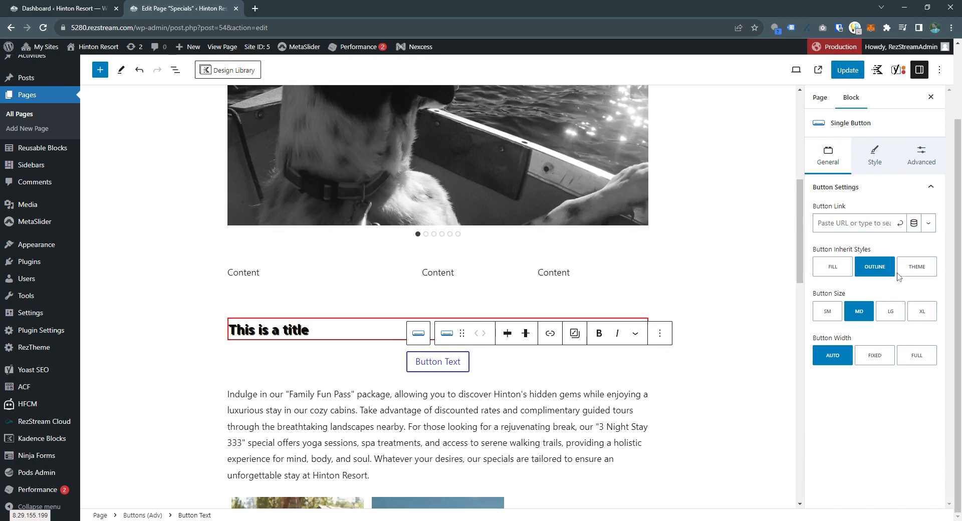
Step: Try the button's size and width presets, settling on size LG and full width
{"action": "left_click", "coordinate": [827, 311]}
{"action": "left_click", "coordinate": [890, 312]}
{"action": "left_click", "coordinate": [921, 313]}
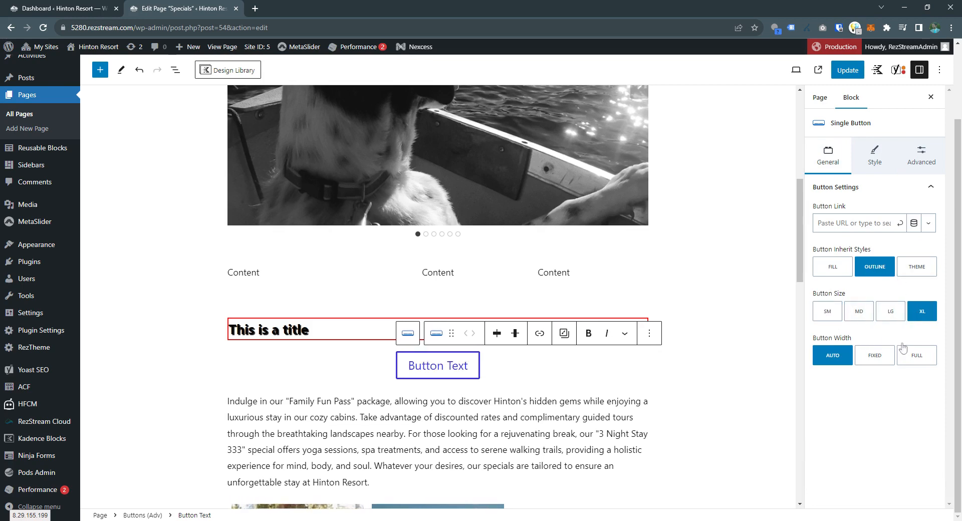
{"action": "left_click", "coordinate": [874, 356]}
{"action": "left_click", "coordinate": [916, 355]}
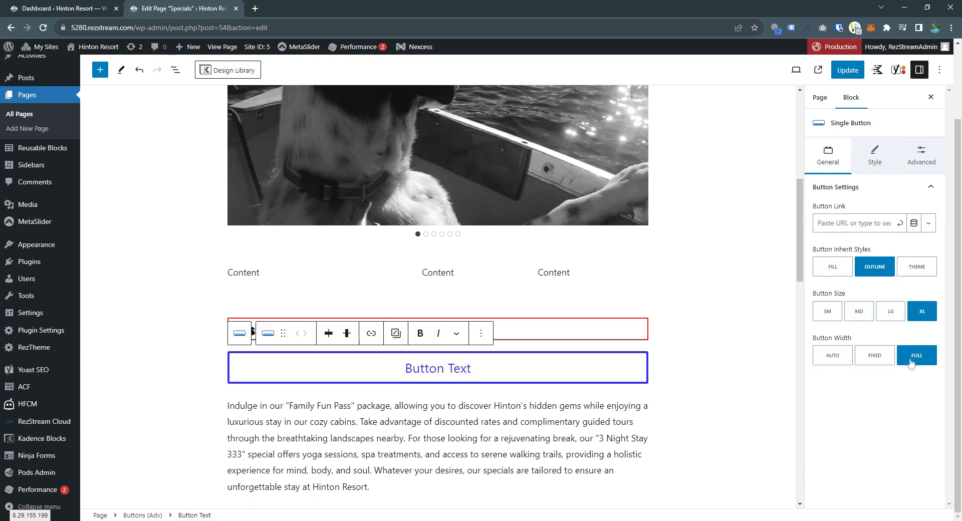
{"action": "left_click", "coordinate": [840, 360]}
{"action": "left_click", "coordinate": [874, 355]}
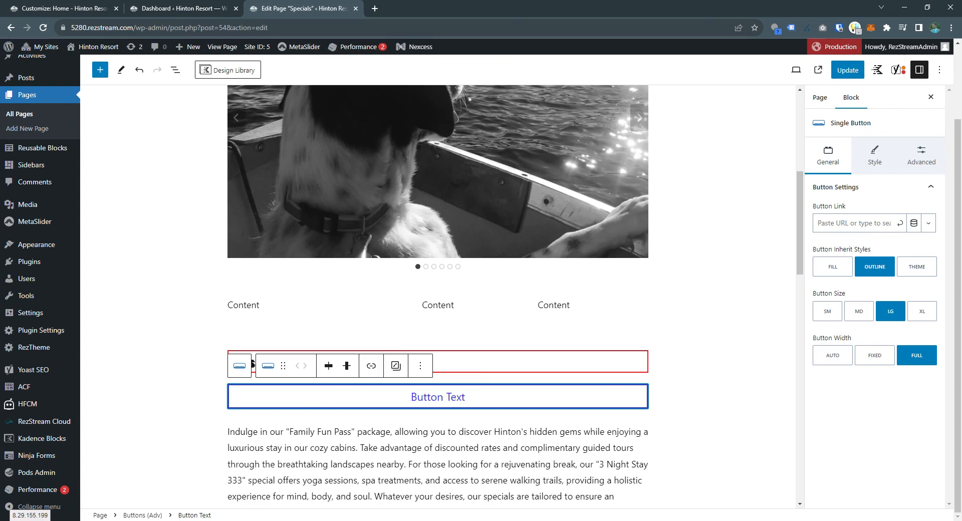
Step: Check the page's device preview choices and the title block's available options
{"action": "left_click", "coordinate": [796, 73]}
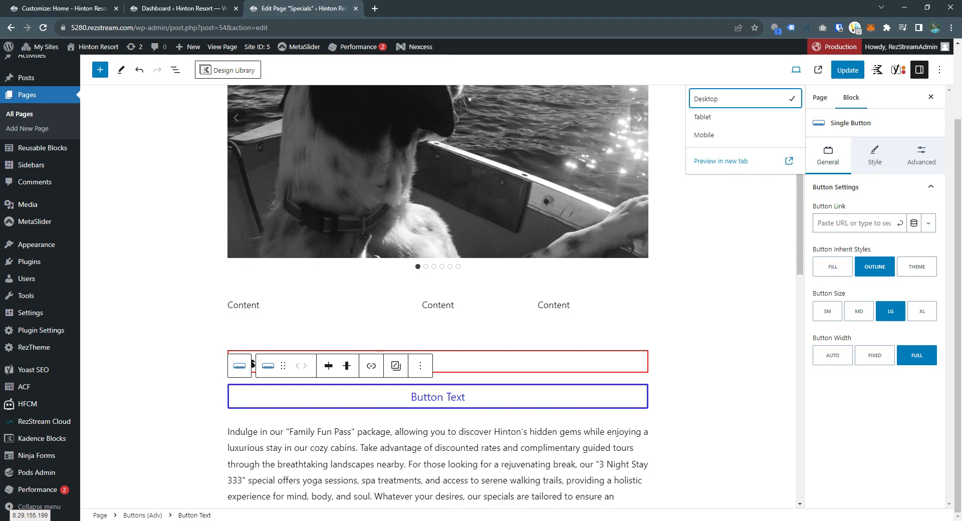
{"action": "left_click", "coordinate": [714, 239]}
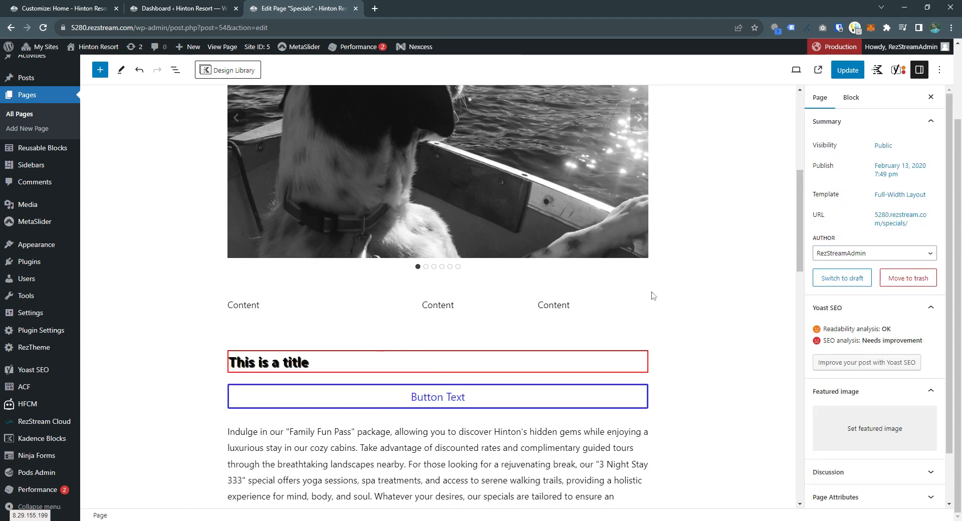
{"action": "left_click", "coordinate": [391, 356]}
{"action": "left_click", "coordinate": [368, 332]}
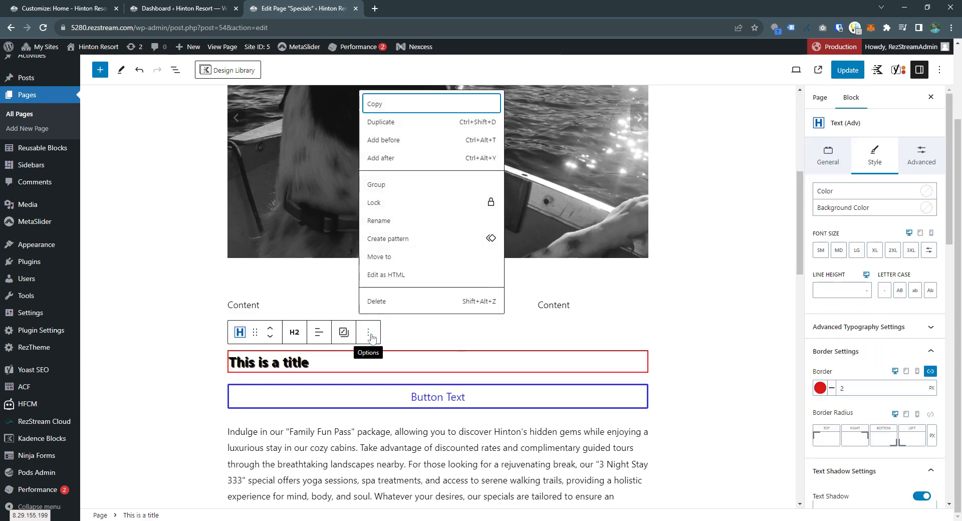
{"action": "left_click", "coordinate": [687, 296]}
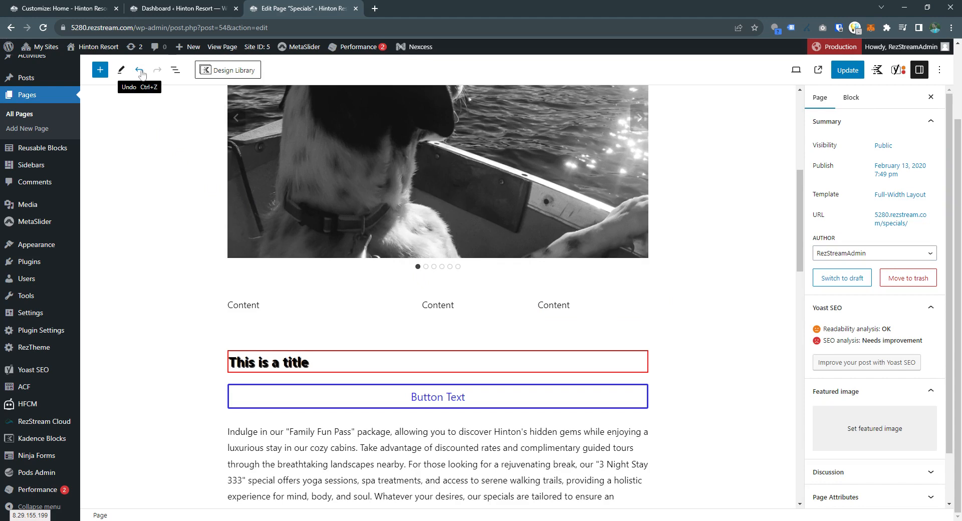
Step: Insert an Accordion block between the specials paragraph and the two package images, using the initial style with the dark grey active pane title
{"action": "scroll", "coordinate": [714, 324], "scroll_direction": "down", "scroll_amount": 1}
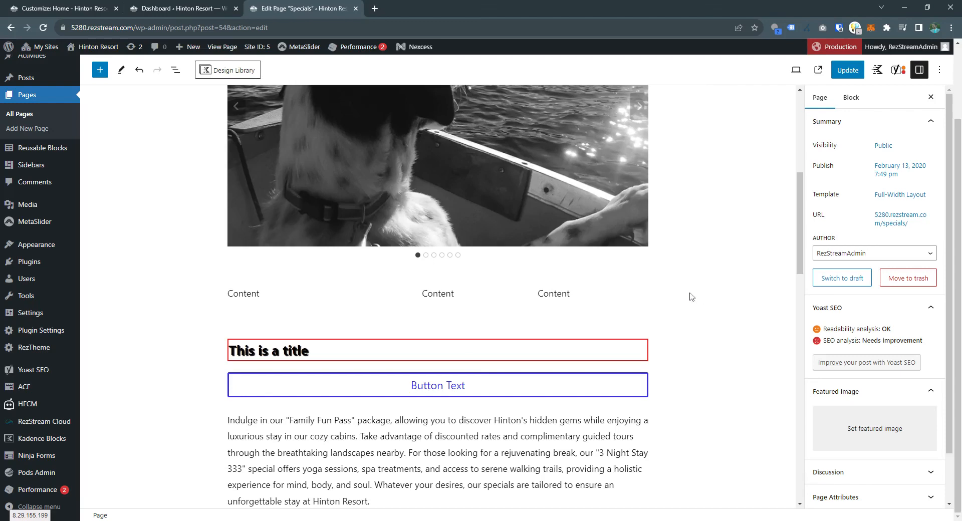
{"action": "scroll", "coordinate": [671, 216], "scroll_direction": "down", "scroll_amount": 5}
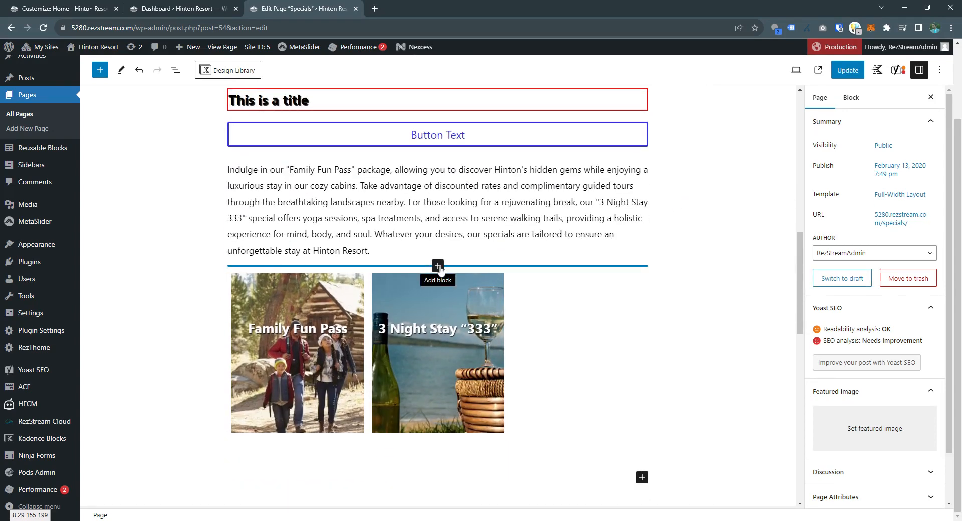
{"action": "left_click", "coordinate": [438, 266]}
{"action": "left_click", "coordinate": [438, 430]}
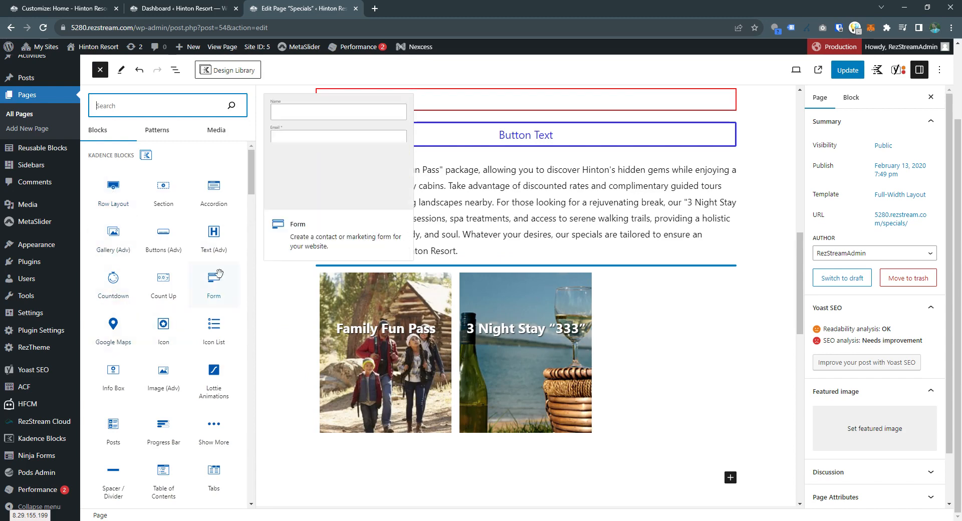
{"action": "left_click", "coordinate": [214, 187]}
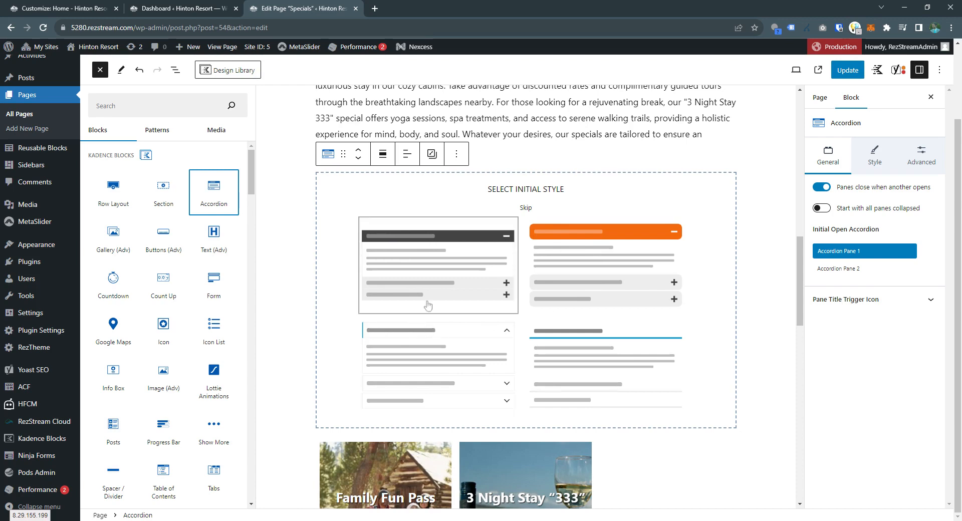
{"action": "left_click", "coordinate": [415, 266]}
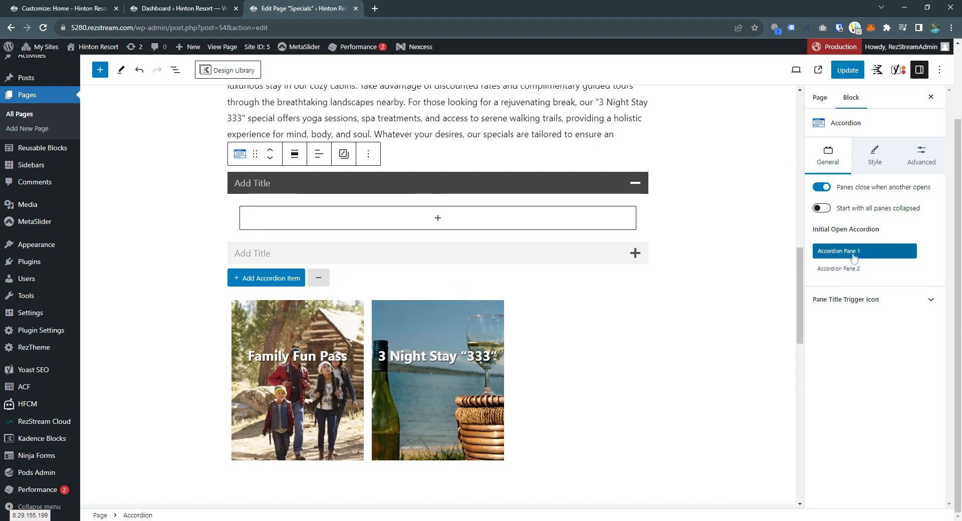
Step: Examine the accordion's normal, hover and active pane title colors and its inner content styling options
{"action": "left_click", "coordinate": [875, 159]}
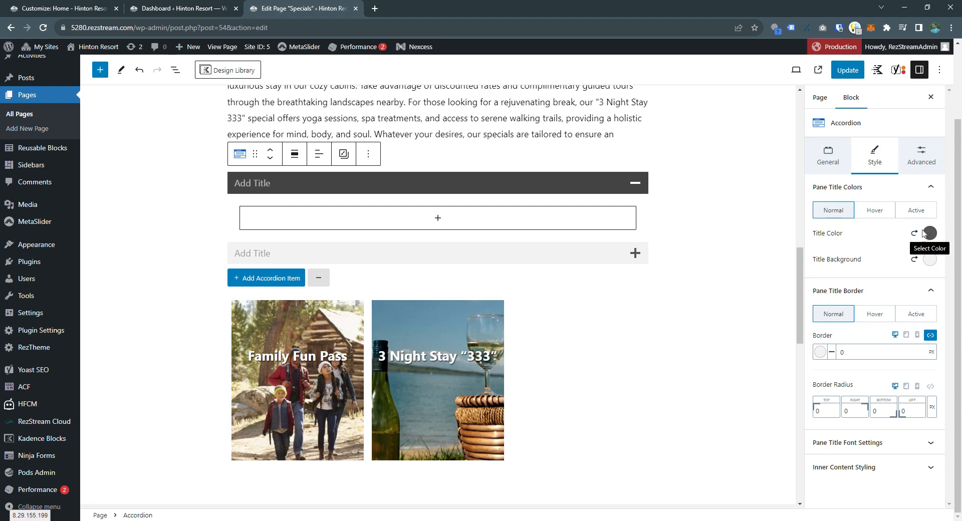
{"action": "left_click", "coordinate": [872, 212]}
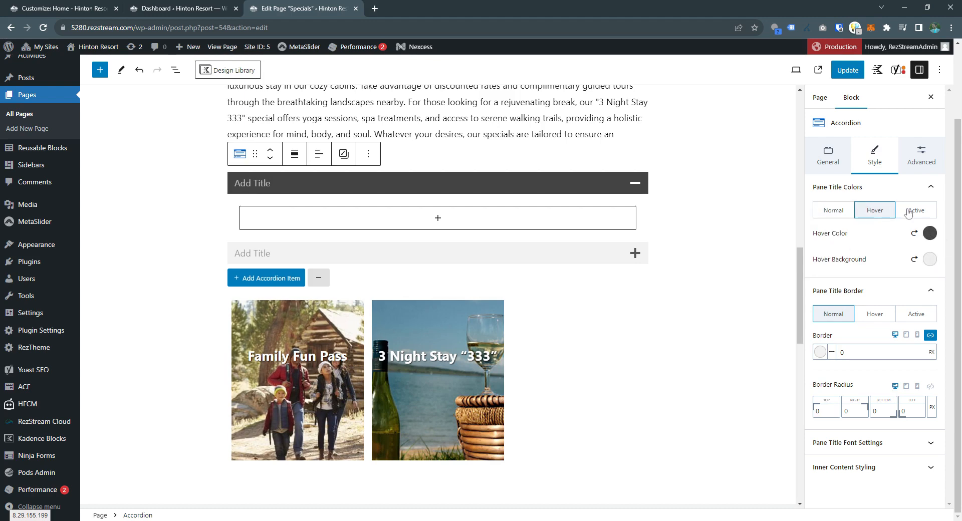
{"action": "left_click", "coordinate": [909, 213]}
{"action": "left_click", "coordinate": [832, 212]}
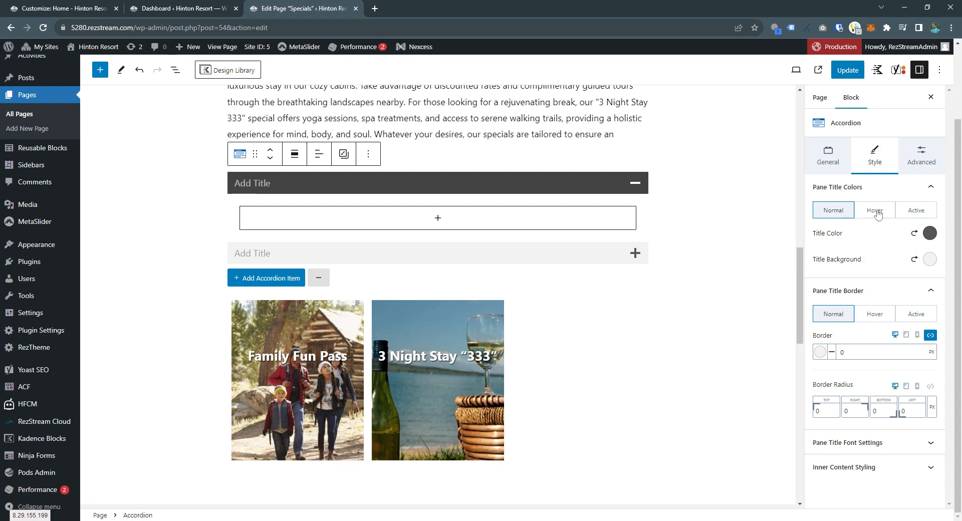
{"action": "left_click", "coordinate": [876, 213]}
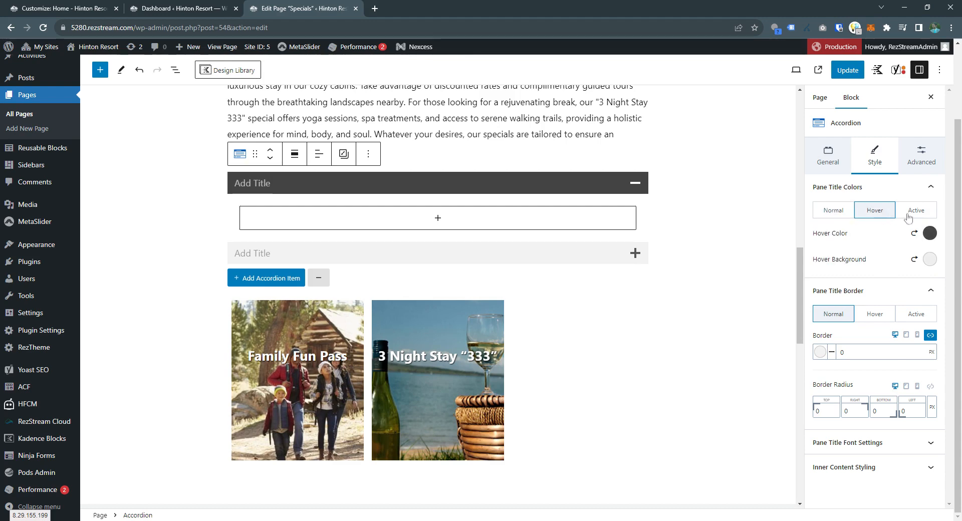
{"action": "left_click", "coordinate": [915, 213]}
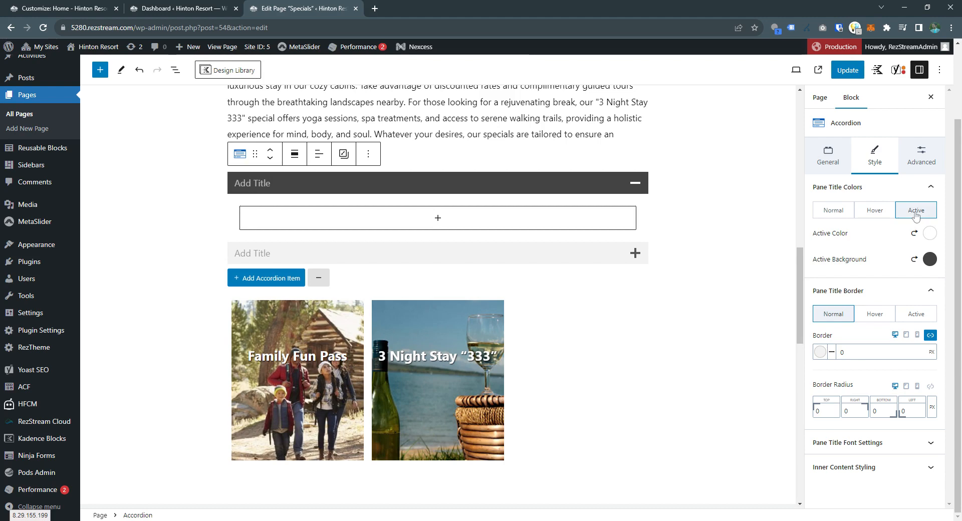
{"action": "left_click", "coordinate": [840, 212]}
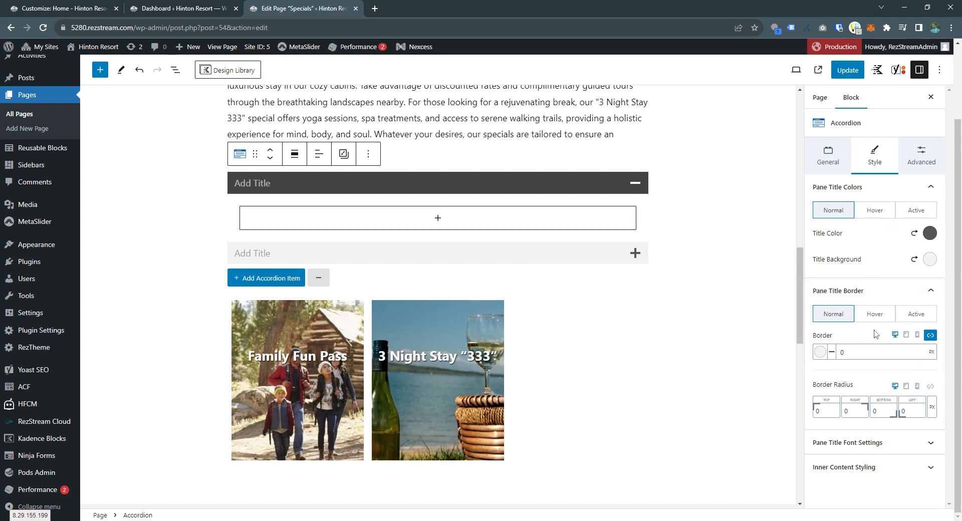
{"action": "left_click", "coordinate": [871, 468]}
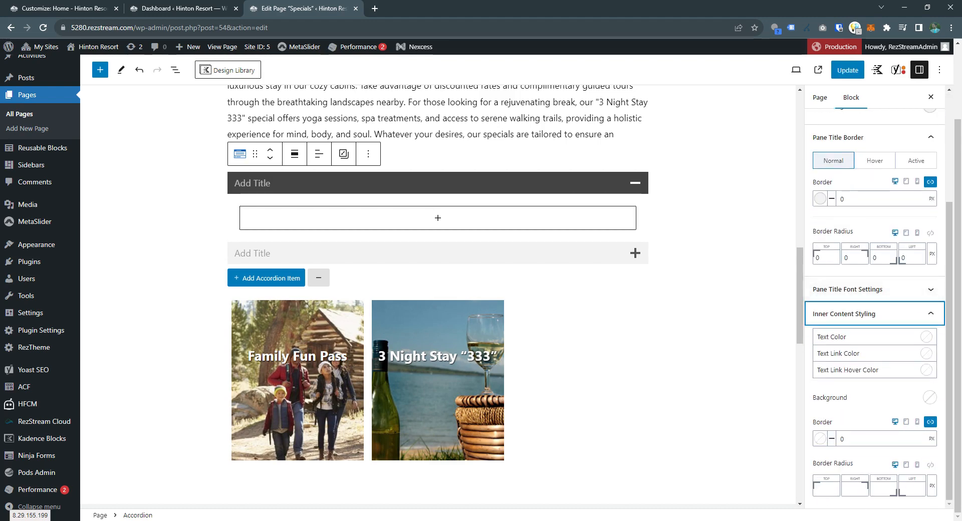
{"action": "scroll", "coordinate": [901, 340], "scroll_direction": "up", "scroll_amount": 3}
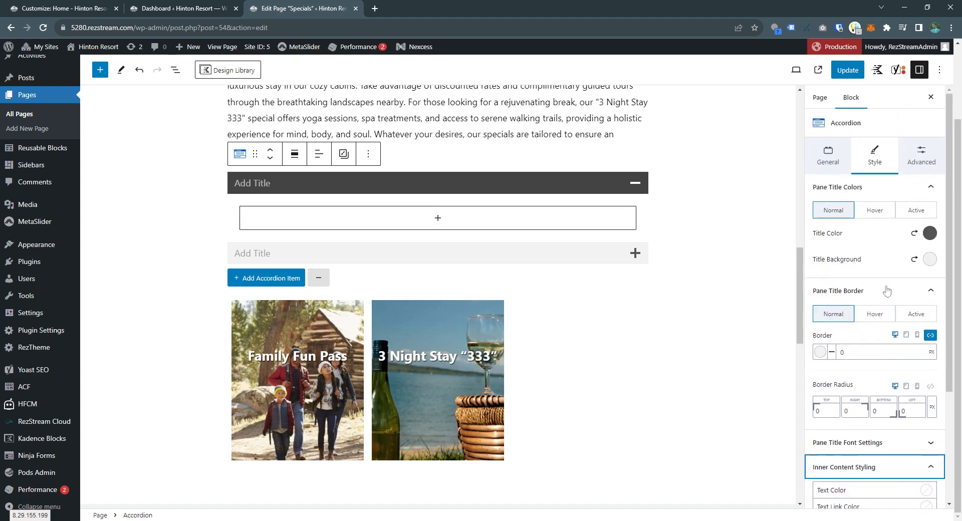
Step: Title the first accordion pane "Title" and the second one "Title 2"
{"action": "left_click", "coordinate": [400, 179]}
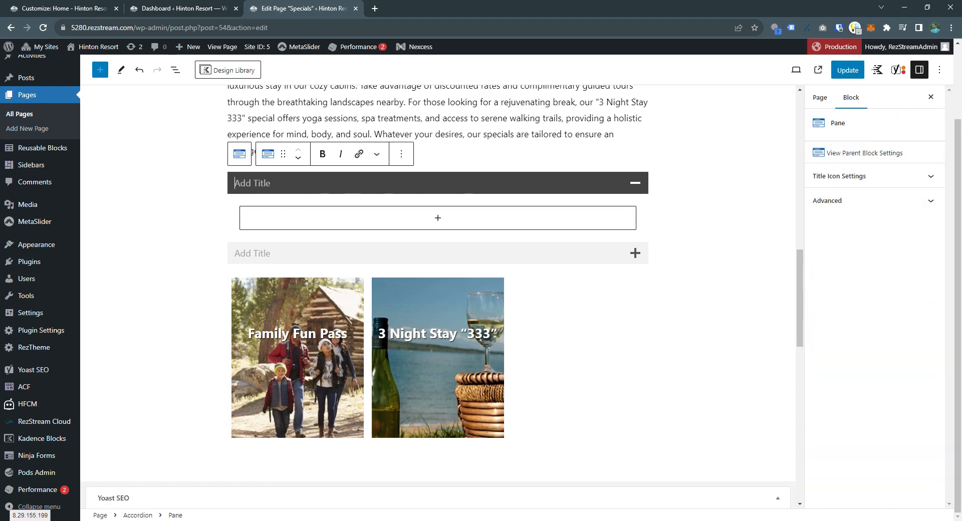
{"action": "type", "text": "Title"}
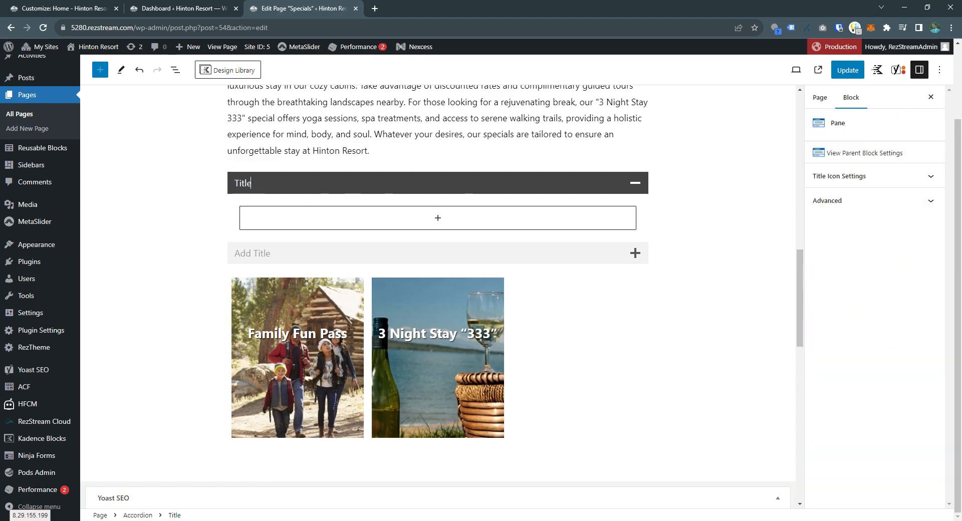
{"action": "left_click", "coordinate": [264, 253]}
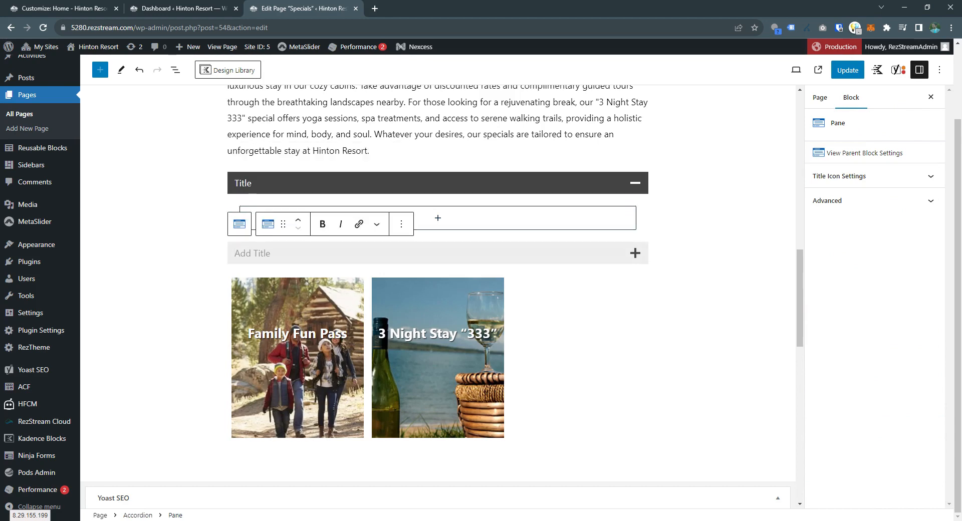
{"action": "type", "text": "Title 2"}
Step: Add a Paragraph block with the text "Content" inside the accordion's first pane
{"action": "left_click", "coordinate": [456, 217]}
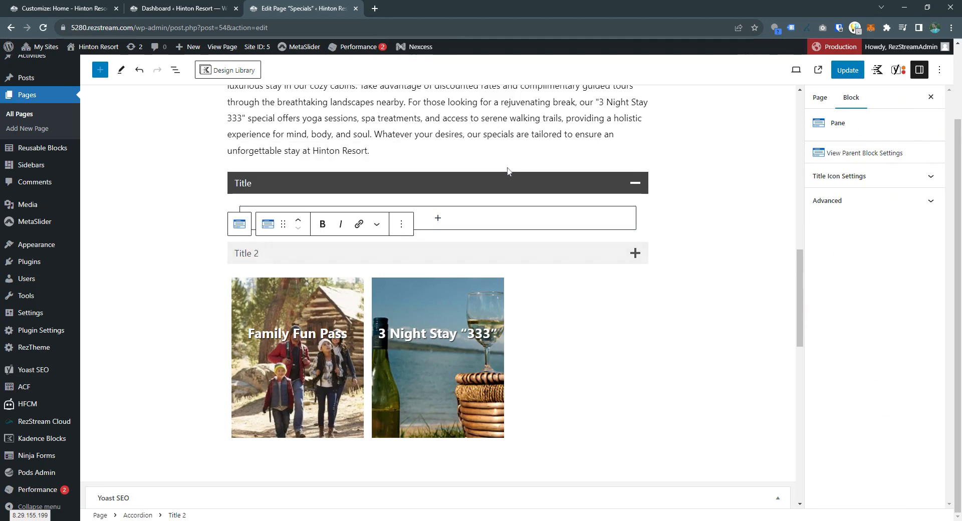
{"action": "left_click", "coordinate": [445, 223]}
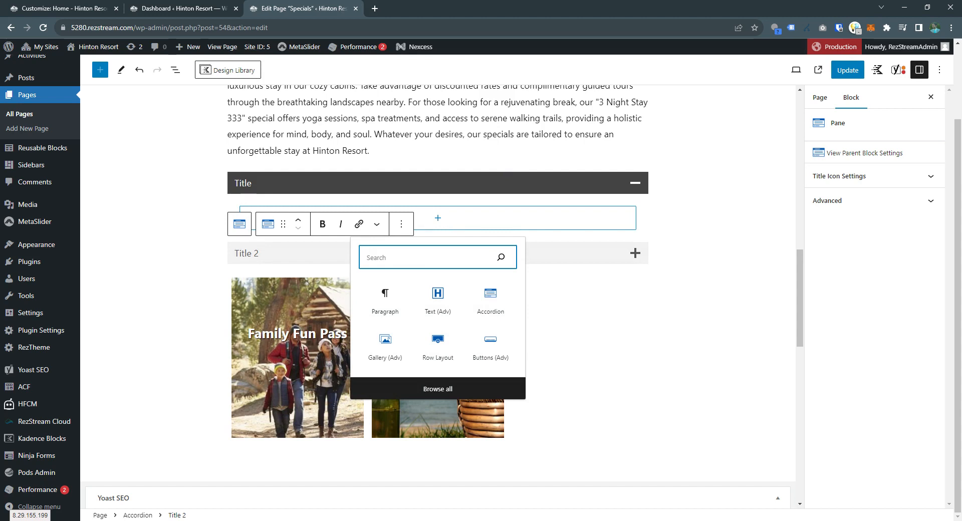
{"action": "left_click", "coordinate": [388, 298]}
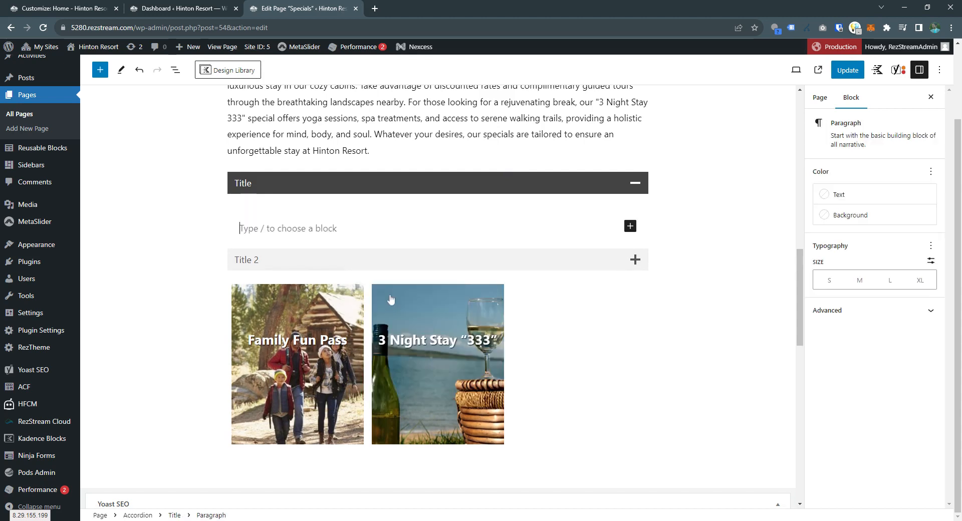
{"action": "type", "text": "Content"}
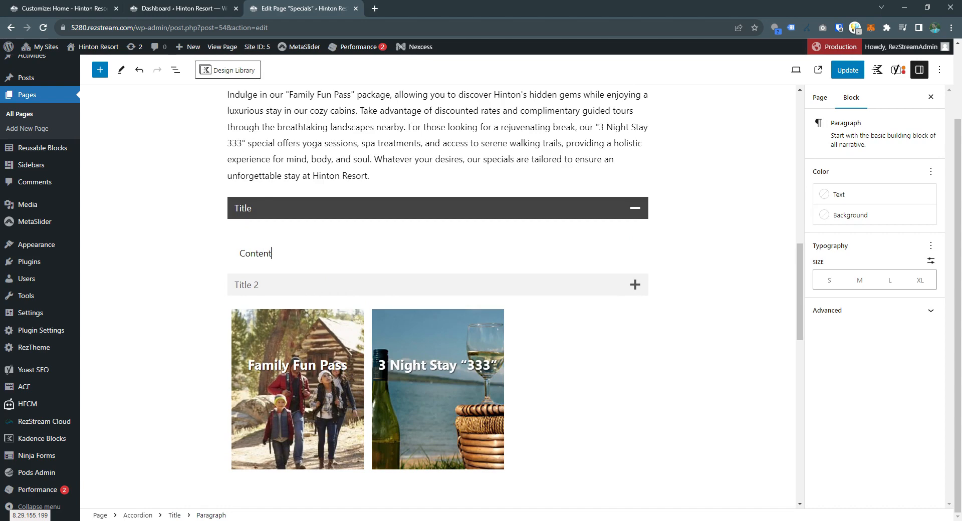
Step: Copy the text "Content" from the first pane into a new Paragraph block inside the Title 2 pane
{"action": "key", "text": "ctrl+a"}
{"action": "key", "text": "ctrl+c"}
{"action": "scroll", "coordinate": [510, 246], "scroll_direction": "down", "scroll_amount": 1}
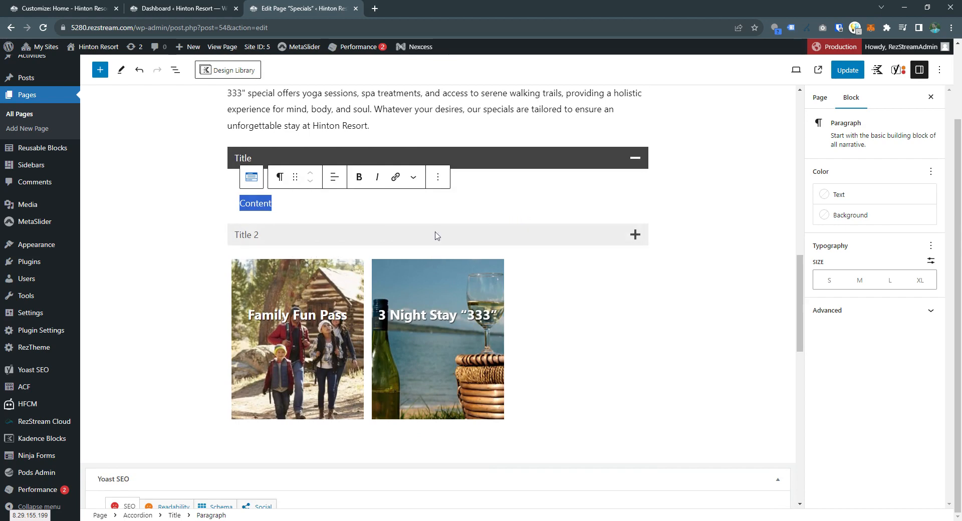
{"action": "left_click", "coordinate": [445, 232]}
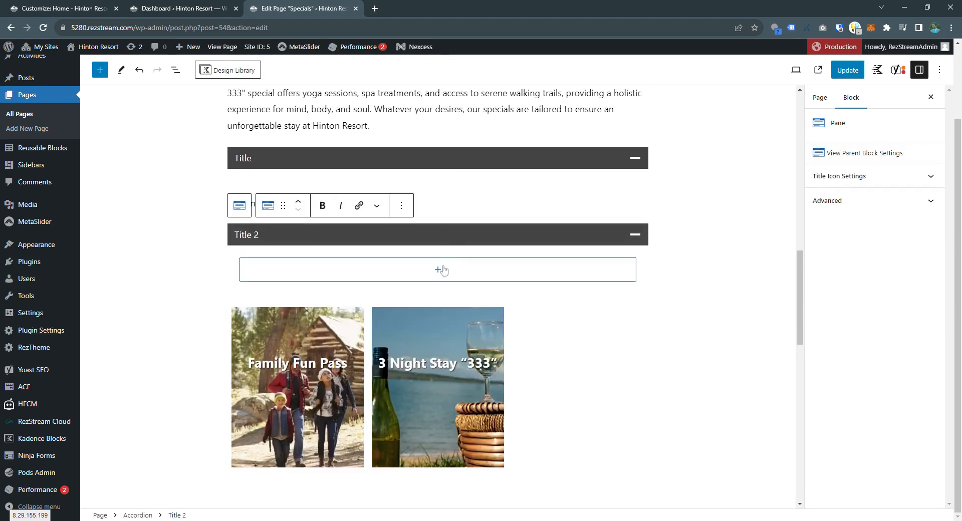
{"action": "left_click", "coordinate": [438, 271]}
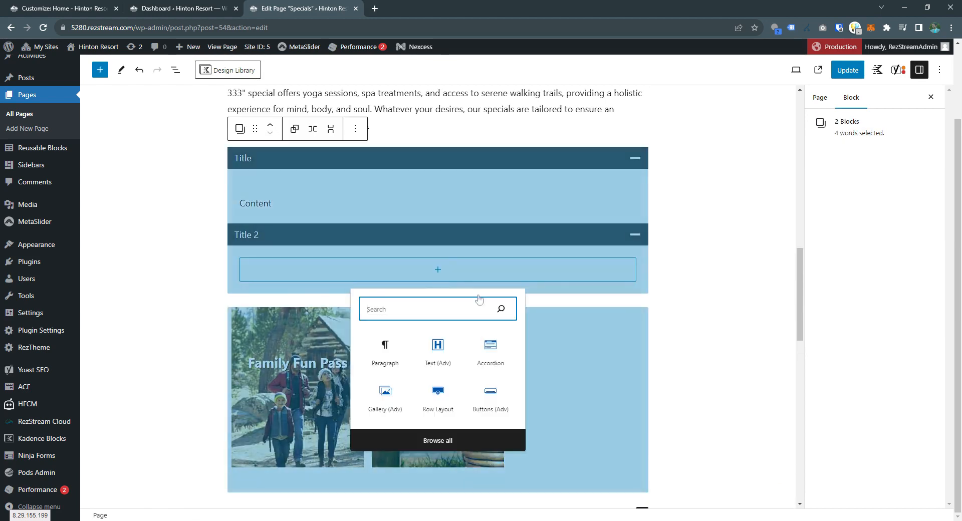
{"action": "left_click", "coordinate": [385, 349]}
{"action": "key", "text": "ctrl+v"}
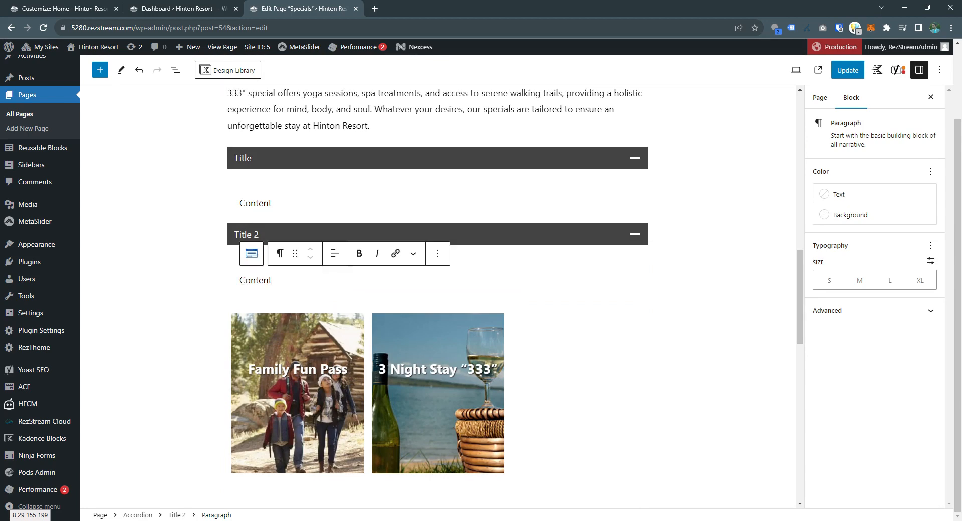
Step: Check how the accordion panes open and close by toggling the first pane's title bar repeatedly
{"action": "scroll", "coordinate": [274, 232], "scroll_direction": "up", "scroll_amount": 1}
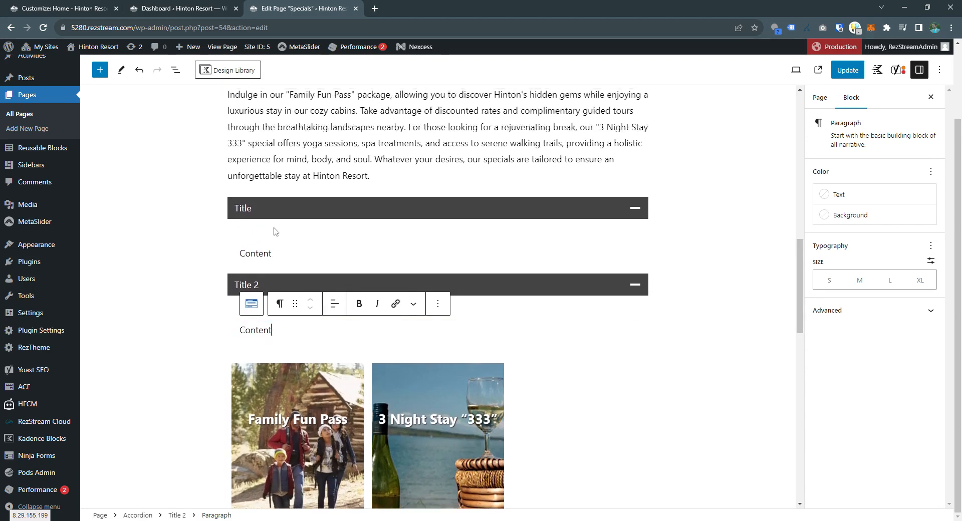
{"action": "left_click", "coordinate": [273, 254]}
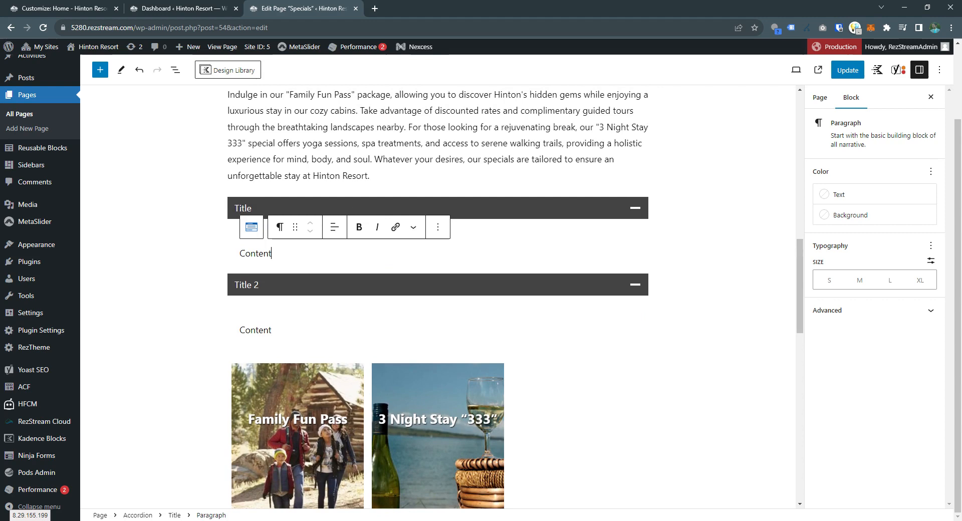
{"action": "left_click", "coordinate": [581, 211]}
{"action": "left_click", "coordinate": [581, 231]}
{"action": "left_click", "coordinate": [581, 206]}
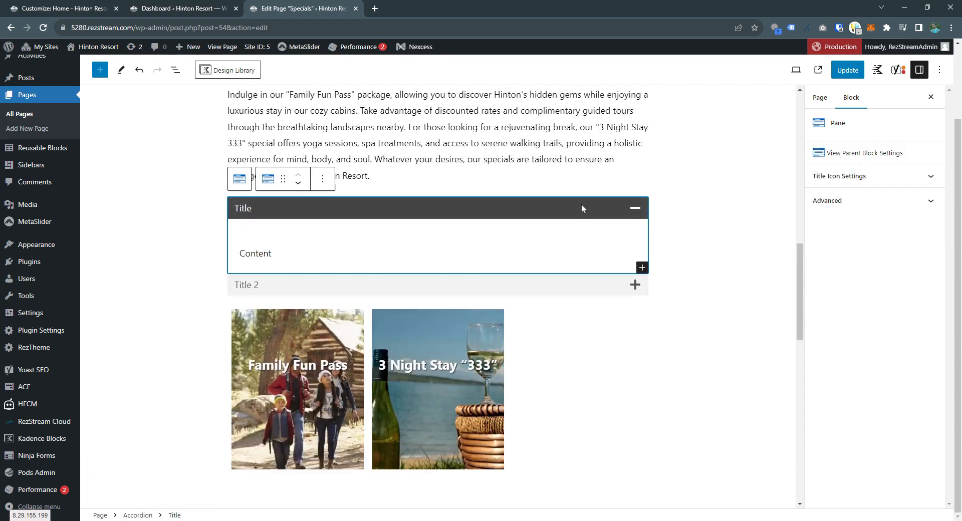
{"action": "left_click", "coordinate": [582, 205]}
{"action": "left_click", "coordinate": [575, 239]}
{"action": "left_click", "coordinate": [573, 208]}
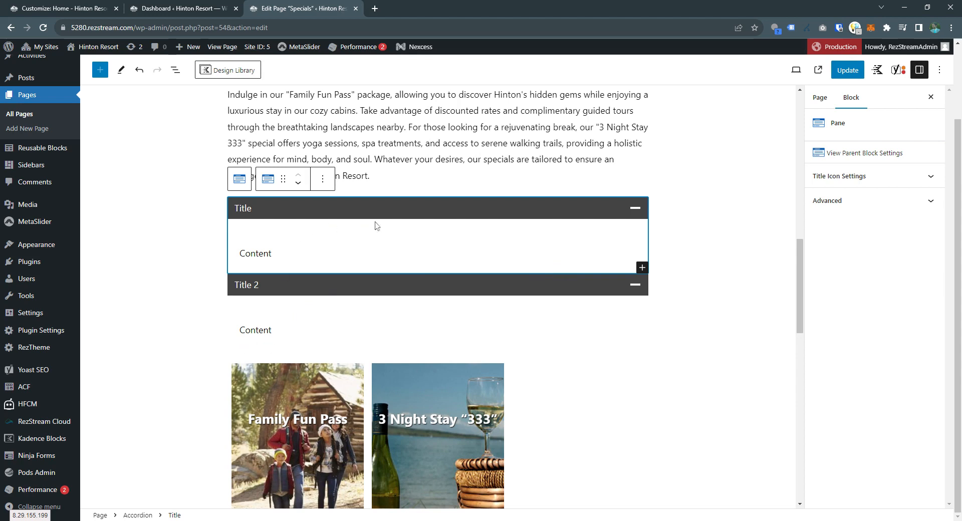
Step: Select the first pane's paragraph, its enclosing pane and the parent Accordion block in turn to compare their block settings
{"action": "left_click", "coordinate": [273, 253]}
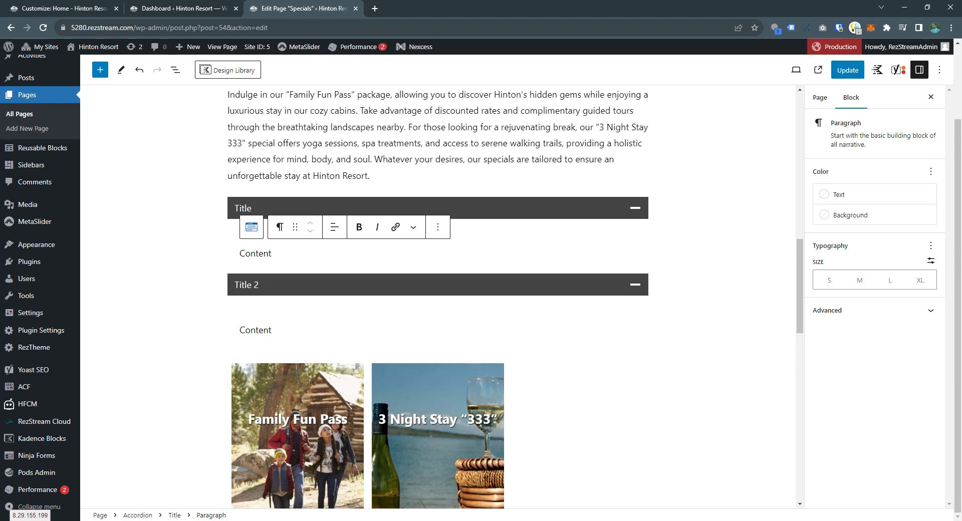
{"action": "left_click", "coordinate": [251, 208]}
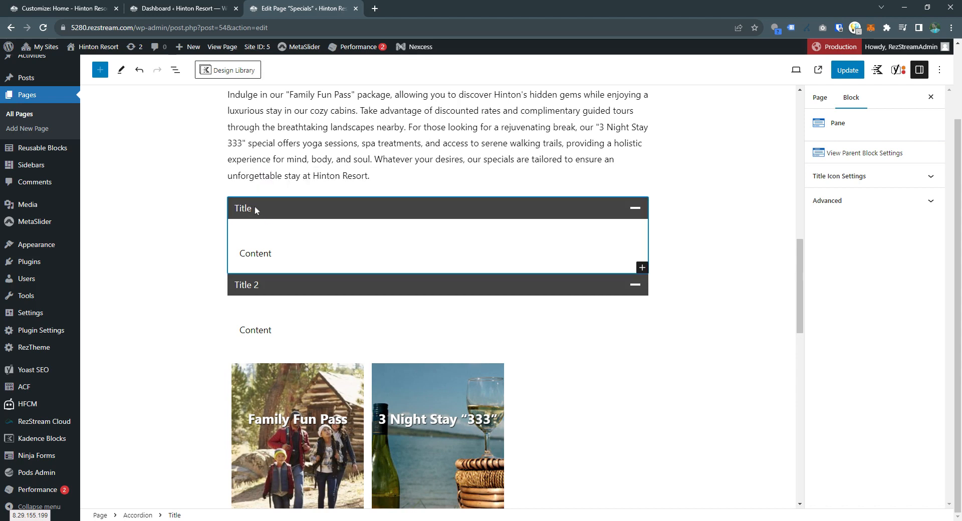
{"action": "left_click", "coordinate": [240, 179]}
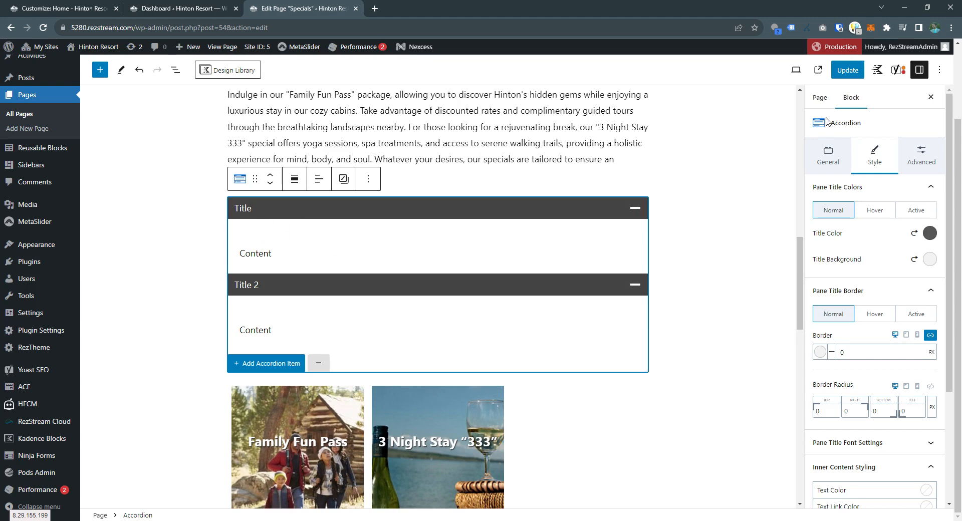
{"action": "left_click_drag", "start_coordinate": [832, 120], "coordinate": [862, 122]}
{"action": "left_click", "coordinate": [867, 123]}
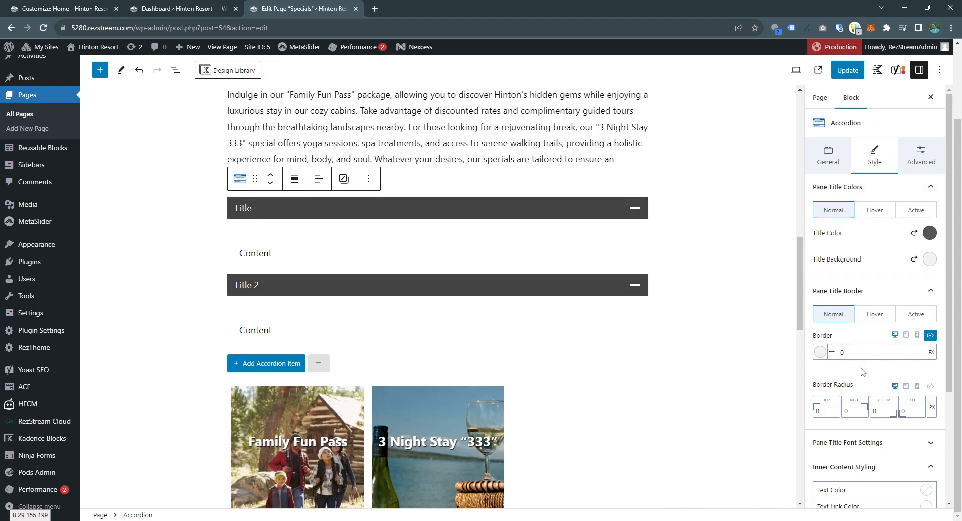
Step: Add a third item to the accordion and expand its untitled pane
{"action": "left_click", "coordinate": [249, 365]}
{"action": "scroll", "coordinate": [486, 312], "scroll_direction": "down", "scroll_amount": 1}
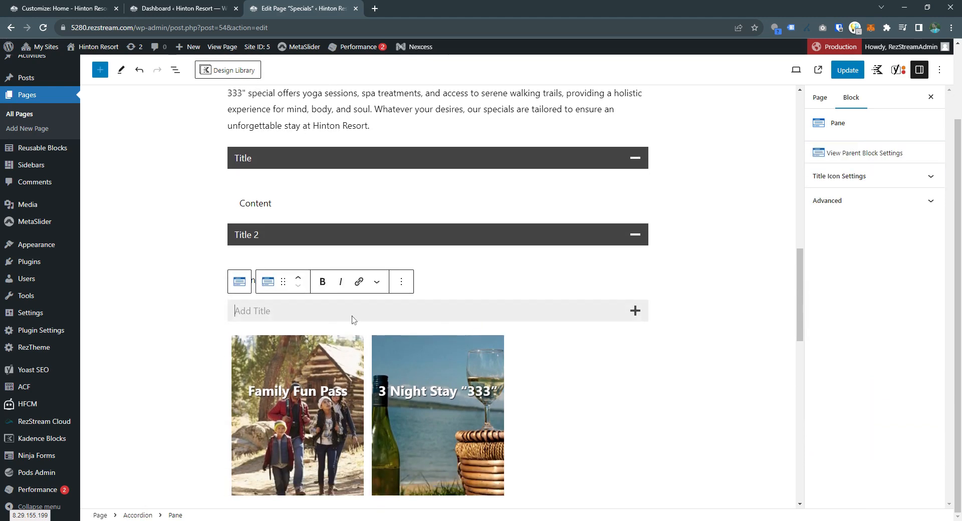
{"action": "left_click", "coordinate": [461, 310]}
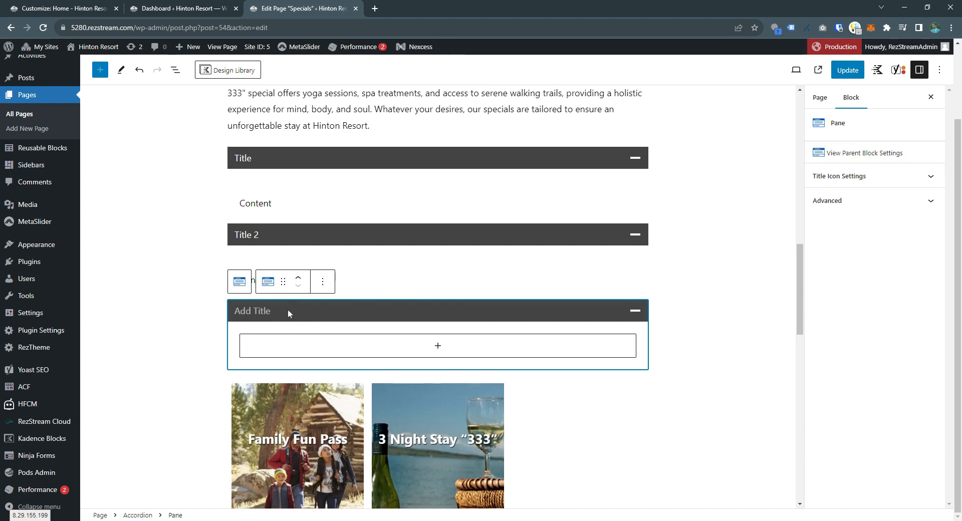
{"action": "scroll", "coordinate": [289, 309], "scroll_direction": "up", "scroll_amount": 1}
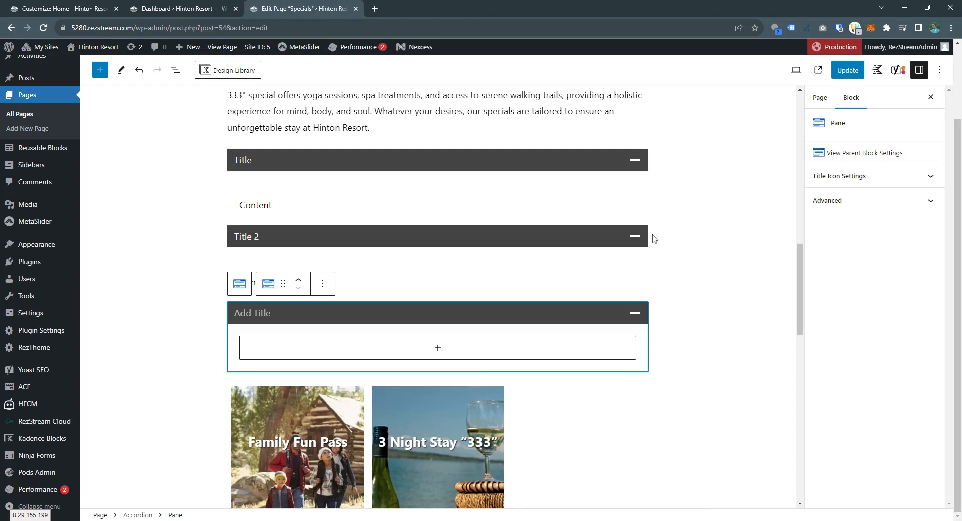
Step: Examine the accordion's nested structure in the block list view, selecting the first pane's paragraph and then the parent Accordion block
{"action": "left_click", "coordinate": [272, 205]}
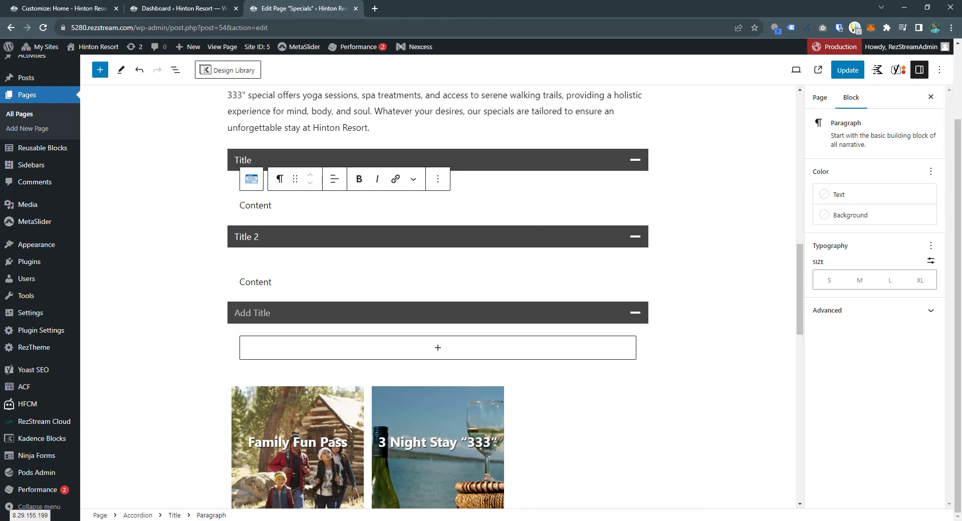
{"action": "left_click", "coordinate": [176, 70]}
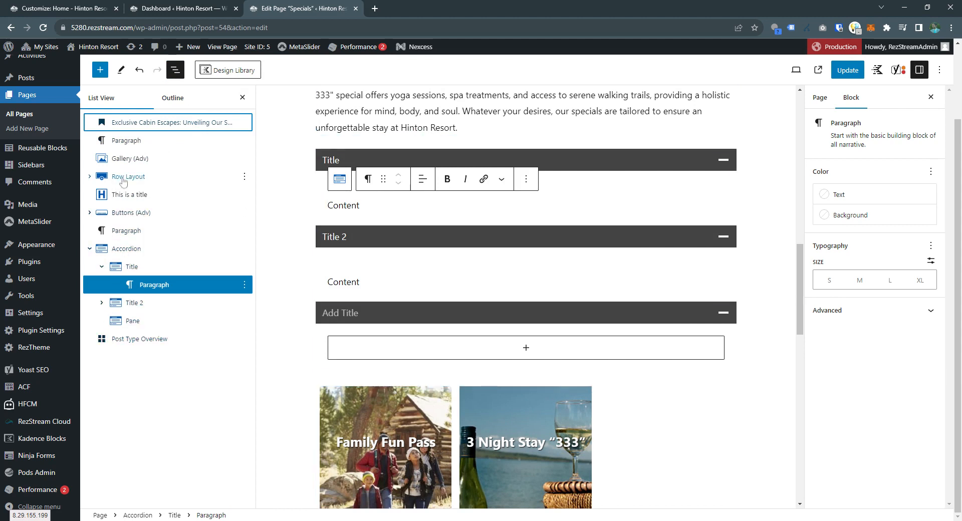
{"action": "left_click", "coordinate": [90, 248]}
{"action": "left_click", "coordinate": [90, 248]}
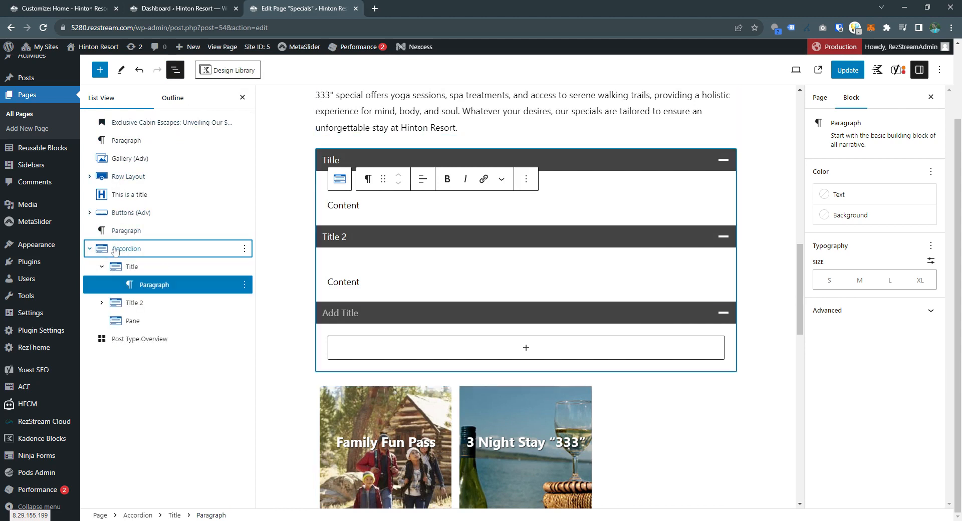
{"action": "left_click", "coordinate": [101, 267]}
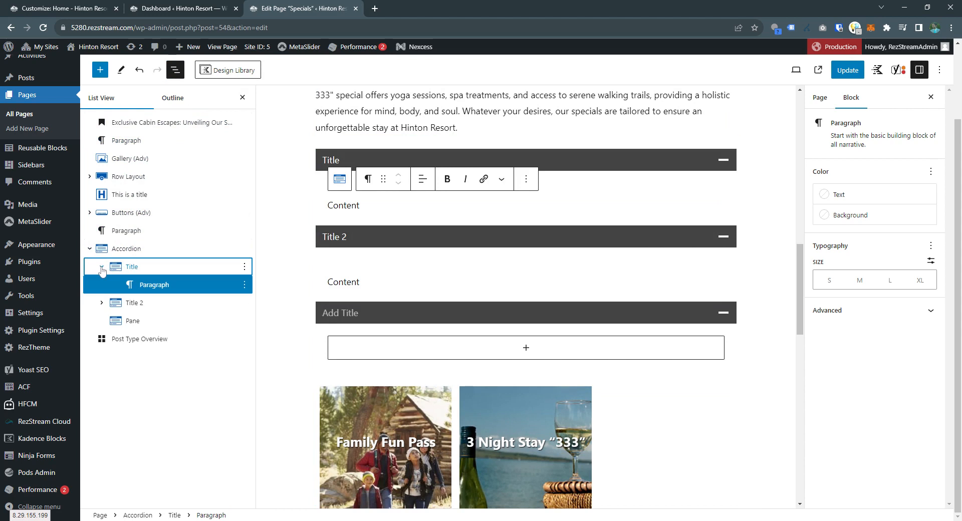
{"action": "left_click", "coordinate": [166, 287]}
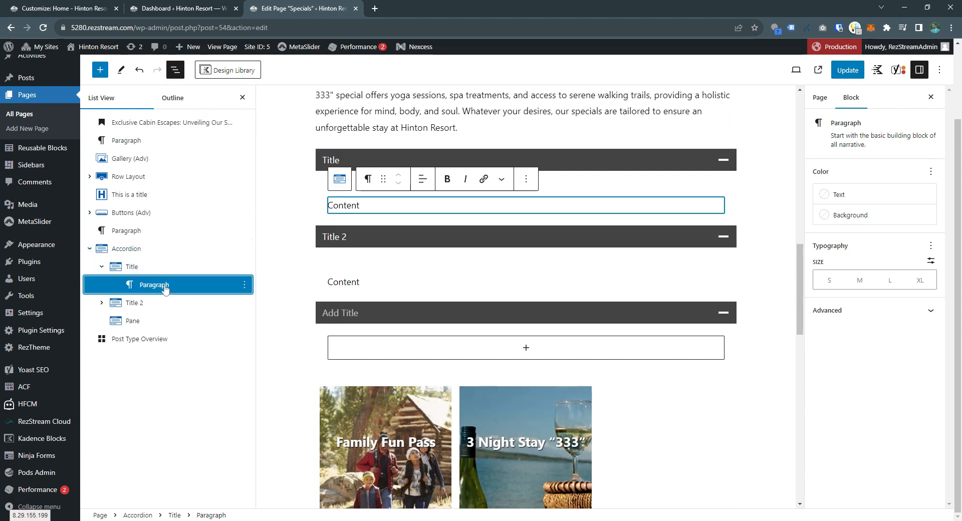
{"action": "left_click", "coordinate": [139, 253]}
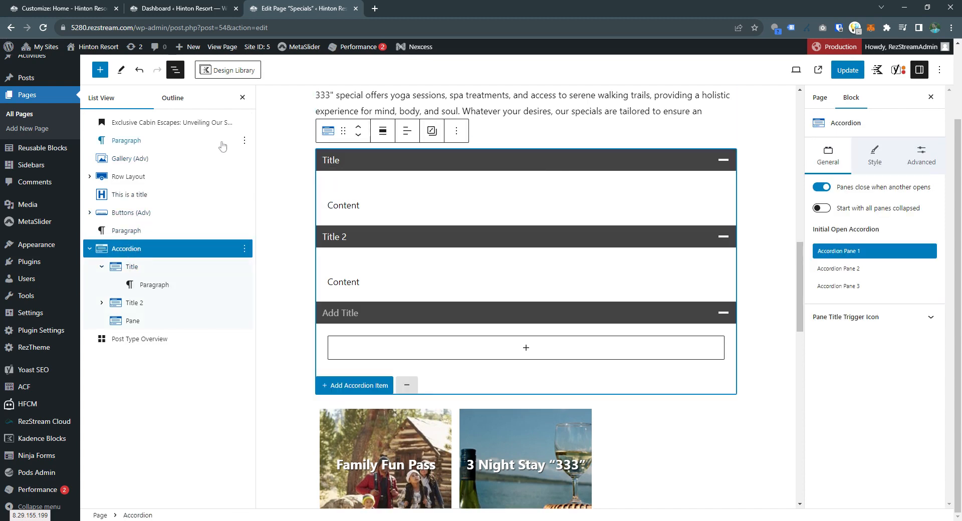
{"action": "left_click", "coordinate": [242, 97]}
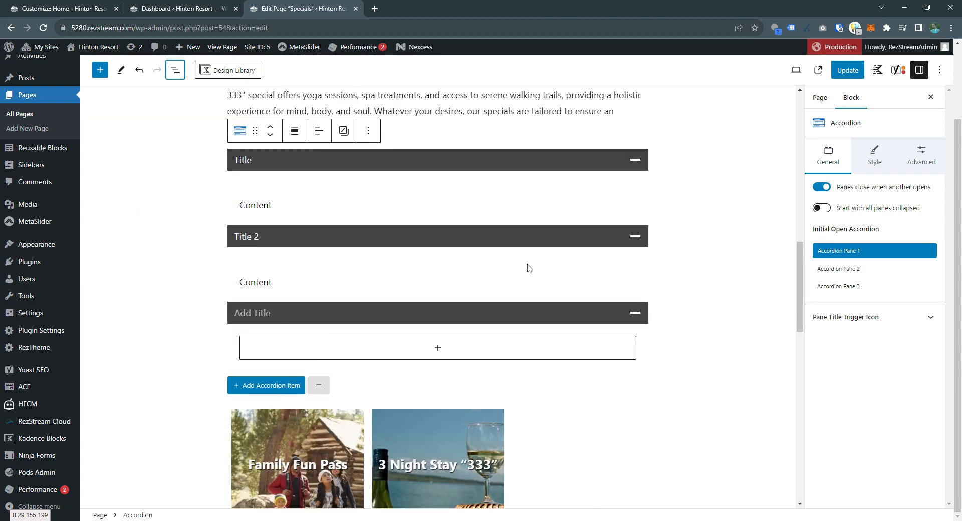
Step: Insert a Tabs block between the accordion and the two package images and bring its initial style choices into view
{"action": "scroll", "coordinate": [501, 250], "scroll_direction": "down", "scroll_amount": 2}
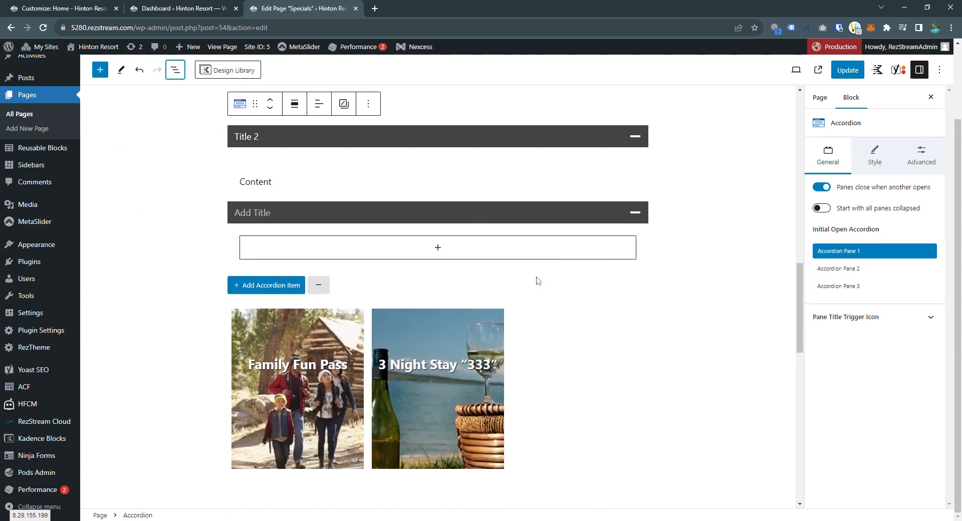
{"action": "left_click", "coordinate": [436, 301]}
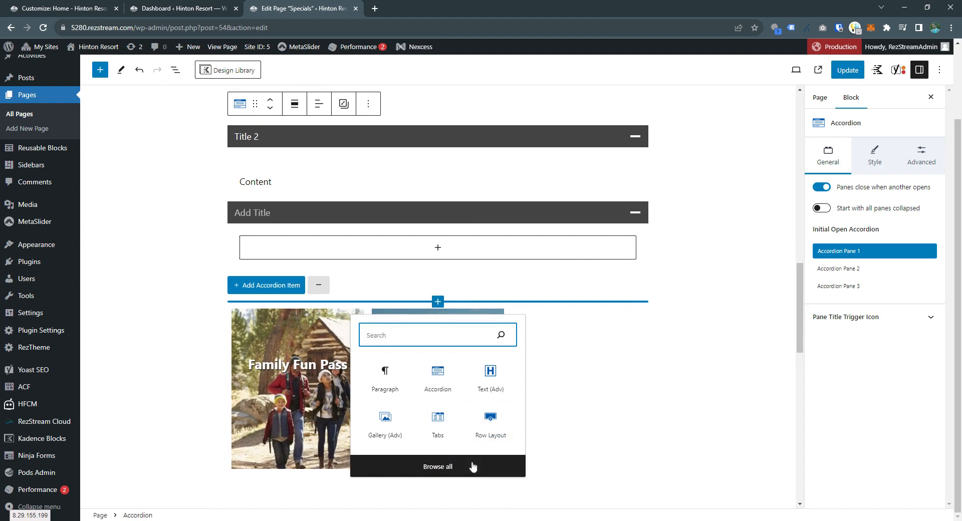
{"action": "left_click", "coordinate": [439, 474]}
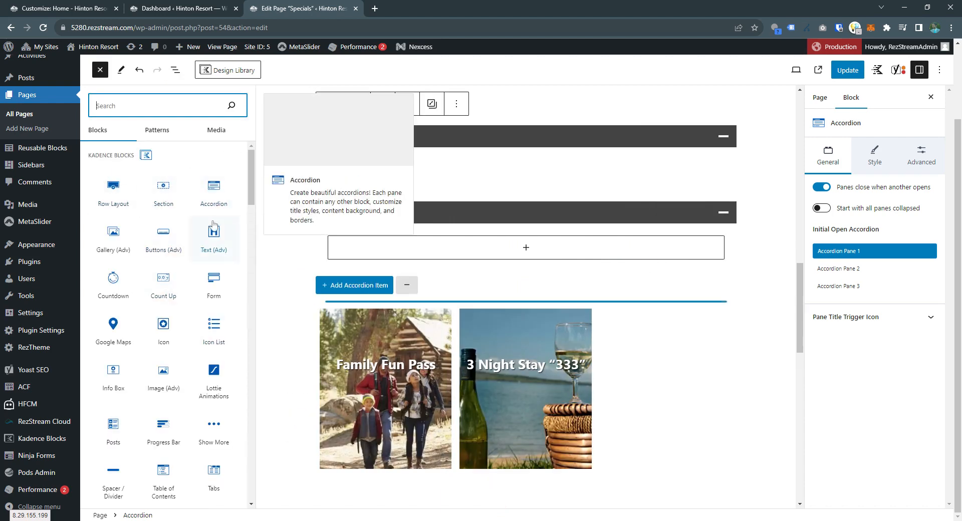
{"action": "scroll", "coordinate": [214, 220], "scroll_direction": "down", "scroll_amount": 1}
{"action": "scroll", "coordinate": [214, 221], "scroll_direction": "down", "scroll_amount": 1}
{"action": "left_click", "coordinate": [214, 375]}
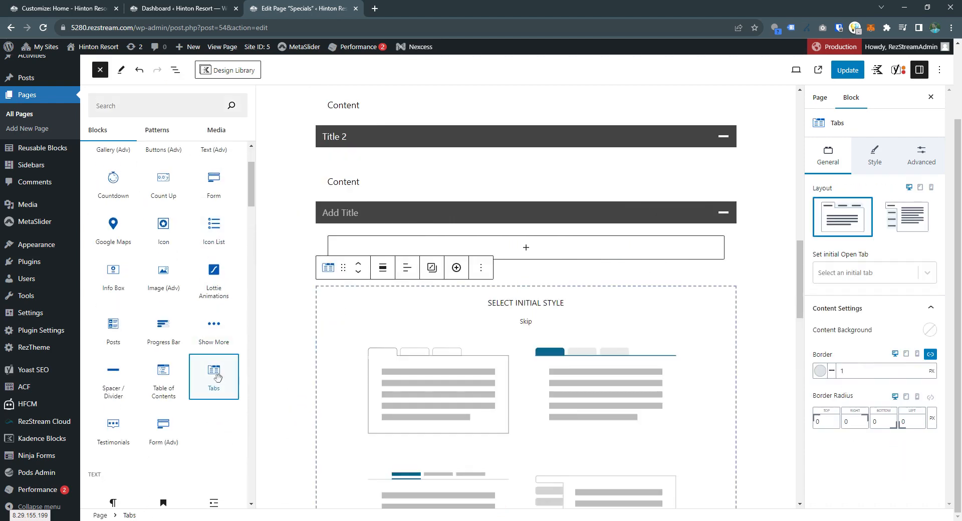
{"action": "left_click", "coordinate": [645, 307]}
{"action": "scroll", "coordinate": [541, 294], "scroll_direction": "down", "scroll_amount": 2}
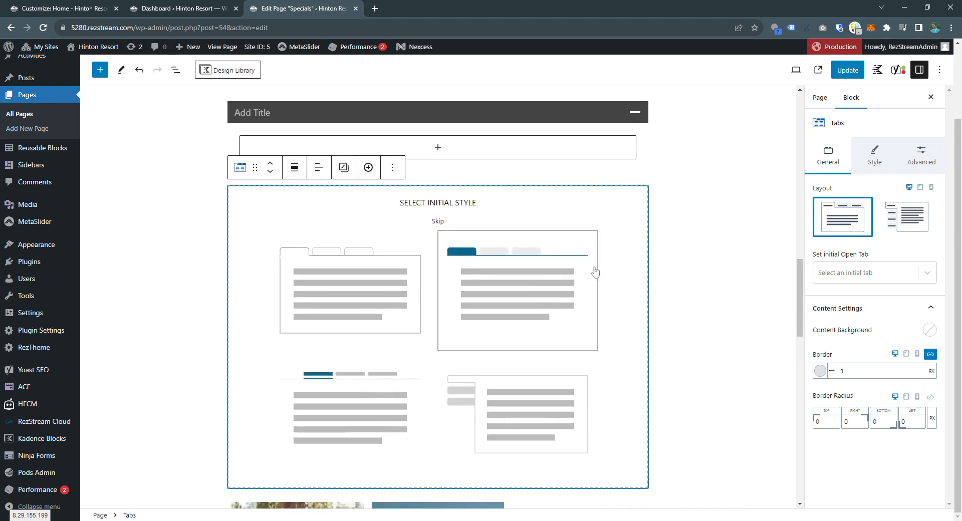
{"action": "scroll", "coordinate": [625, 273], "scroll_direction": "down", "scroll_amount": 1}
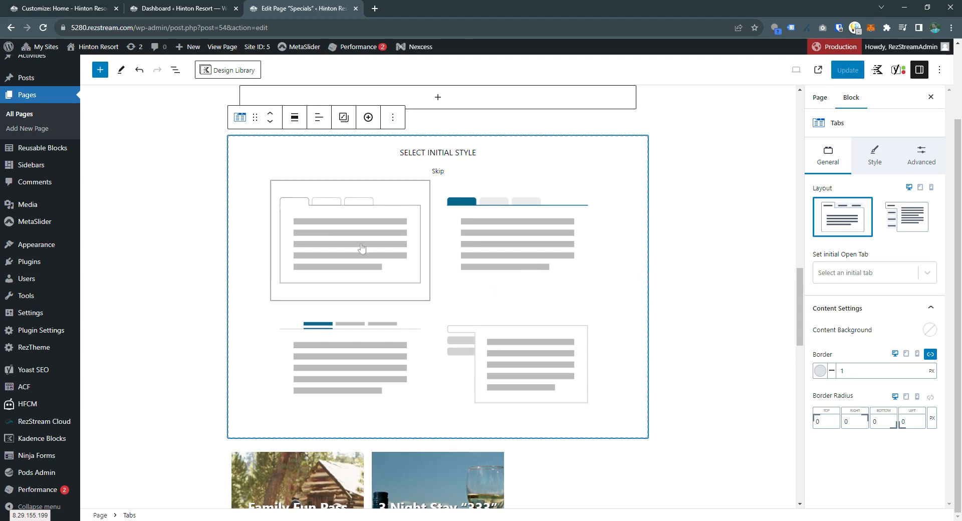
Step: Apply the boxed initial style with tabs above the content and rename the three tabs Title 1, Title 2 and Title 3
{"action": "left_click", "coordinate": [325, 231]}
{"action": "scroll", "coordinate": [325, 234], "scroll_direction": "up", "scroll_amount": 1}
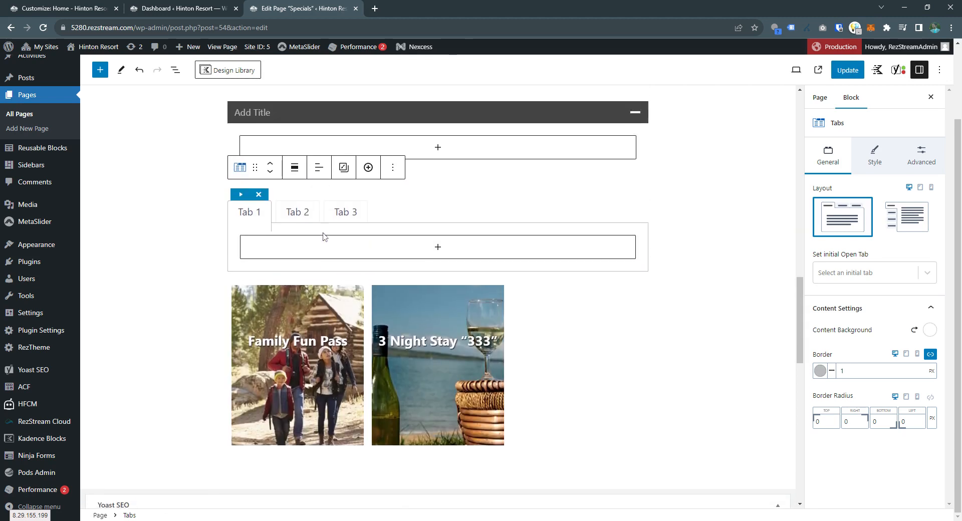
{"action": "triple_click", "coordinate": [252, 216]}
{"action": "type", "text": "T"}
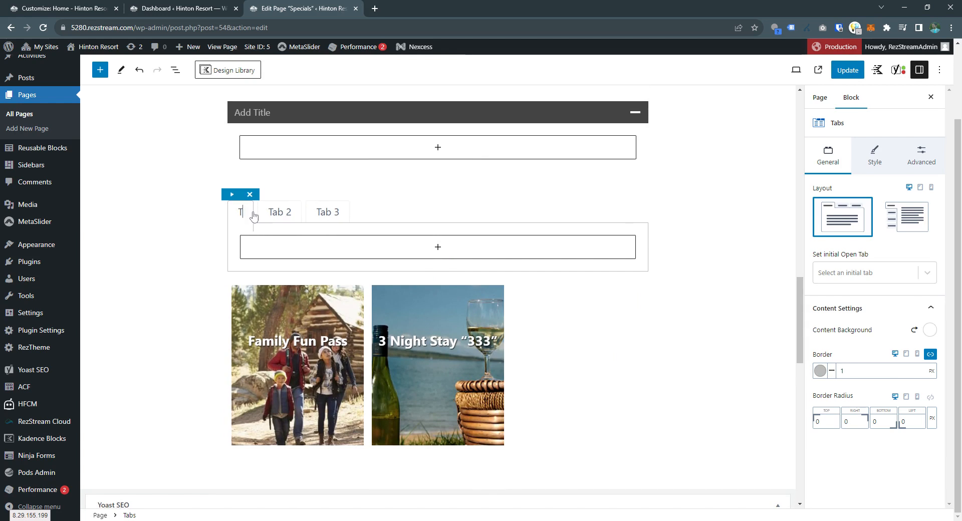
{"action": "type", "text": "itle 2"}
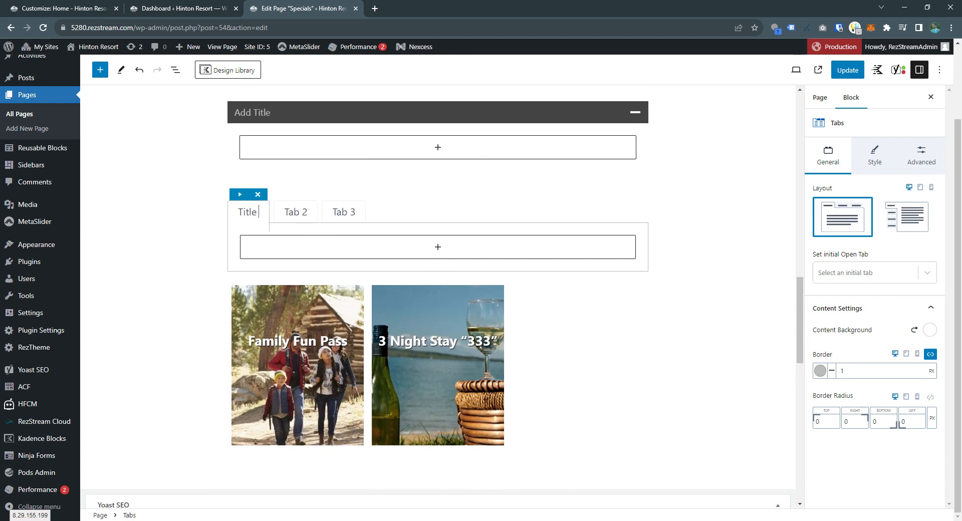
{"action": "key", "text": "BackSpace"}
{"action": "type", "text": "1"}
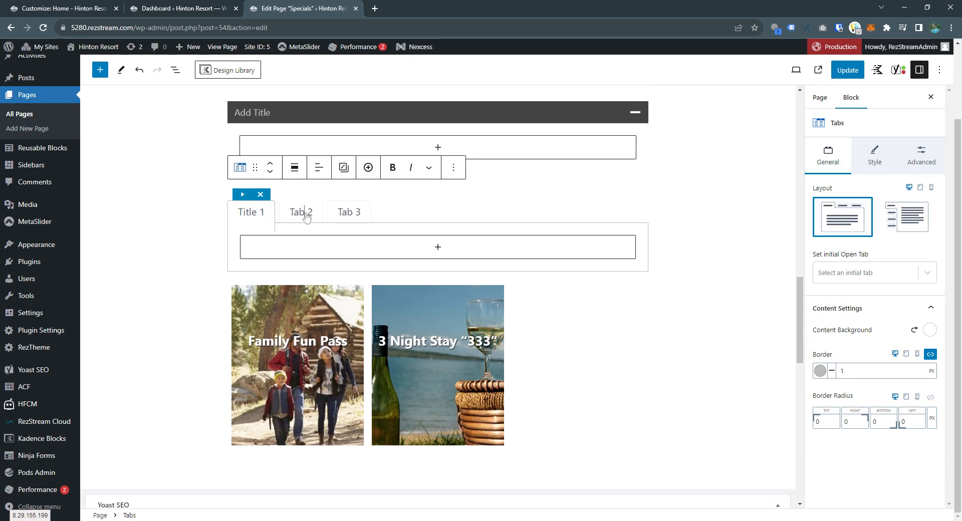
{"action": "triple_click", "coordinate": [304, 213]}
{"action": "type", "text": "Title 2"}
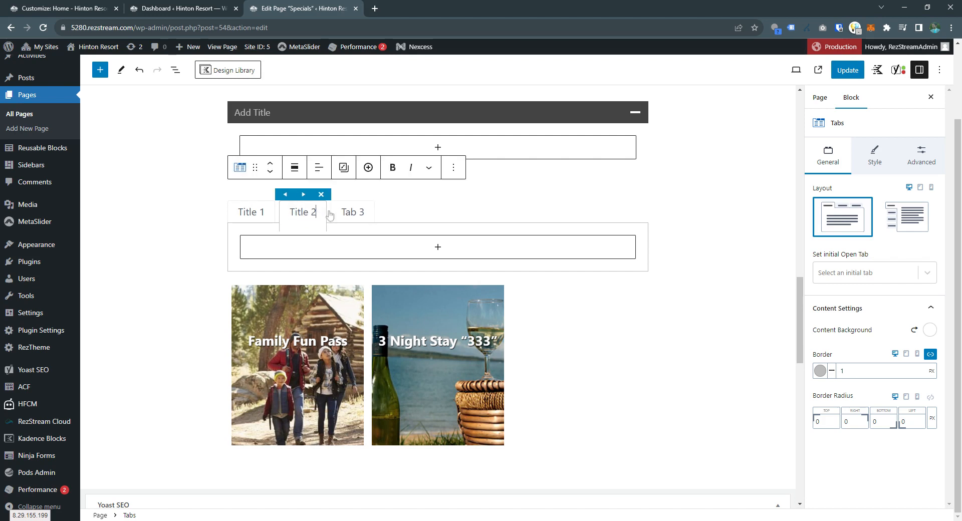
{"action": "triple_click", "coordinate": [350, 220]}
{"action": "type", "text": "Title 3"}
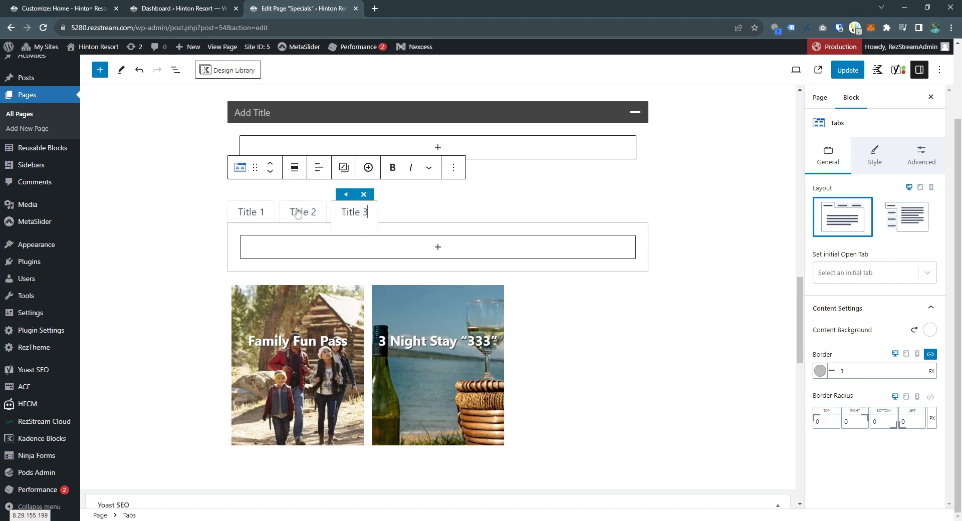
Step: Add a paragraph reading "Content 1" inside the Title 1 tab
{"action": "left_click", "coordinate": [251, 213]}
{"action": "left_click", "coordinate": [256, 212]}
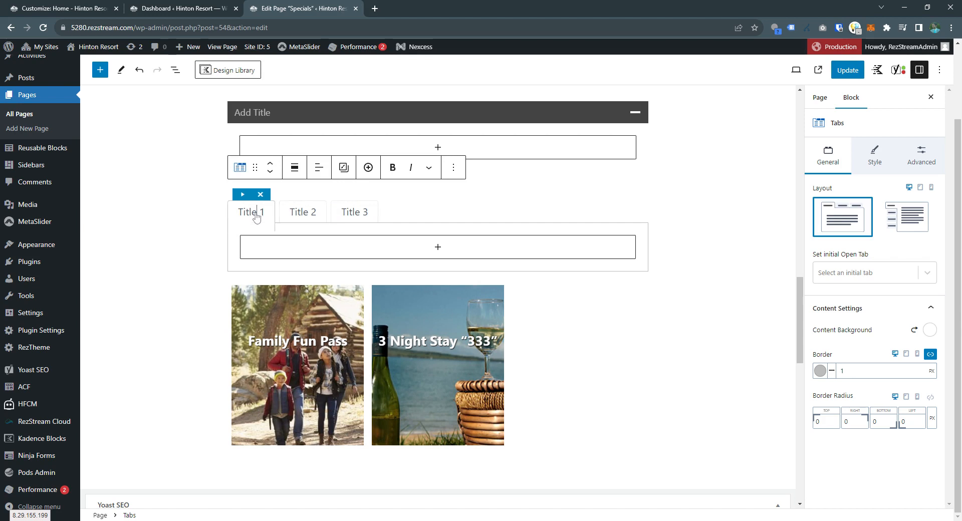
{"action": "left_click", "coordinate": [438, 249]}
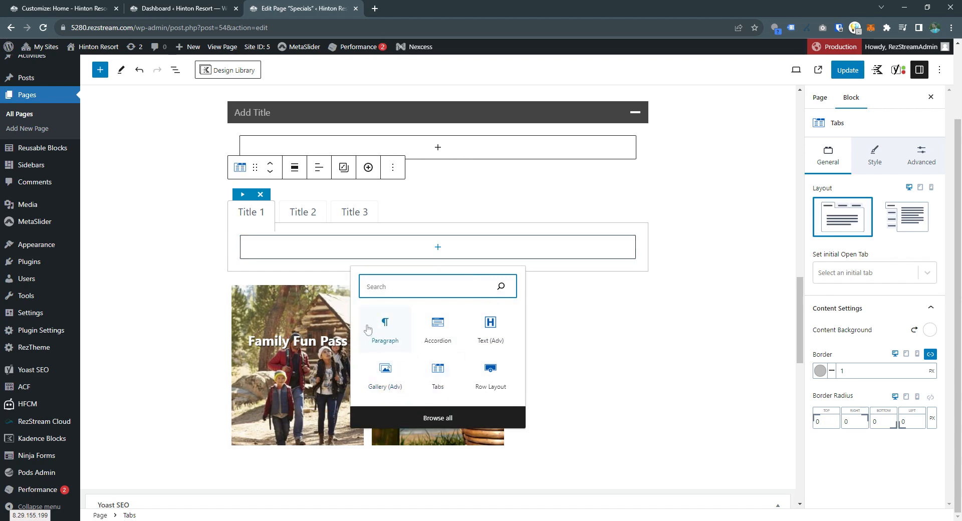
{"action": "left_click", "coordinate": [389, 328]}
{"action": "scroll", "coordinate": [356, 281], "scroll_direction": "down", "scroll_amount": 1}
{"action": "type", "text": "Content 1"}
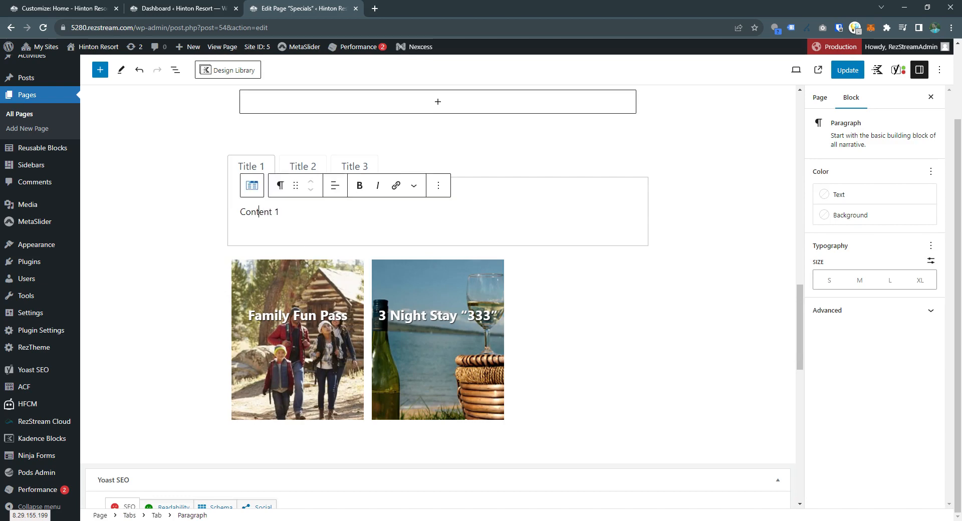
Step: Copy the first tab's paragraph text into a new paragraph in the Title 2 tab and edit it to read "Content 2"
{"action": "triple_click", "coordinate": [263, 212]}
{"action": "key", "text": "ctrl+c"}
{"action": "left_click", "coordinate": [309, 168]}
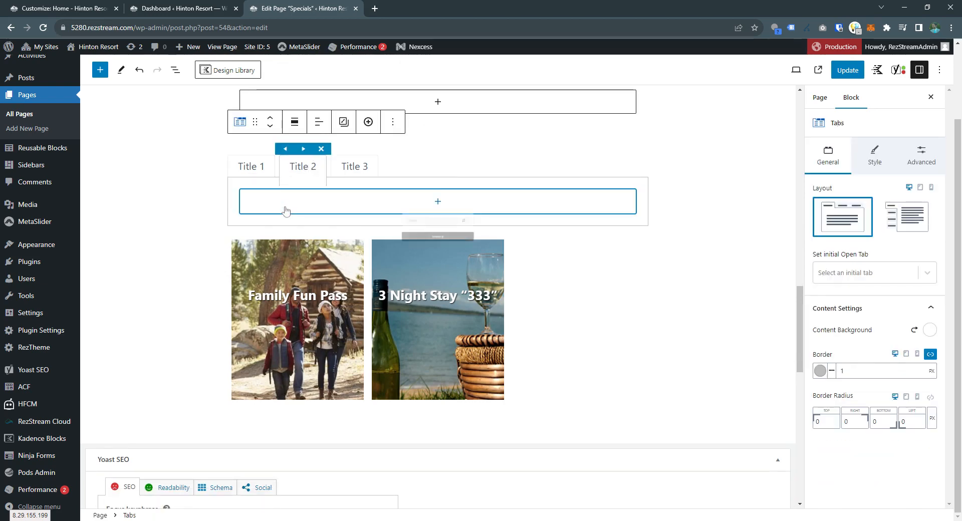
{"action": "left_click", "coordinate": [339, 210]}
{"action": "left_click", "coordinate": [386, 283]}
{"action": "key", "text": "ctrl+v"}
{"action": "key", "text": "BackSpace"}
{"action": "type", "text": "2"}
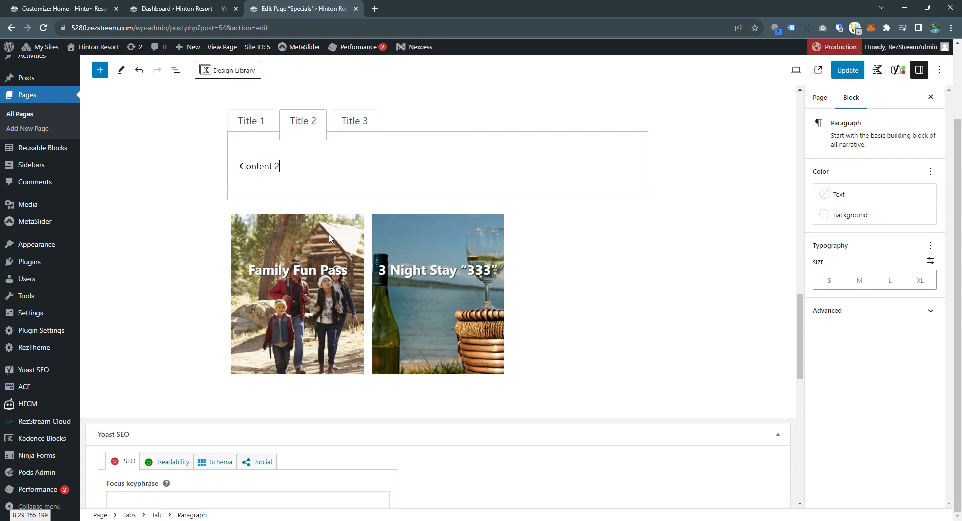
Step: Add a paragraph to the Title 3 tab using the copied text, edited to read "Content 3"
{"action": "left_click", "coordinate": [355, 221]}
{"action": "left_click", "coordinate": [314, 253]}
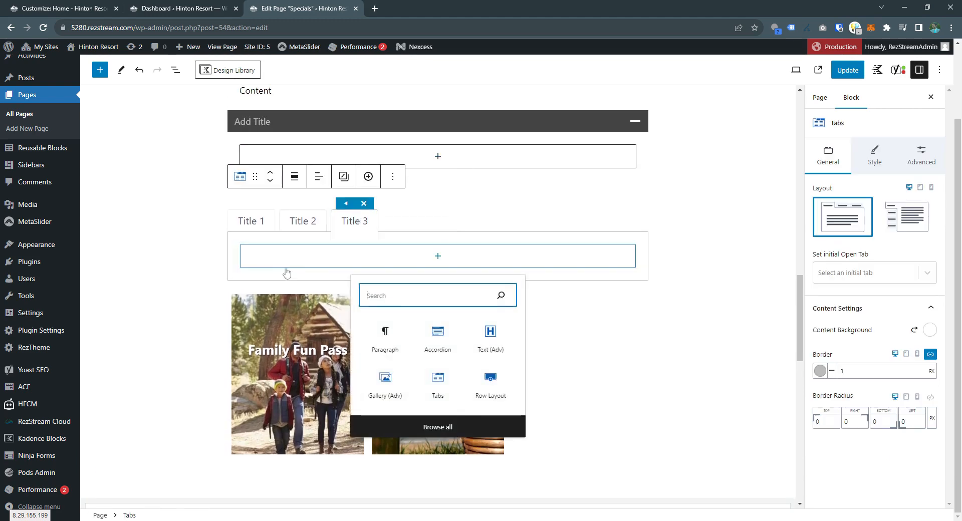
{"action": "left_click", "coordinate": [383, 326]}
{"action": "key", "text": "ctrl+v"}
{"action": "key", "text": "BackSpace"}
{"action": "type", "text": "3"}
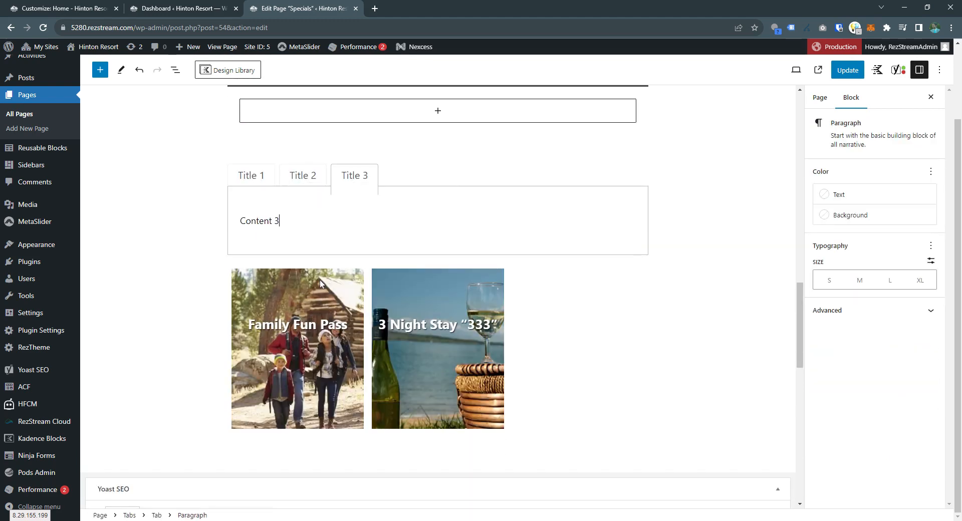
Step: Switch back and forth between the three tabs to examine the content each one shows
{"action": "left_click", "coordinate": [244, 174]}
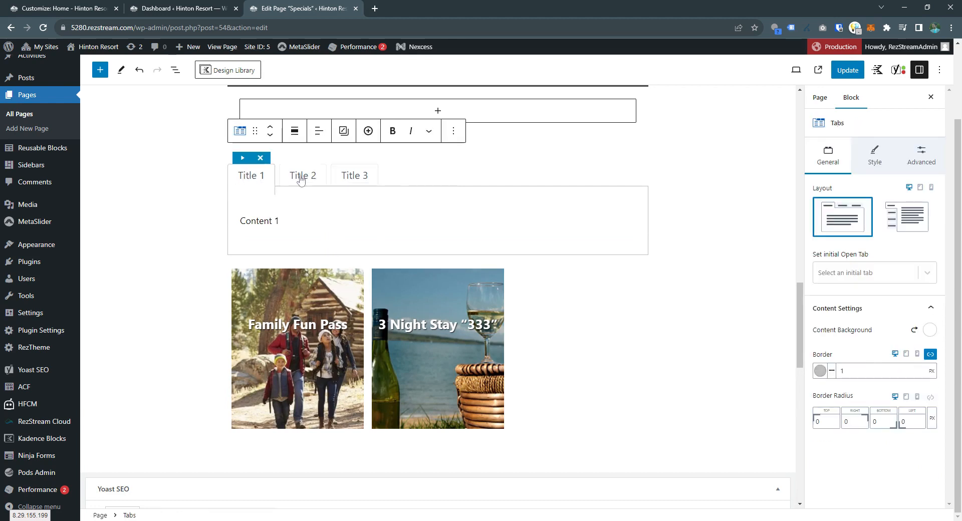
{"action": "left_click", "coordinate": [302, 178]}
{"action": "left_click", "coordinate": [354, 179]}
{"action": "left_click", "coordinate": [303, 176]}
{"action": "left_click", "coordinate": [251, 179]}
{"action": "left_click", "coordinate": [311, 179]}
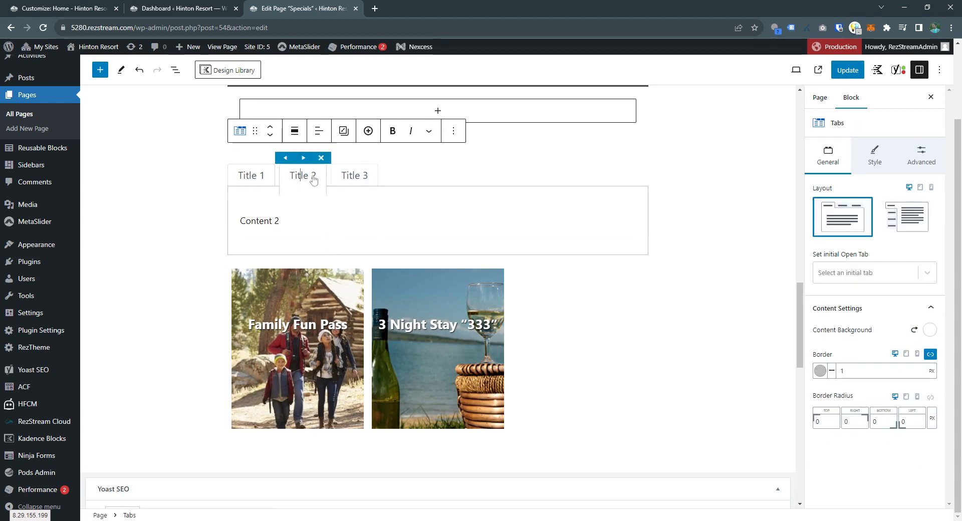
{"action": "left_click", "coordinate": [364, 178]}
Step: Move the Title 2 tab one place later in the tab order and return it to its position after Title 1
{"action": "left_click", "coordinate": [291, 181]}
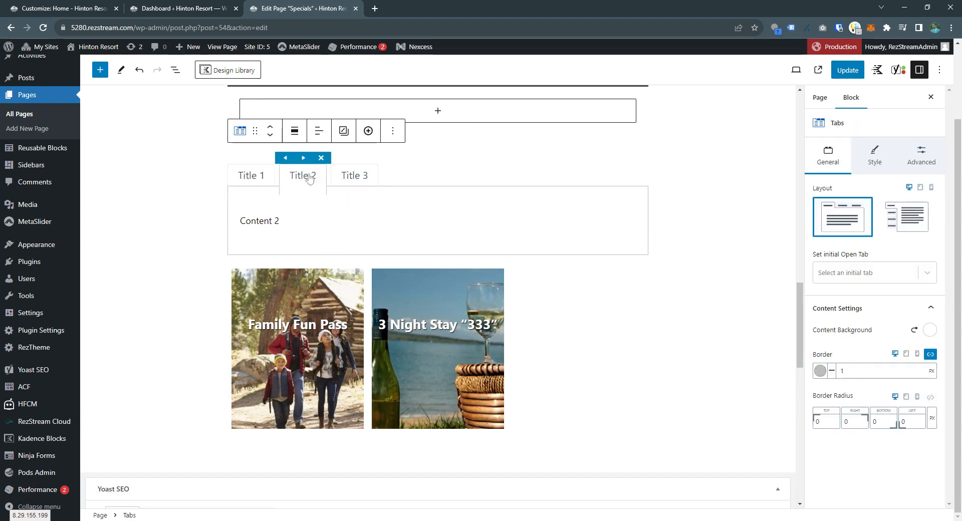
{"action": "left_click", "coordinate": [304, 159]}
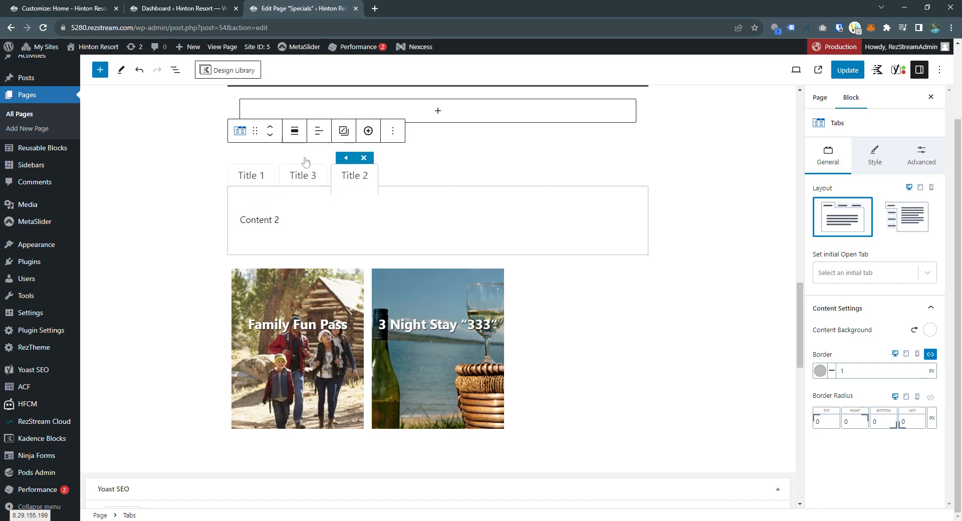
{"action": "left_click", "coordinate": [338, 158]}
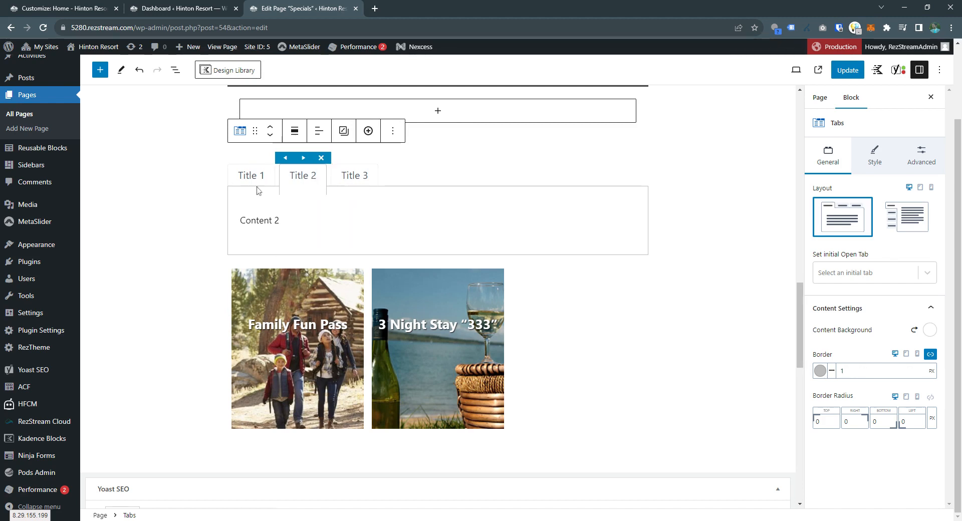
Step: Add a fourth tab to the Tabs block and return to the Title 1 tab
{"action": "left_click", "coordinate": [371, 132]}
{"action": "left_click", "coordinate": [354, 177]}
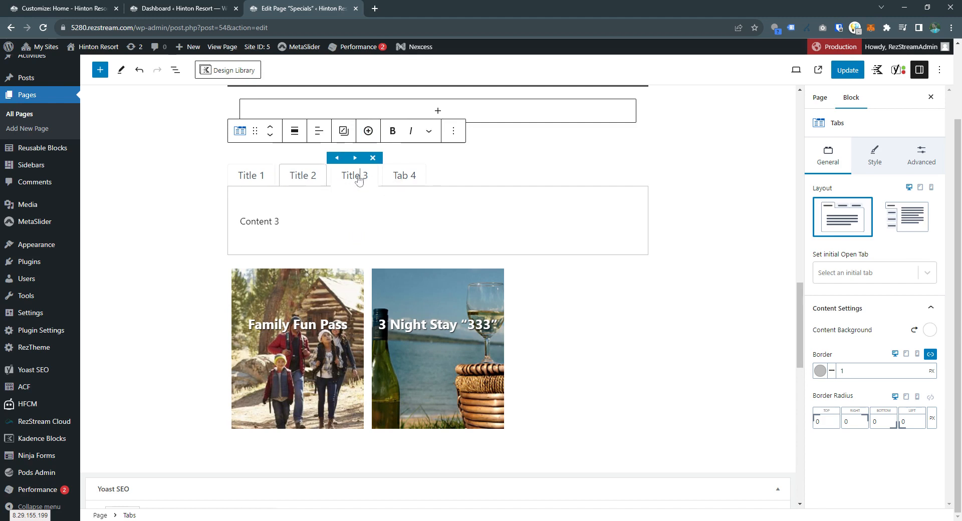
{"action": "left_click", "coordinate": [303, 176]}
{"action": "left_click", "coordinate": [253, 177]}
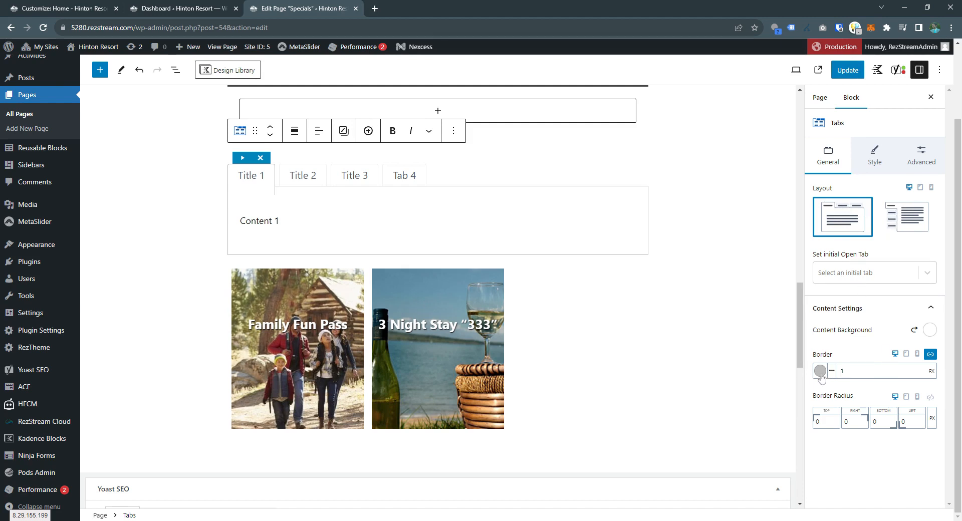
Step: Set the tabs' normal title background to the darker blue palette swatch and their normal title color to white
{"action": "left_click", "coordinate": [882, 157]}
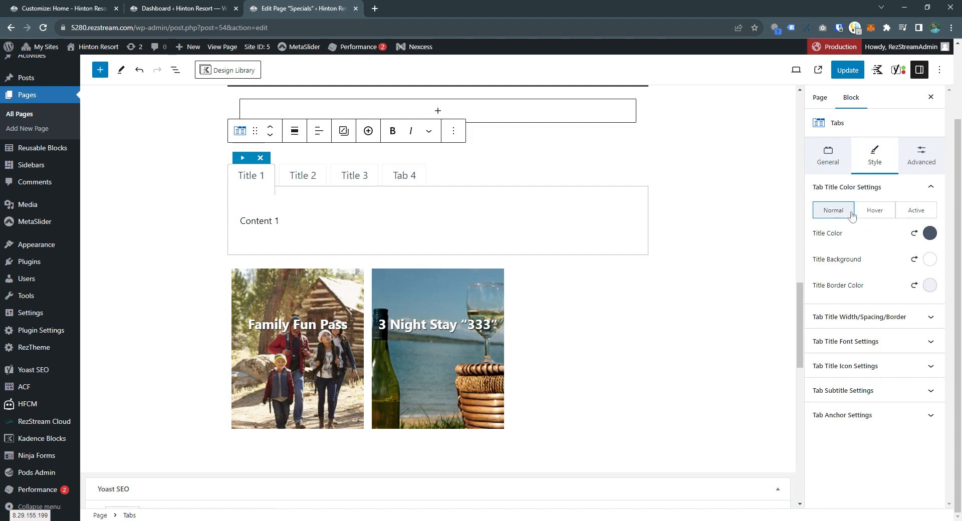
{"action": "left_click", "coordinate": [872, 215]}
{"action": "left_click", "coordinate": [921, 218]}
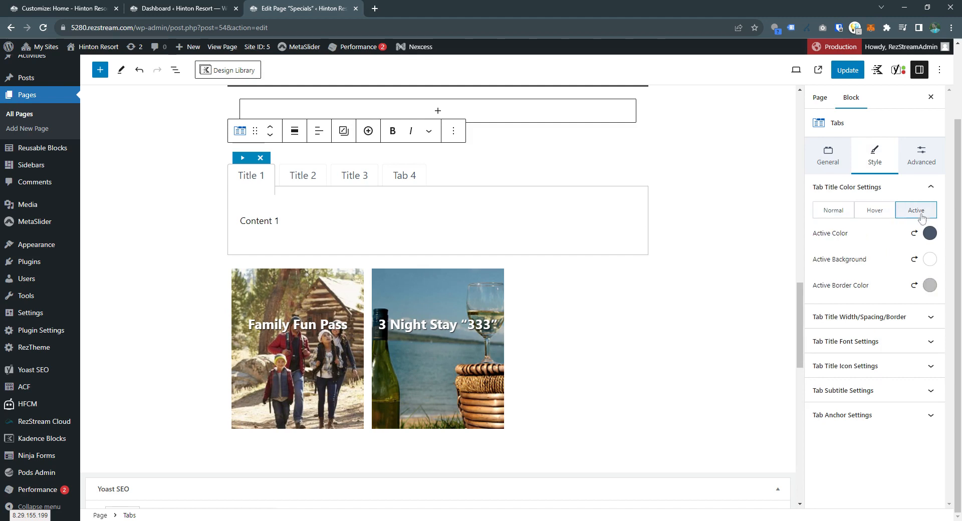
{"action": "left_click", "coordinate": [829, 219]}
{"action": "left_click", "coordinate": [929, 260]}
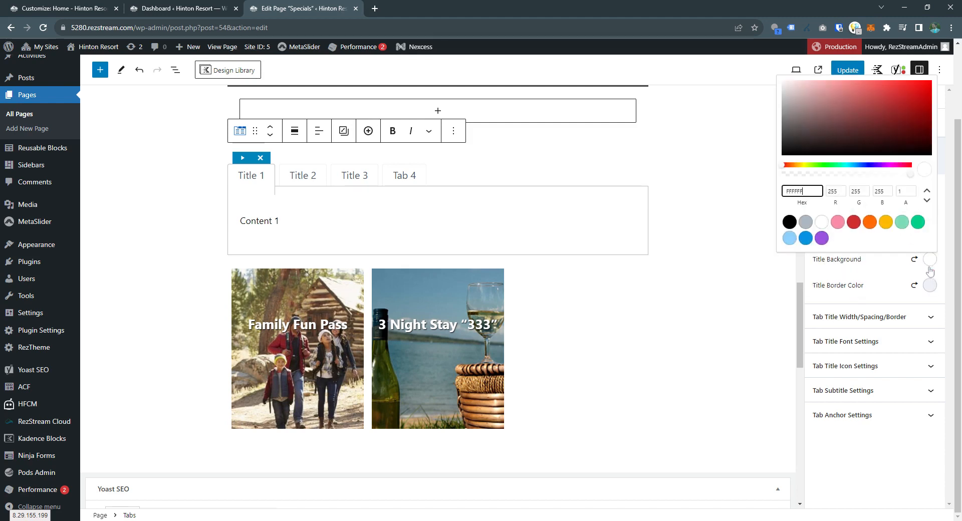
{"action": "left_click", "coordinate": [808, 242]}
{"action": "left_click", "coordinate": [914, 263]}
{"action": "left_click", "coordinate": [929, 232]}
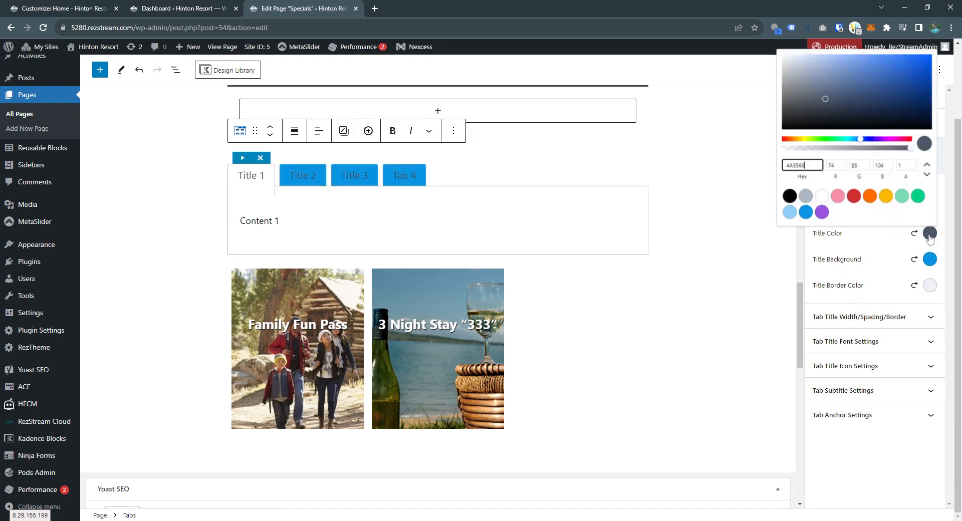
{"action": "left_click", "coordinate": [820, 198]}
{"action": "left_click", "coordinate": [876, 252]}
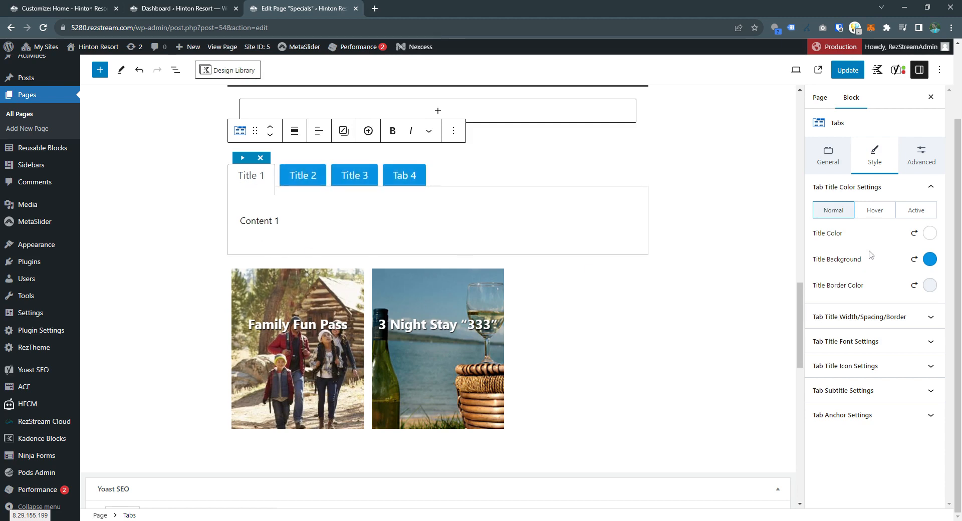
Step: Set the active tab's background to the red palette swatch and its title color to white
{"action": "left_click", "coordinate": [912, 212]}
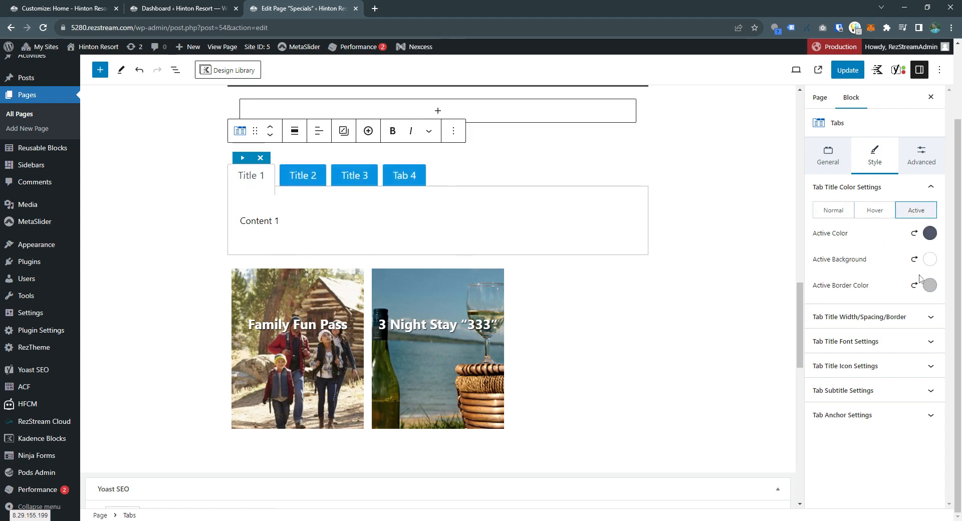
{"action": "left_click", "coordinate": [929, 259]}
{"action": "left_click", "coordinate": [852, 219]}
{"action": "left_click", "coordinate": [874, 272]}
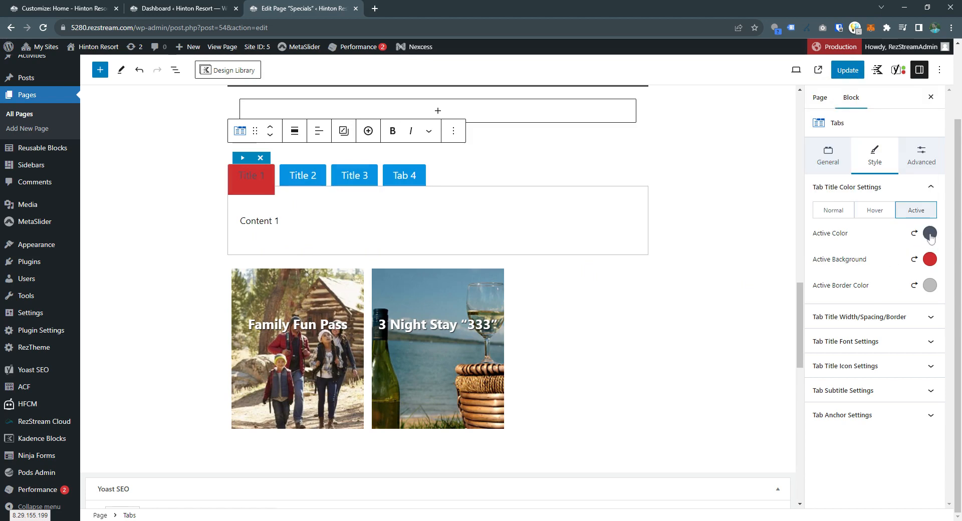
{"action": "left_click", "coordinate": [929, 234]}
{"action": "left_click", "coordinate": [822, 195]}
{"action": "left_click", "coordinate": [876, 269]}
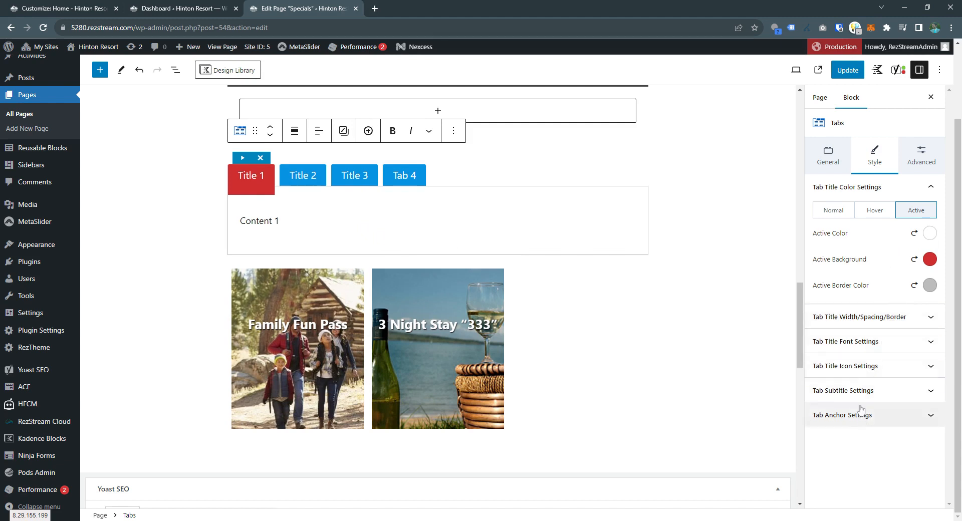
Step: Open the Tabs block's advanced settings for padding, content minimum height and max width
{"action": "left_click", "coordinate": [925, 155]}
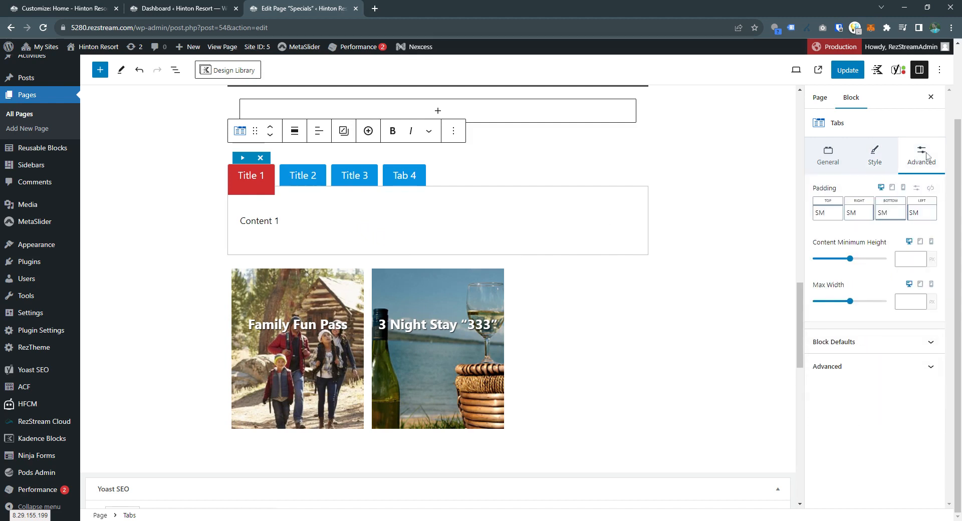